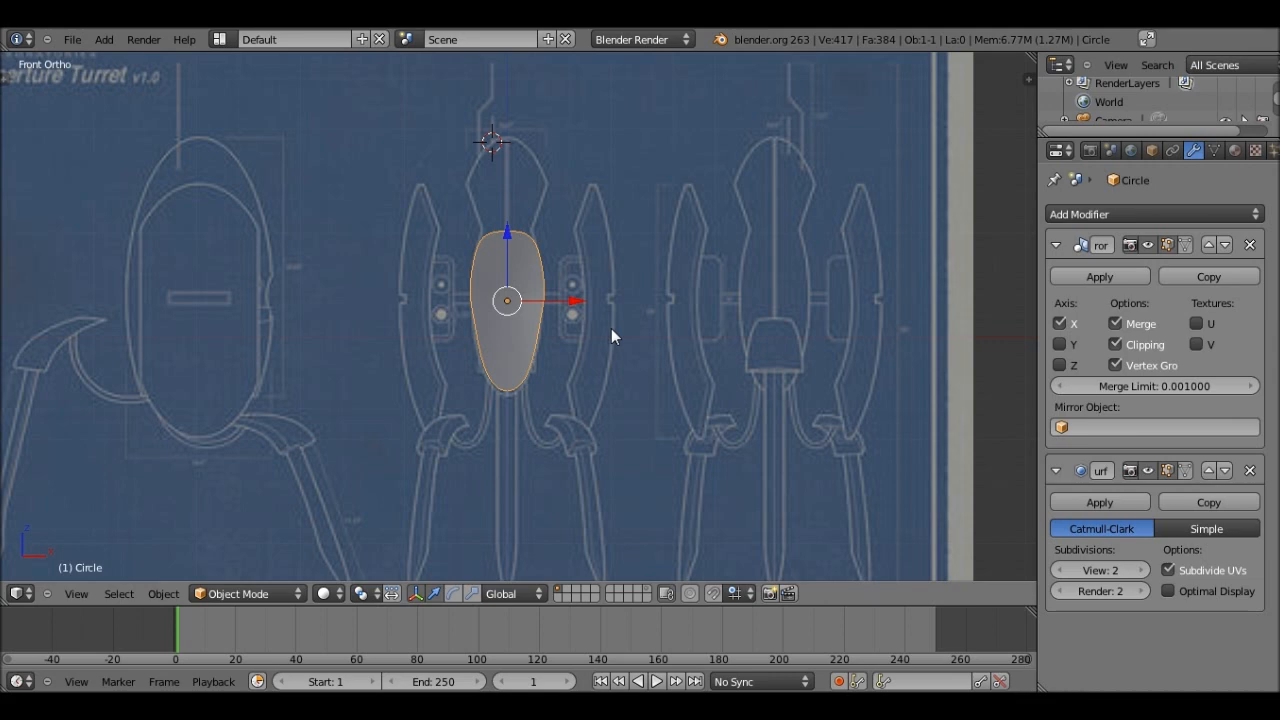
Examine the curved panel from the front, the sides and in perspective against the turret blueprint.
{"action": "scroll", "coordinate": [611, 328], "scroll_direction": "up", "scroll_amount": 2}
{"action": "scroll", "coordinate": [625, 330], "scroll_direction": "down", "scroll_amount": 5}
{"action": "middle_click_drag", "start_coordinate": [629, 330], "coordinate": [820, 347]}
{"action": "scroll", "coordinate": [545, 368], "scroll_direction": "up", "scroll_amount": 4}
{"action": "scroll", "coordinate": [629, 380], "scroll_direction": "down", "scroll_amount": 3}
{"action": "middle_click_drag", "start_coordinate": [629, 380], "coordinate": [473, 334]}
{"action": "key", "text": "KP_1"}
{"action": "key", "text": "KP_3"}
{"action": "key", "text": "KP_1"}
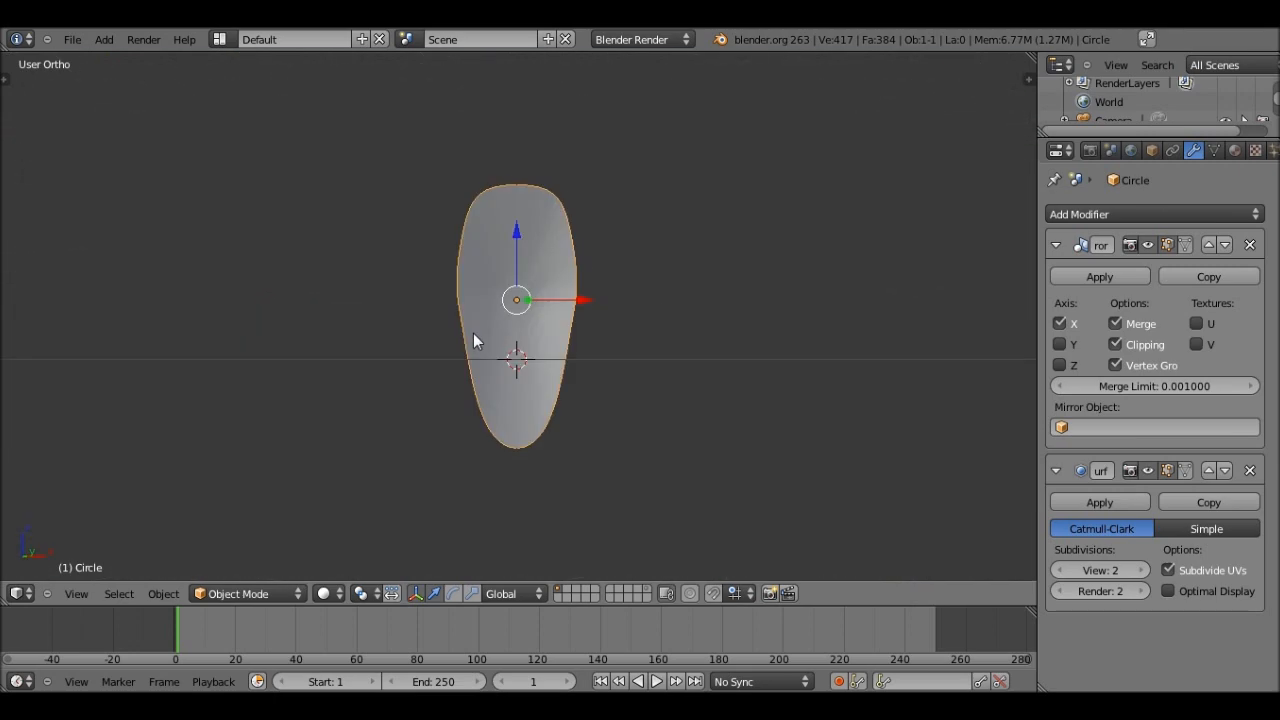
{"action": "key", "text": "KP_3"}
{"action": "key", "text": "ctrl+KP_3"}
{"action": "key", "text": "KP_1"}
{"action": "key", "text": "KP_1"}
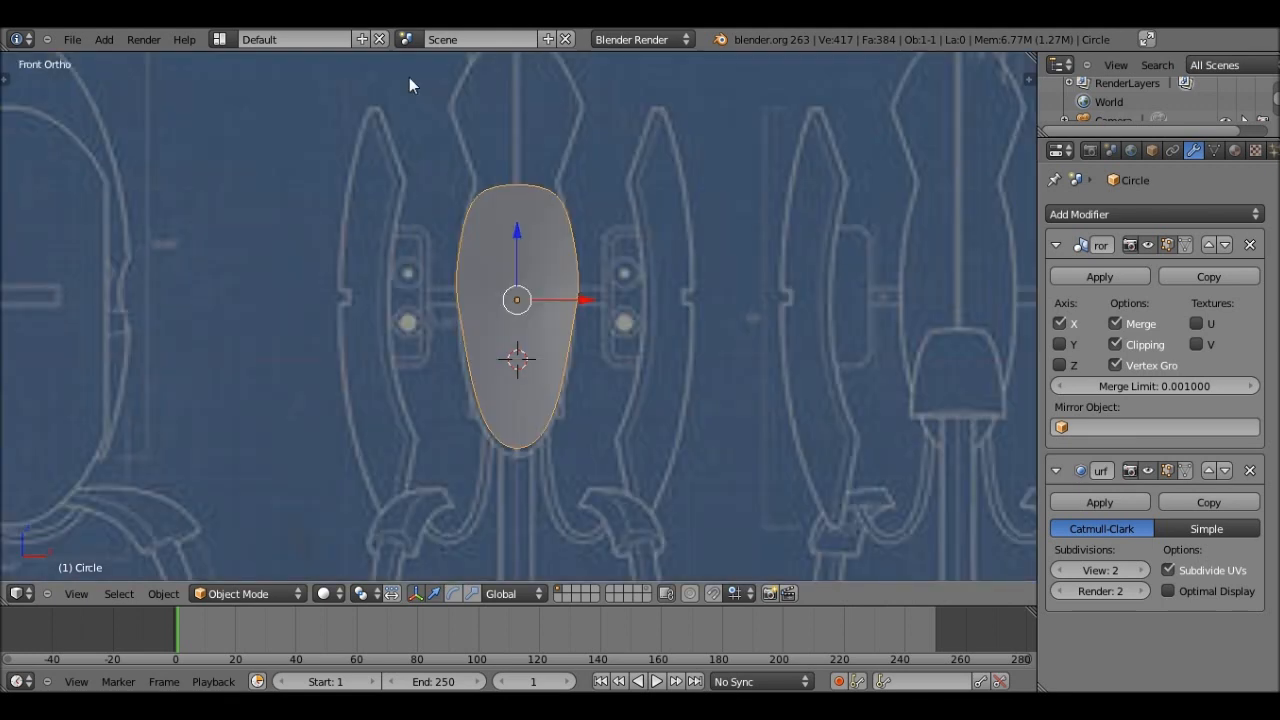
In Edit Mode, move the panel's top corner vertex slightly outward and up toward the blueprint's neck outline.
{"action": "key", "text": "Tab"}
{"action": "scroll", "coordinate": [481, 184], "scroll_direction": "up", "scroll_amount": 2}
{"action": "scroll", "coordinate": [481, 184], "scroll_direction": "up", "scroll_amount": 2}
{"action": "middle_click_drag", "start_coordinate": [481, 184], "coordinate": [417, 457], "text": "shift"}
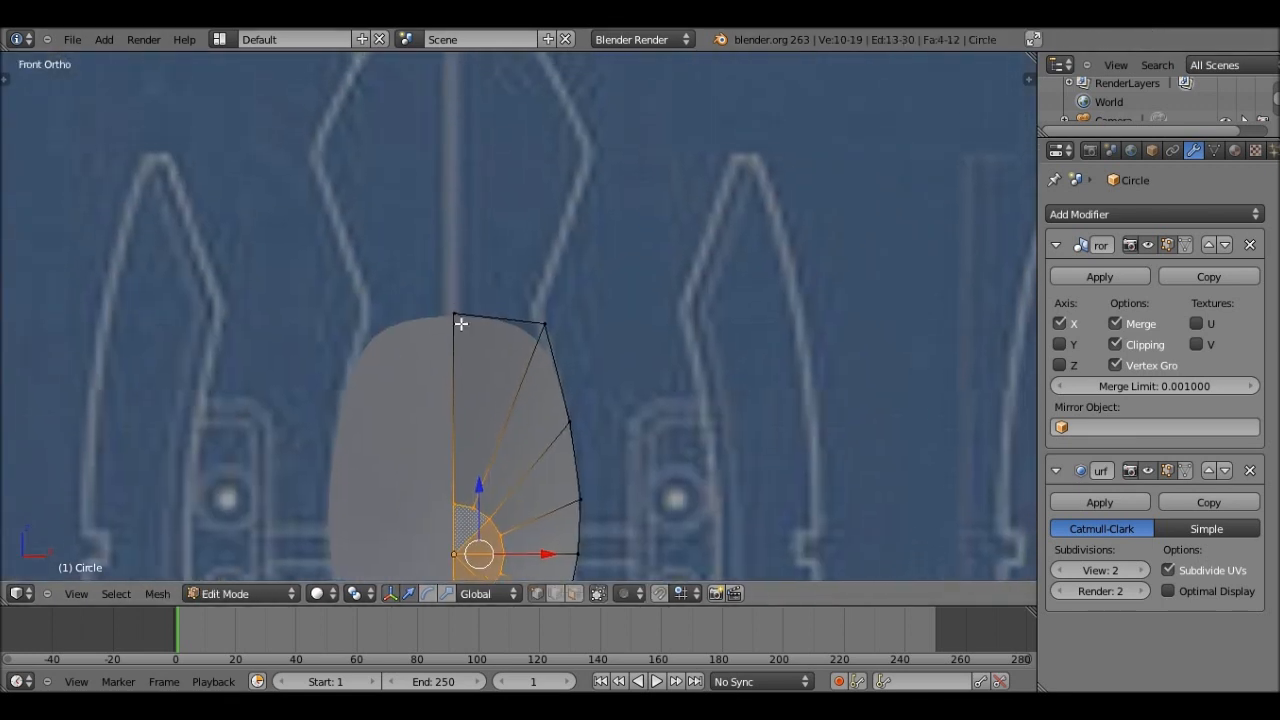
{"action": "right_click", "coordinate": [550, 318]}
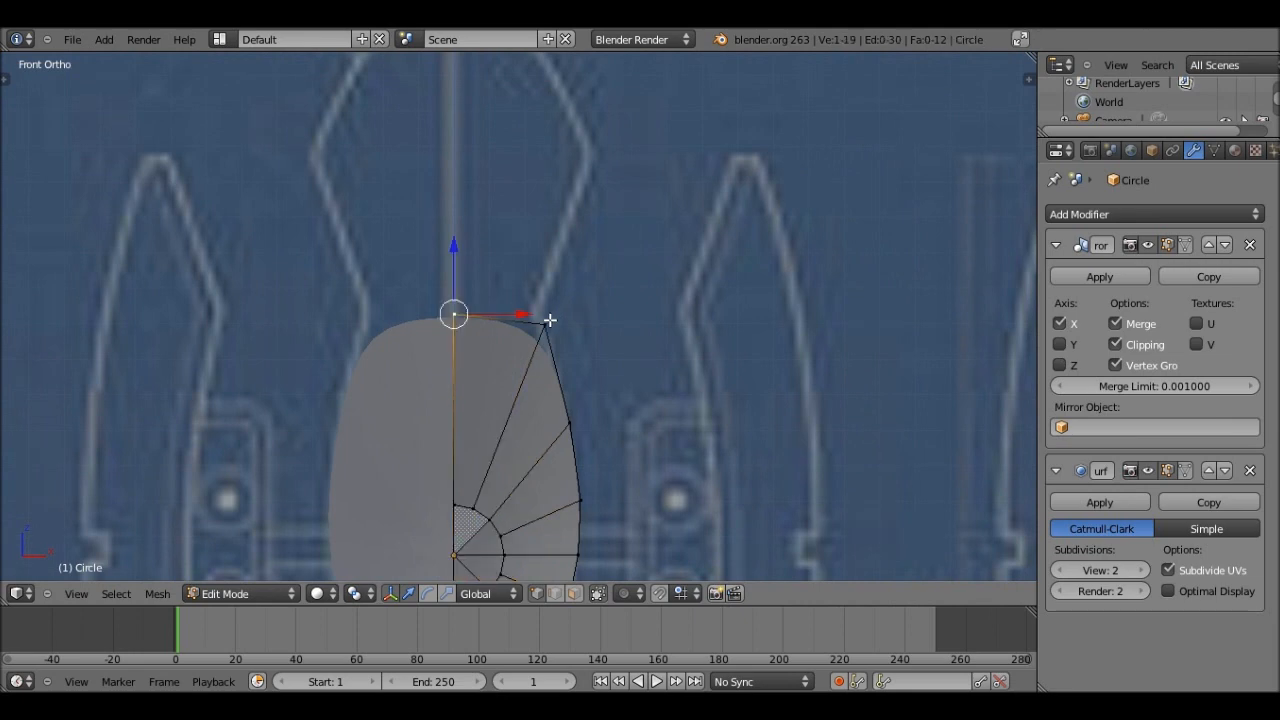
{"action": "key", "text": "g"}
{"action": "left_click", "coordinate": [566, 310]}
Extrude the two top vertices upward about 0.87 to reach the top of the blueprint's head outline.
{"action": "middle_click_drag", "start_coordinate": [569, 297], "coordinate": [514, 251], "text": "shift"}
{"action": "scroll", "coordinate": [568, 503], "scroll_direction": "down", "scroll_amount": 2}
{"action": "right_click", "coordinate": [503, 251], "text": "shift"}
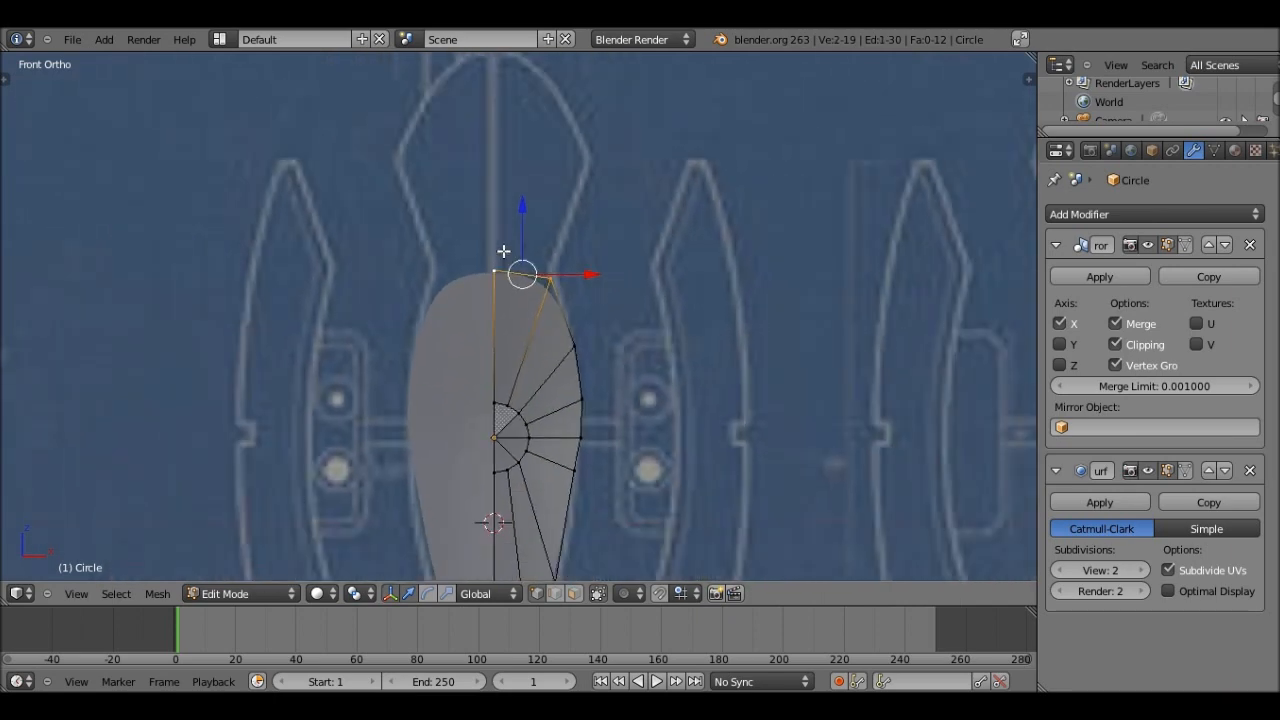
{"action": "scroll", "coordinate": [503, 251], "scroll_direction": "down", "scroll_amount": 2}
{"action": "key", "text": "g"}
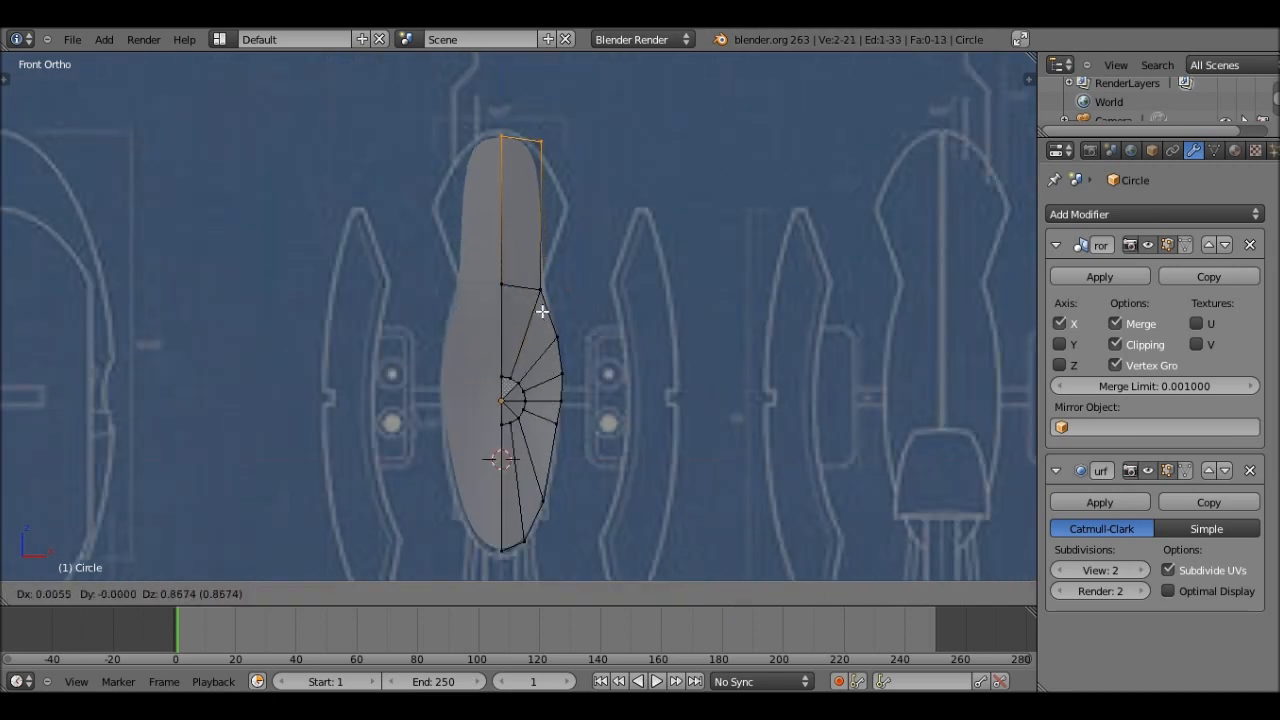
{"action": "left_click", "coordinate": [542, 308]}
{"action": "scroll", "coordinate": [546, 277], "scroll_direction": "up", "scroll_amount": 3}
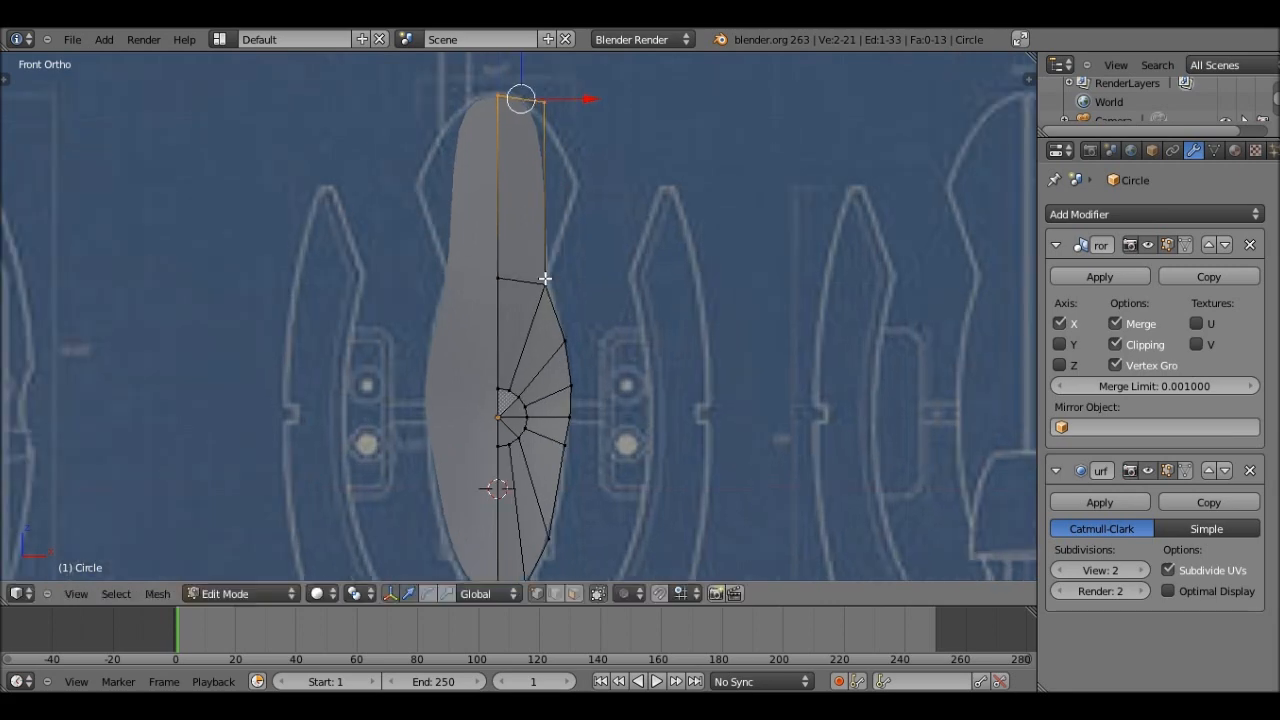
Extrude the head section's outer side edge outward about 0.14 and scale the new edge down to a short segment.
{"action": "middle_click_drag", "start_coordinate": [549, 360], "coordinate": [535, 445], "text": "shift"}
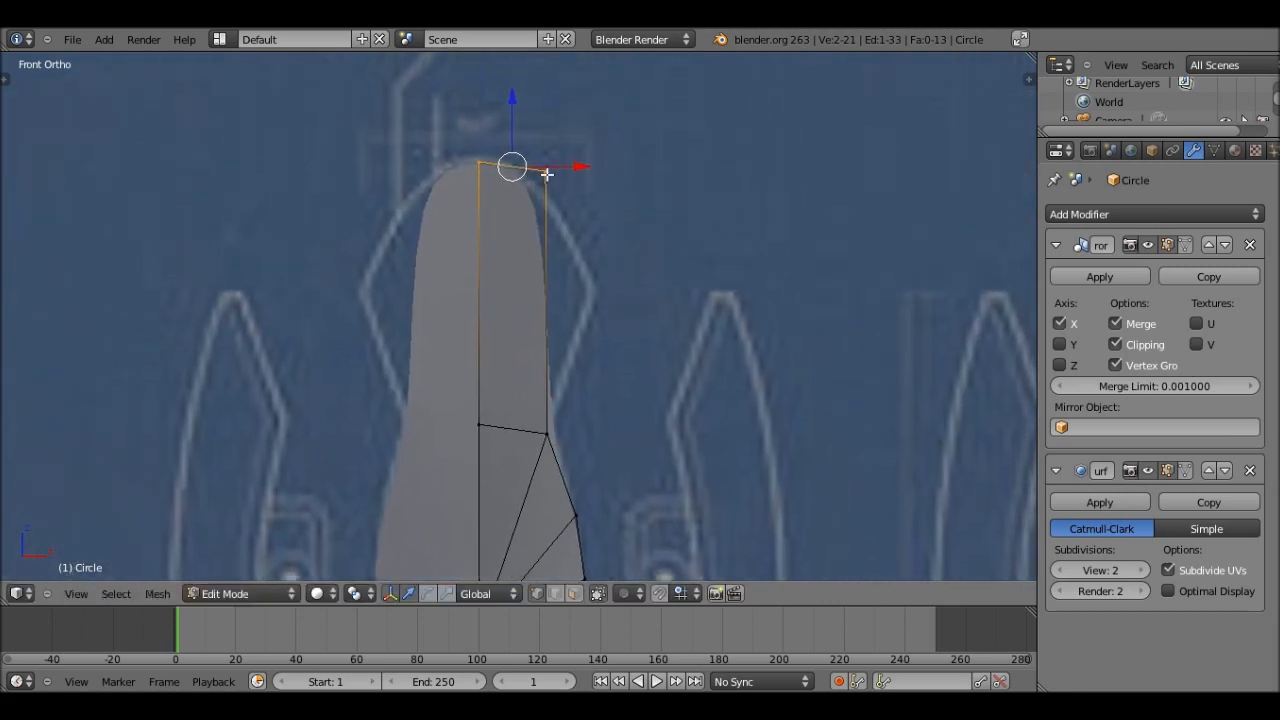
{"action": "right_click", "coordinate": [549, 260], "text": "alt"}
{"action": "key", "text": "e"}
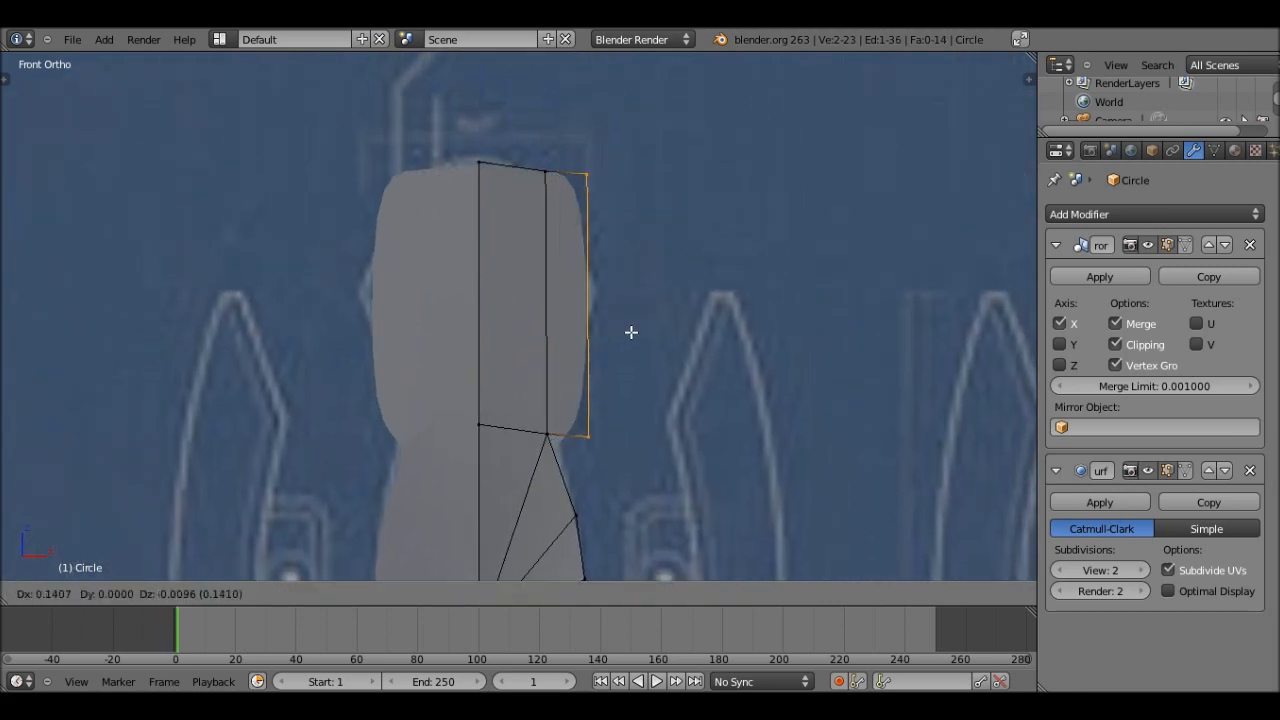
{"action": "left_click", "coordinate": [634, 331]}
{"action": "key", "text": "s"}
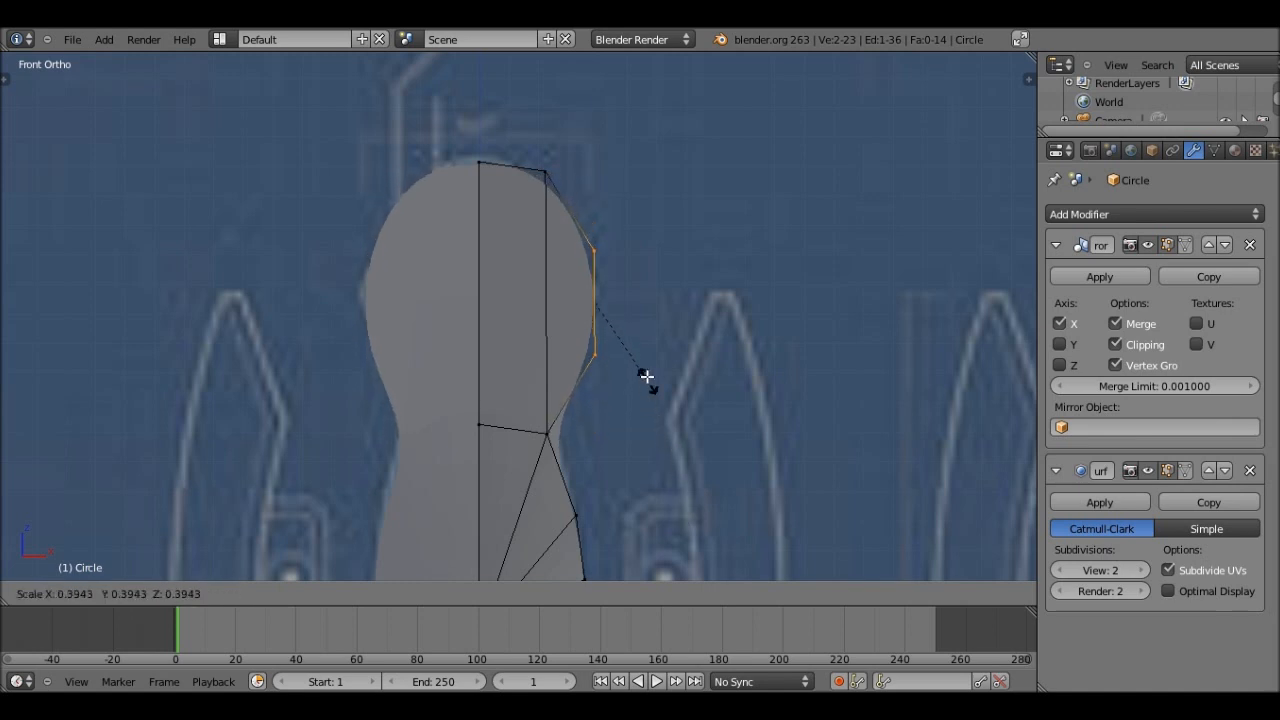
{"action": "left_click", "coordinate": [628, 334]}
Move and rotate the short side edge to fit the blueprint's head bulge, and shift its lower vertex down toward the neck.
{"action": "key", "text": "g"}
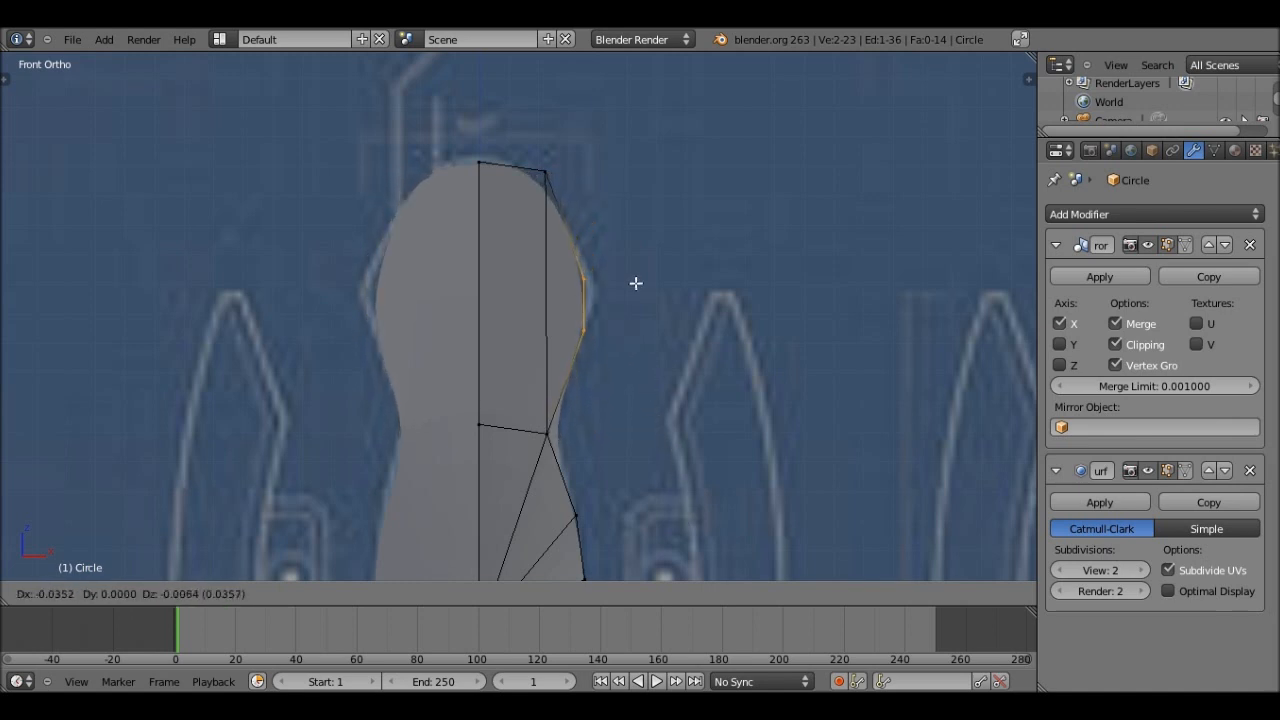
{"action": "left_click", "coordinate": [635, 283]}
{"action": "key", "text": "r"}
{"action": "left_click", "coordinate": [582, 331]}
{"action": "key", "text": "g"}
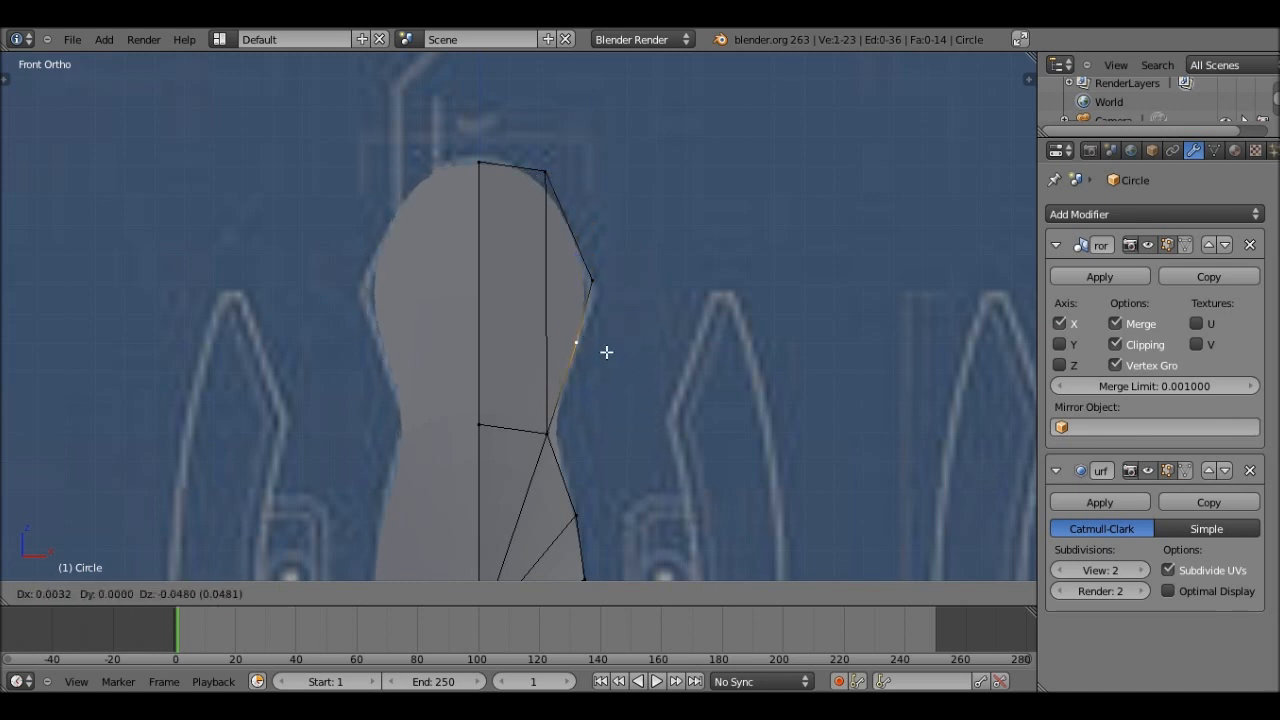
{"action": "left_click", "coordinate": [553, 179]}
Nudge the head's top corner vertex inward, return to Object Mode and check the shape against the front blueprint.
{"action": "right_click", "coordinate": [546, 174]}
{"action": "key", "text": "g"}
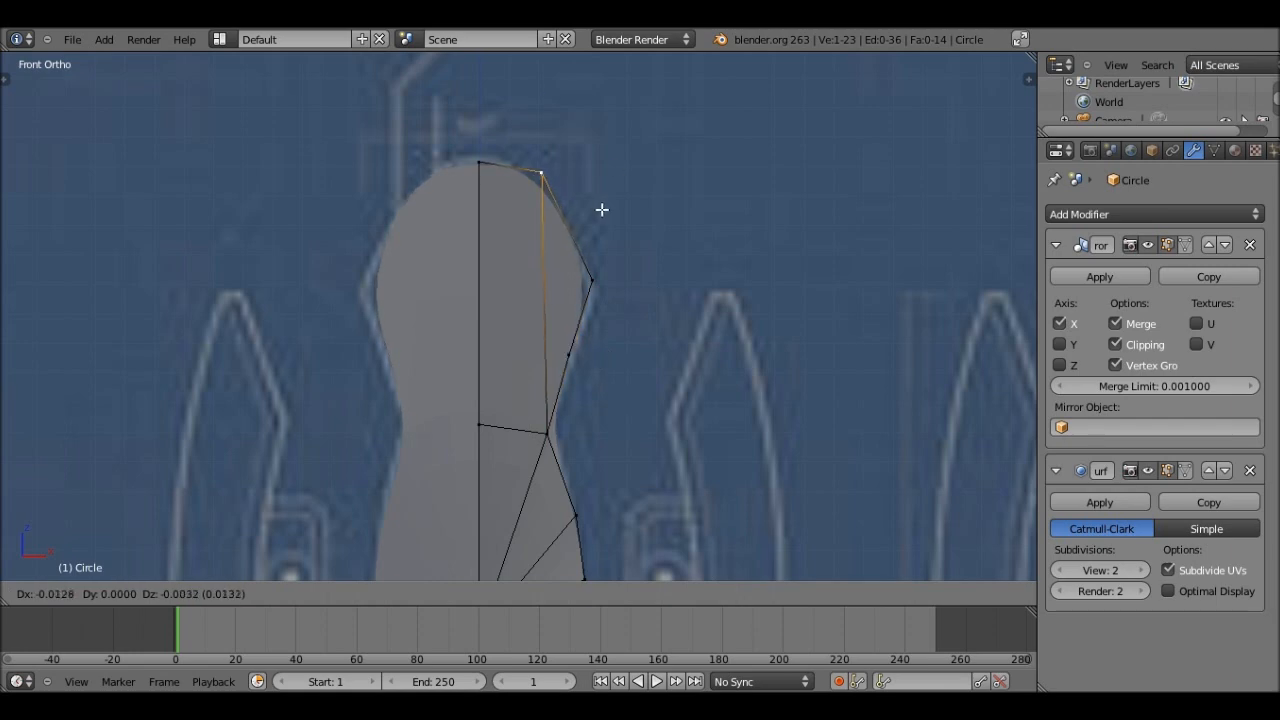
{"action": "left_click", "coordinate": [601, 209]}
{"action": "scroll", "coordinate": [603, 297], "scroll_direction": "down", "scroll_amount": 4}
{"action": "key", "text": "Tab"}
{"action": "middle_click_drag", "start_coordinate": [574, 423], "coordinate": [581, 270]}
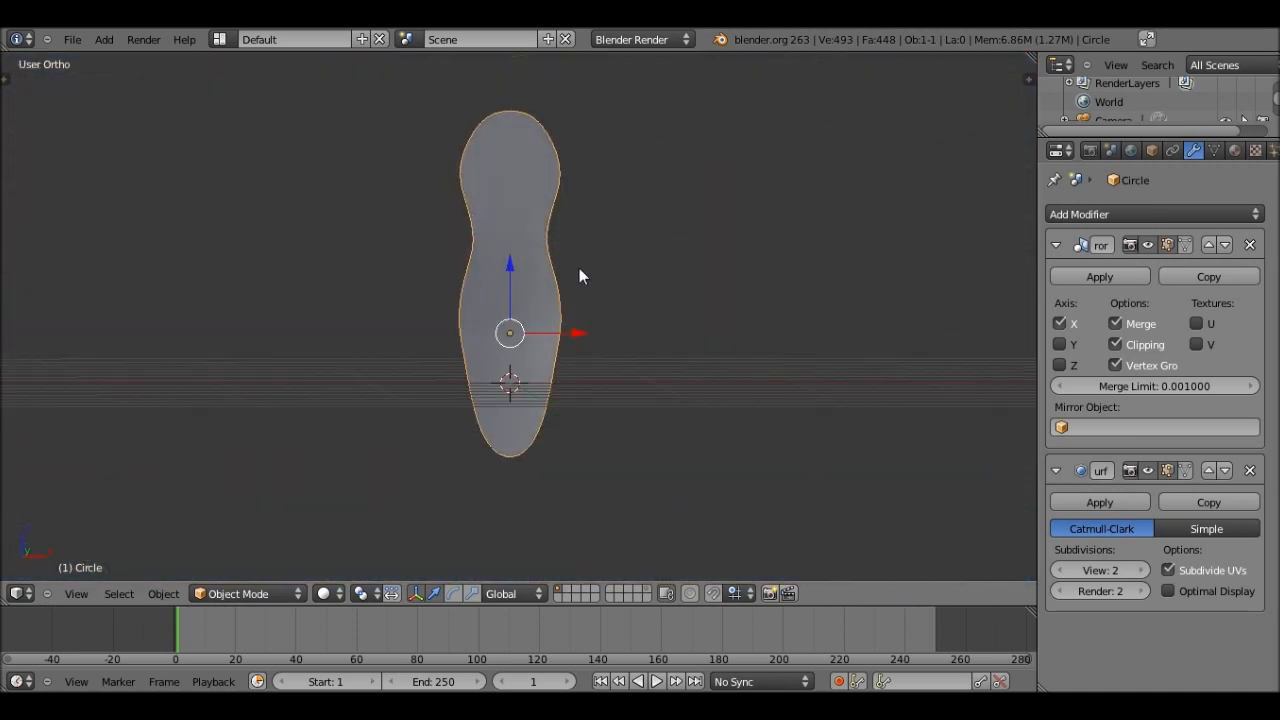
{"action": "key", "text": "KP_1"}
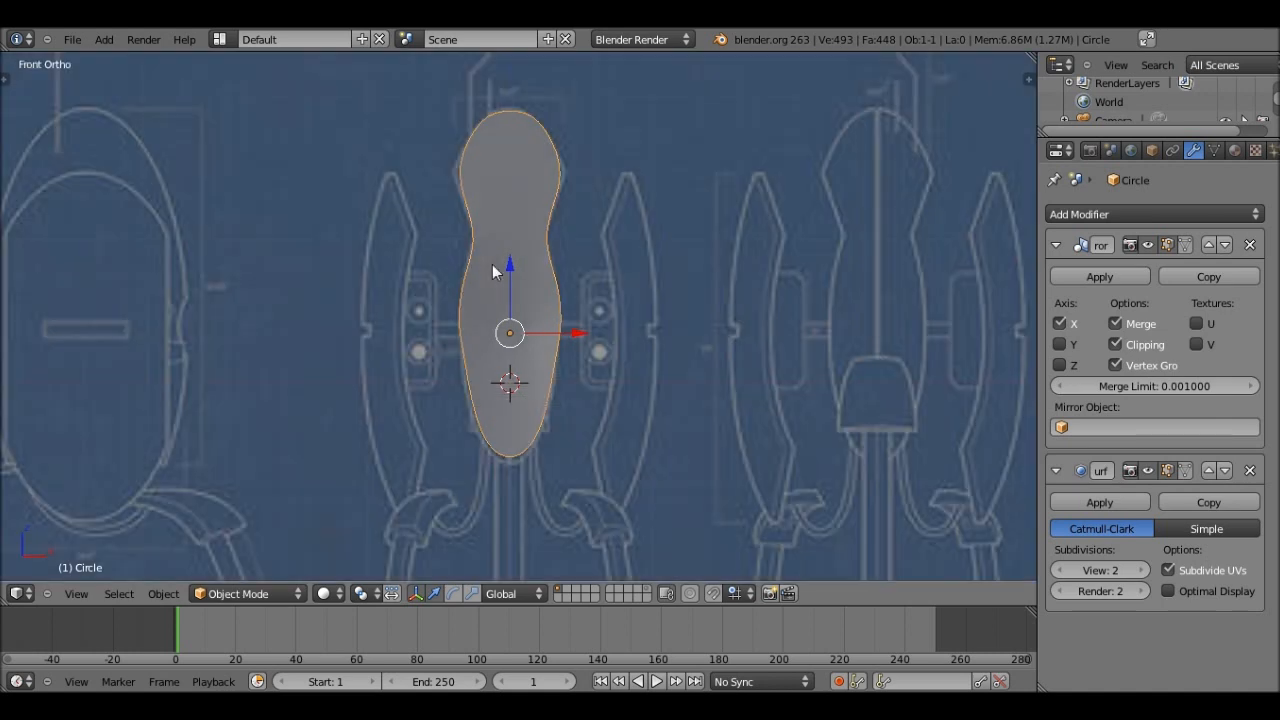
In the side view, move the panel about 0.6 along Y and fine-tune it onto the turret body's outer edge.
{"action": "key", "text": "KP_3"}
{"action": "key", "text": "KP_3"}
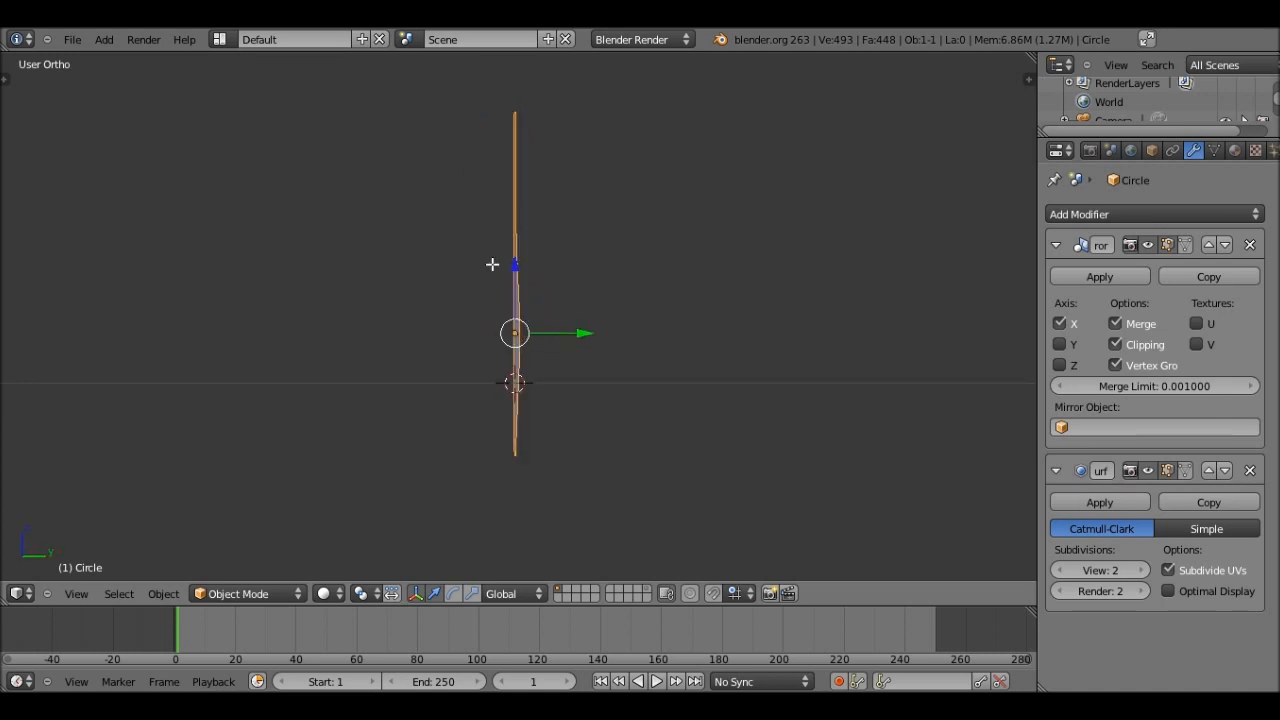
{"action": "key", "text": "g"}
{"action": "key", "text": "y"}
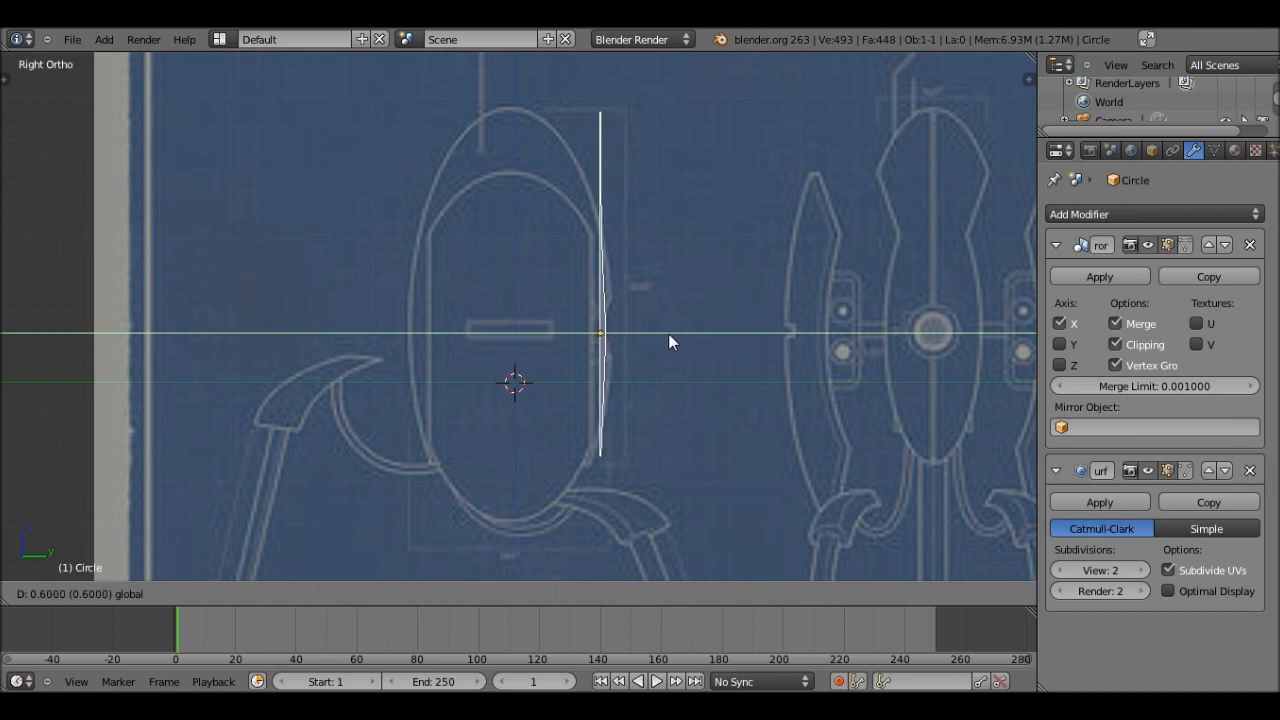
{"action": "left_click", "coordinate": [668, 333]}
{"action": "scroll", "coordinate": [668, 333], "scroll_direction": "up", "scroll_amount": 5}
{"action": "key", "text": "g"}
{"action": "key", "text": "y"}
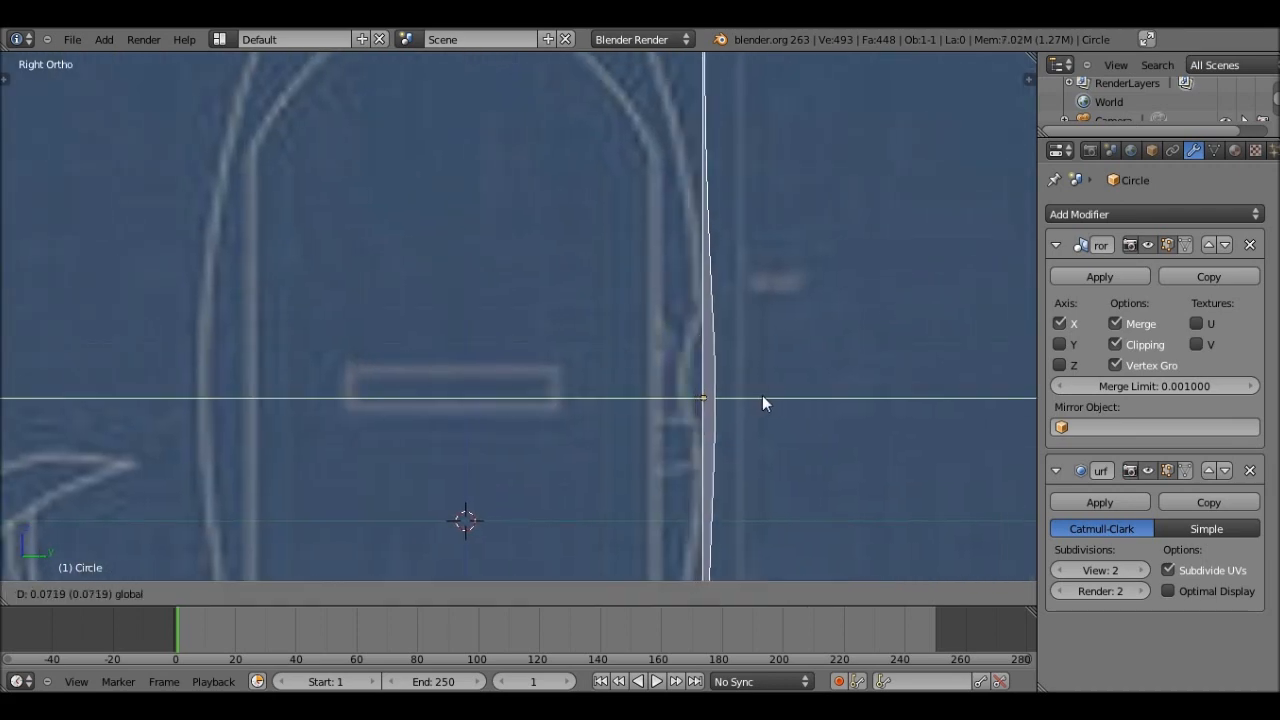
{"action": "left_click", "coordinate": [765, 390]}
{"action": "scroll", "coordinate": [765, 390], "scroll_direction": "down", "scroll_amount": 4}
{"action": "scroll", "coordinate": [637, 309], "scroll_direction": "down", "scroll_amount": 3}
{"action": "scroll", "coordinate": [610, 292], "scroll_direction": "up", "scroll_amount": 3}
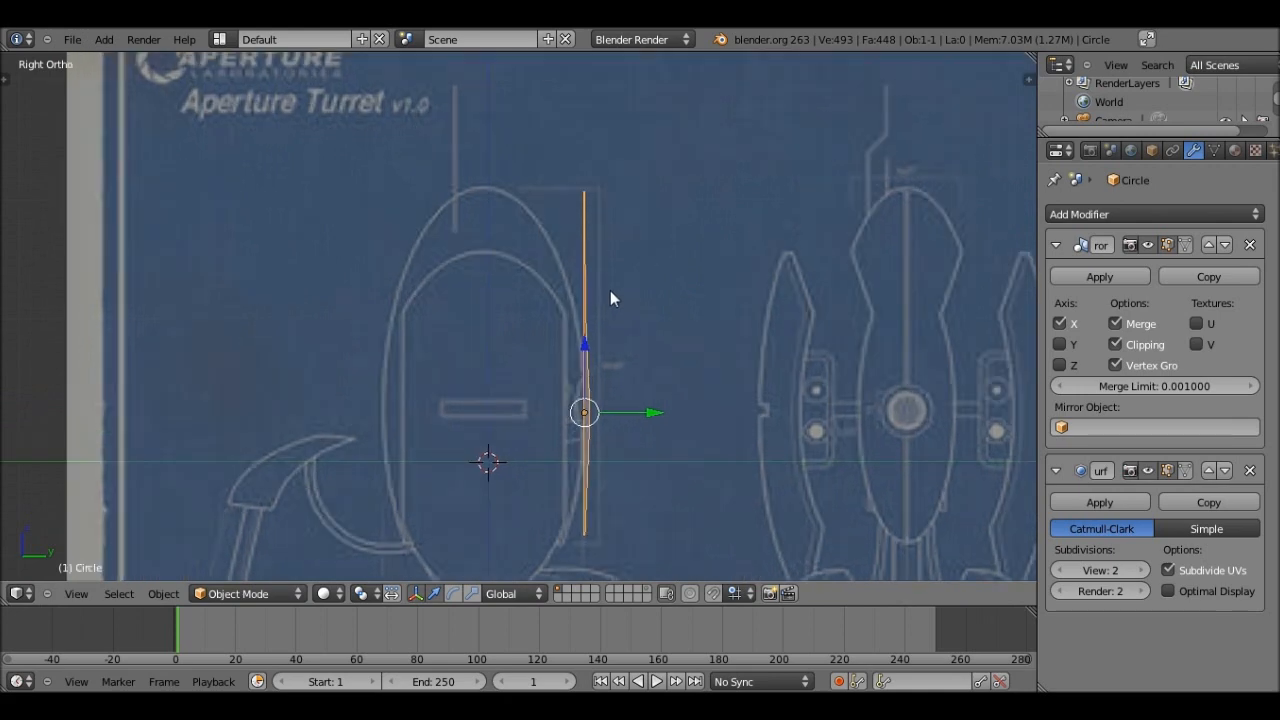
Enter Edit Mode on the panel and clear the vertex selection.
{"action": "scroll", "coordinate": [611, 293], "scroll_direction": "up", "scroll_amount": 1}
{"action": "key", "text": "Tab"}
{"action": "key", "text": "a"}
{"action": "key", "text": "c"}
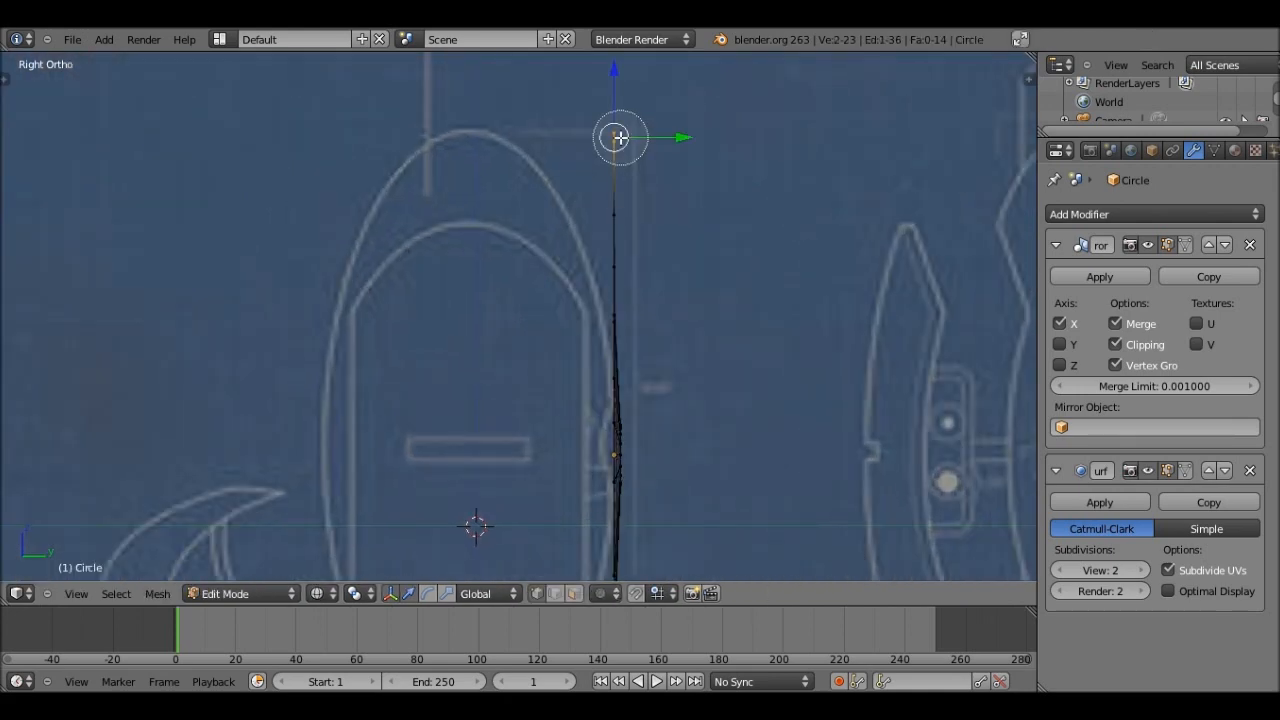
{"action": "right_click", "coordinate": [620, 137]}
{"action": "key", "text": "g"}
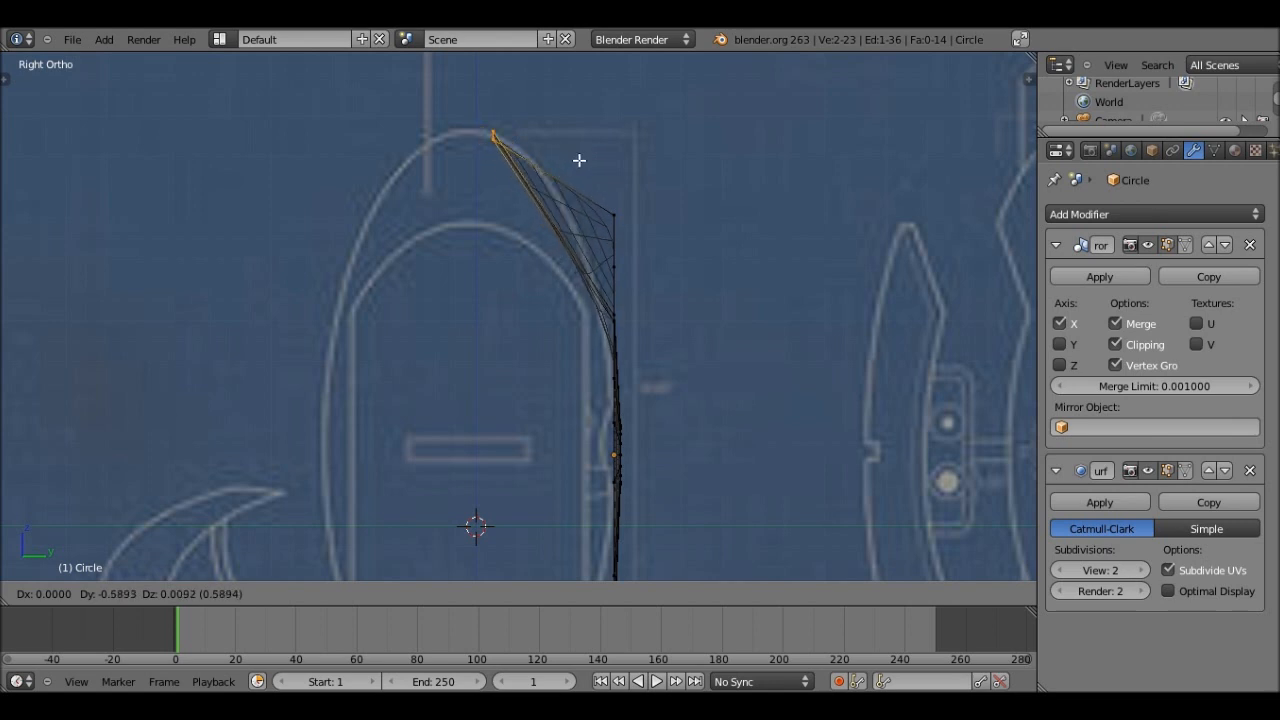
{"action": "right_click", "coordinate": [579, 160]}
Enable proportional editing with Sphere falloff and move the two neck vertices about 0.04 inward along Y in the side view.
{"action": "middle_click_drag", "start_coordinate": [659, 305], "coordinate": [611, 233], "text": "shift"}
{"action": "right_click", "coordinate": [605, 233]}
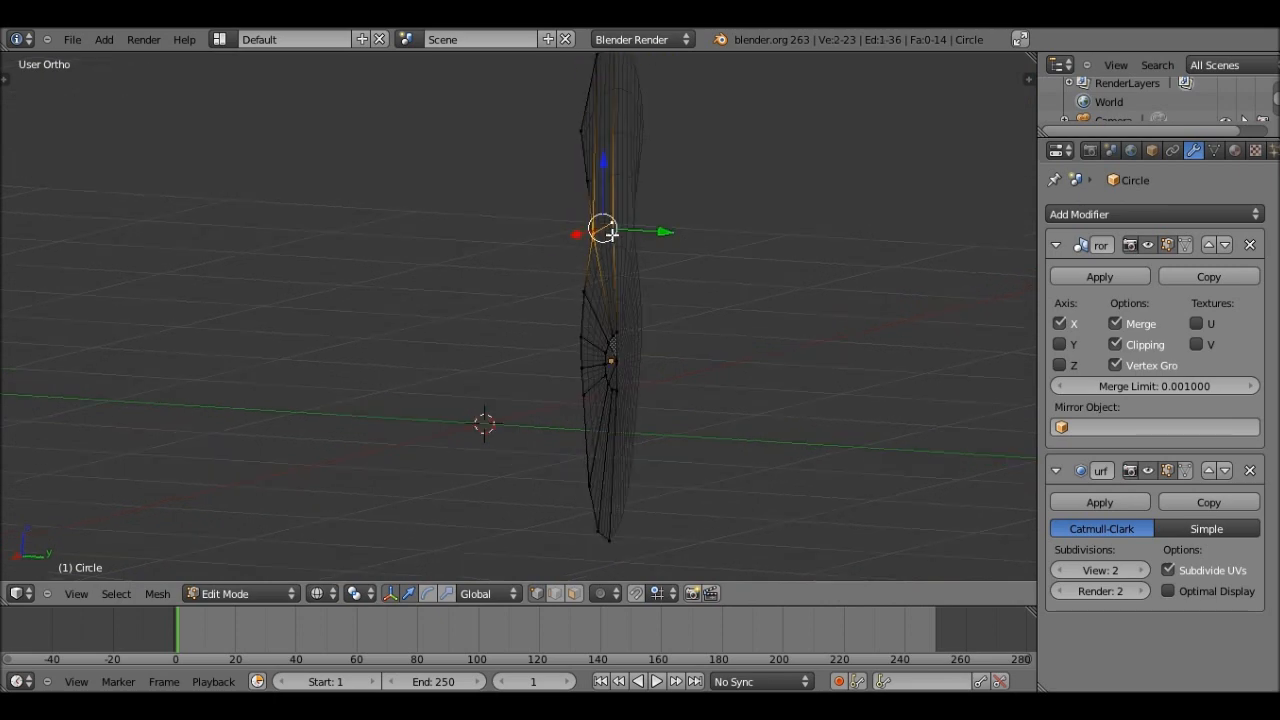
{"action": "key", "text": "KP_3"}
{"action": "key", "text": "g"}
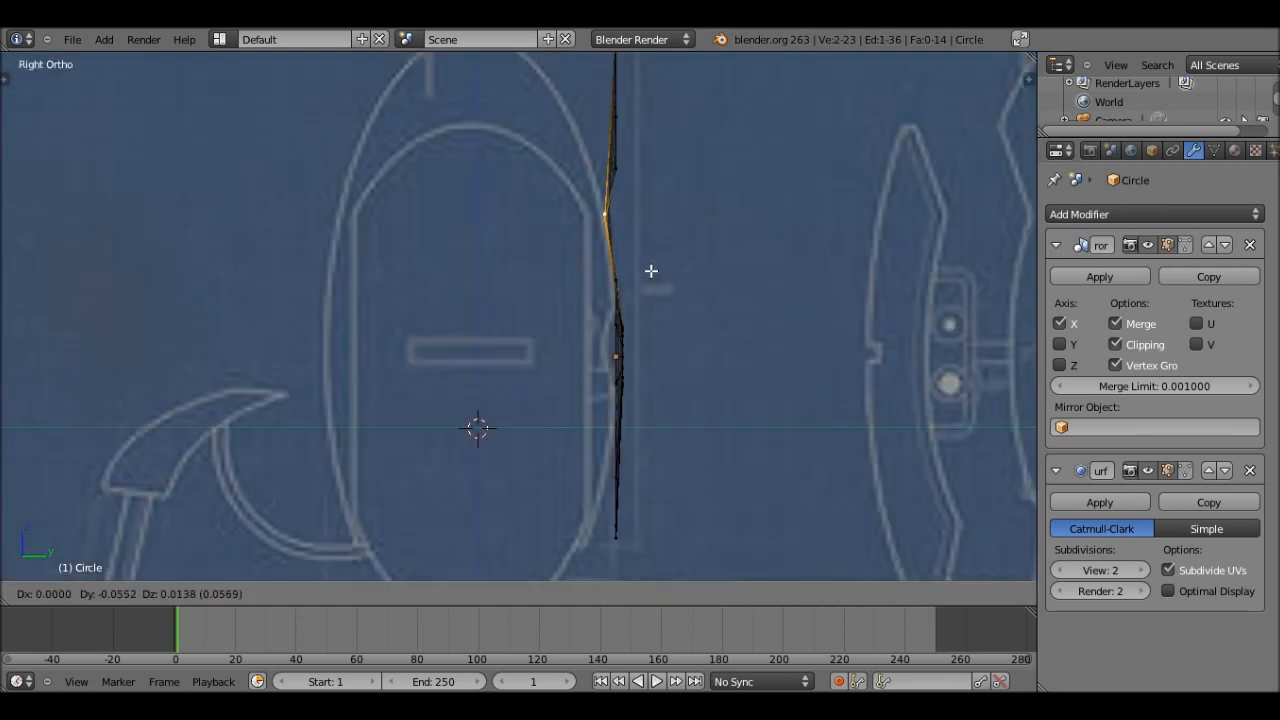
{"action": "right_click", "coordinate": [649, 271]}
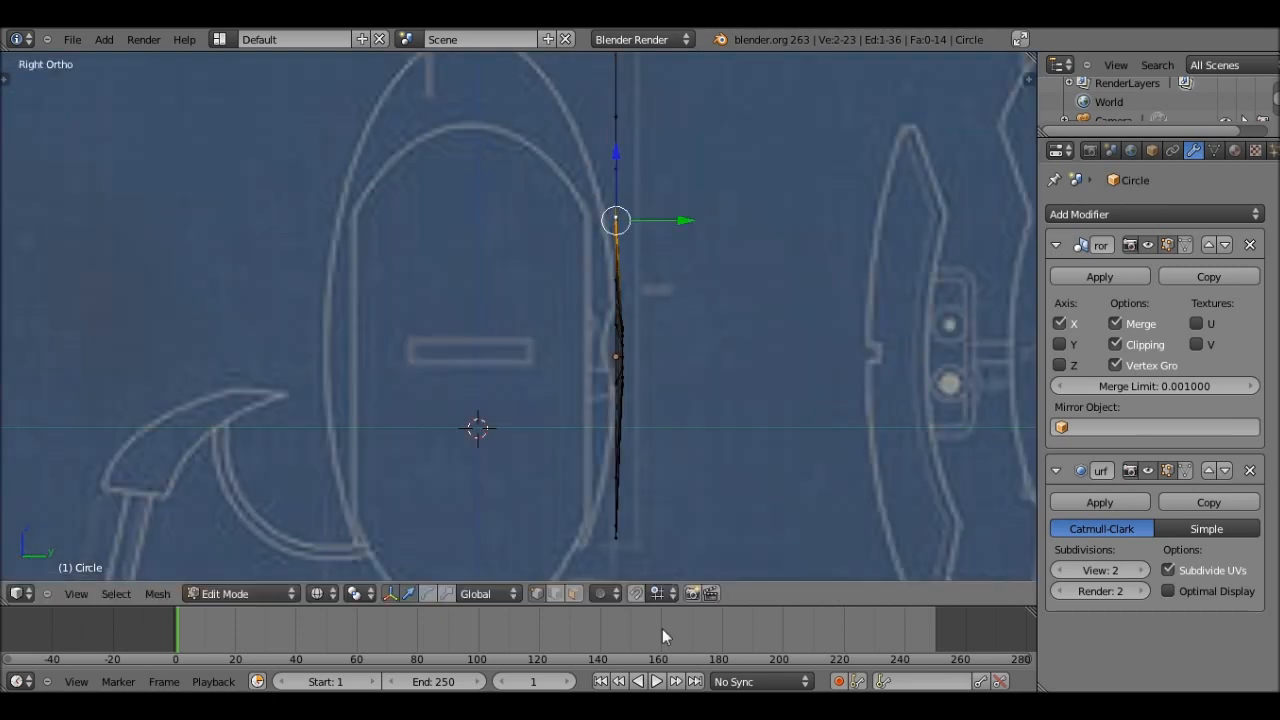
{"action": "left_click", "coordinate": [607, 592]}
{"action": "left_click", "coordinate": [615, 555]}
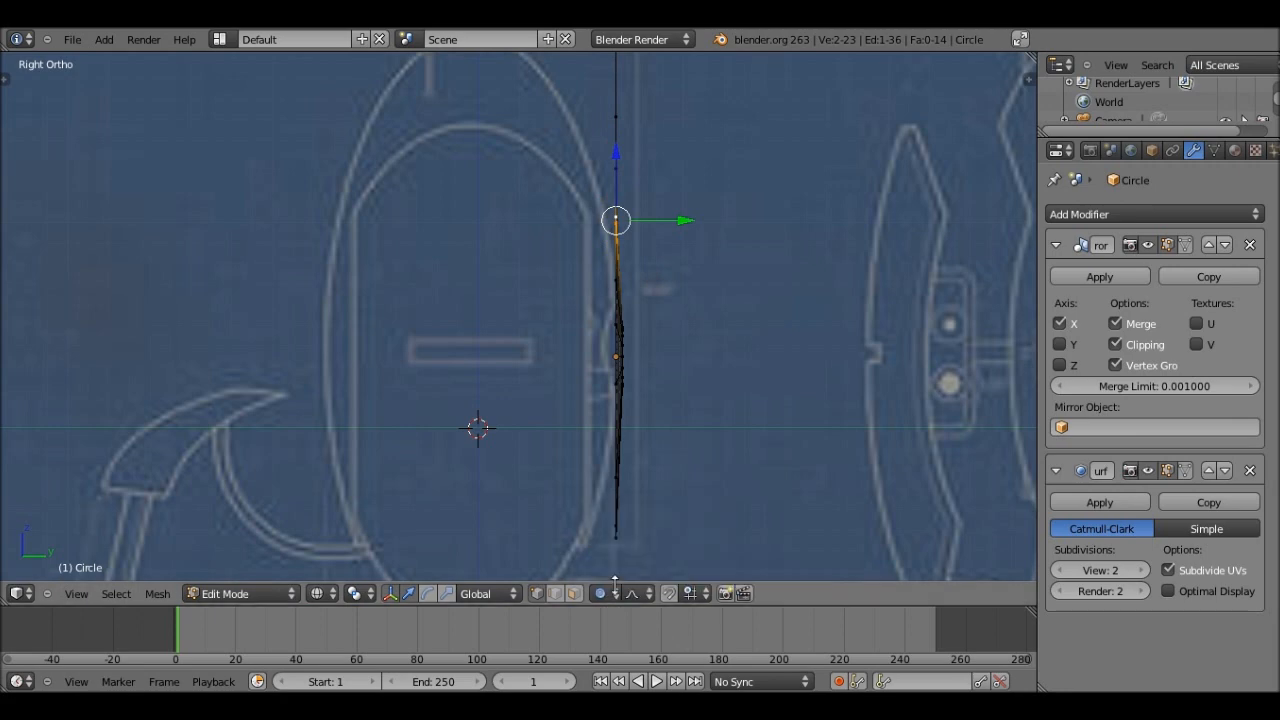
{"action": "left_click", "coordinate": [634, 595]}
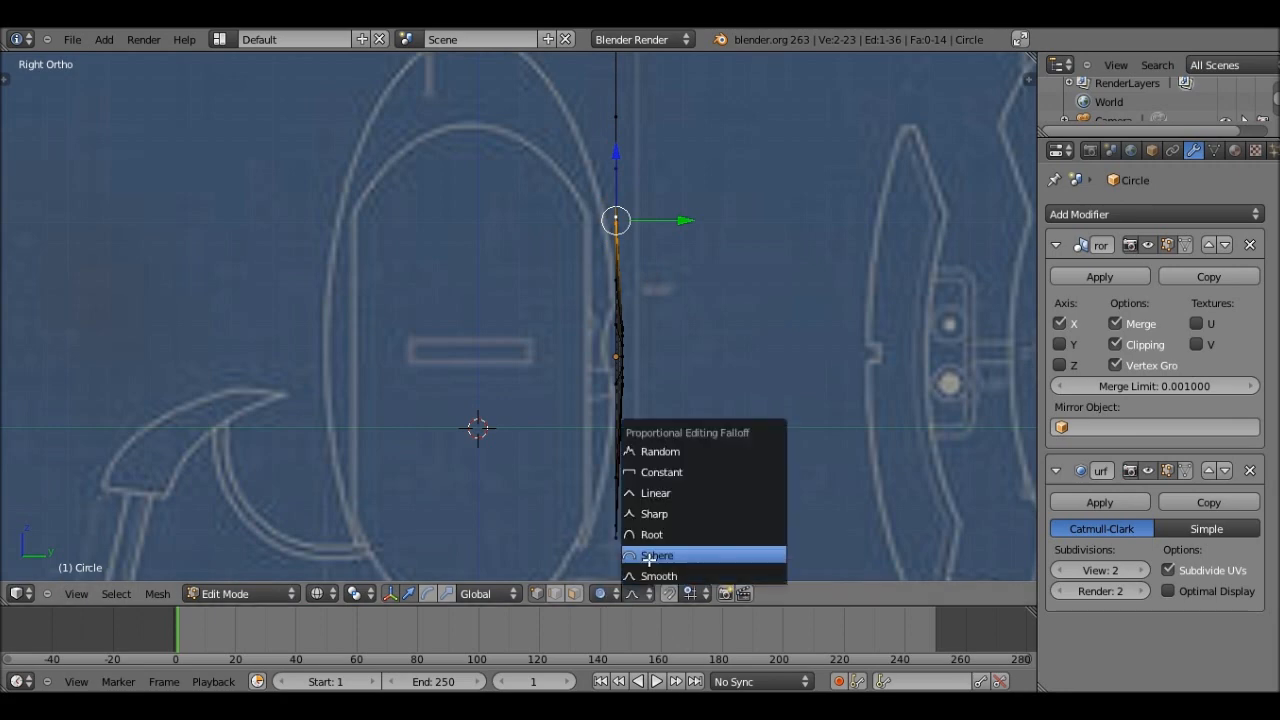
{"action": "key", "text": "g"}
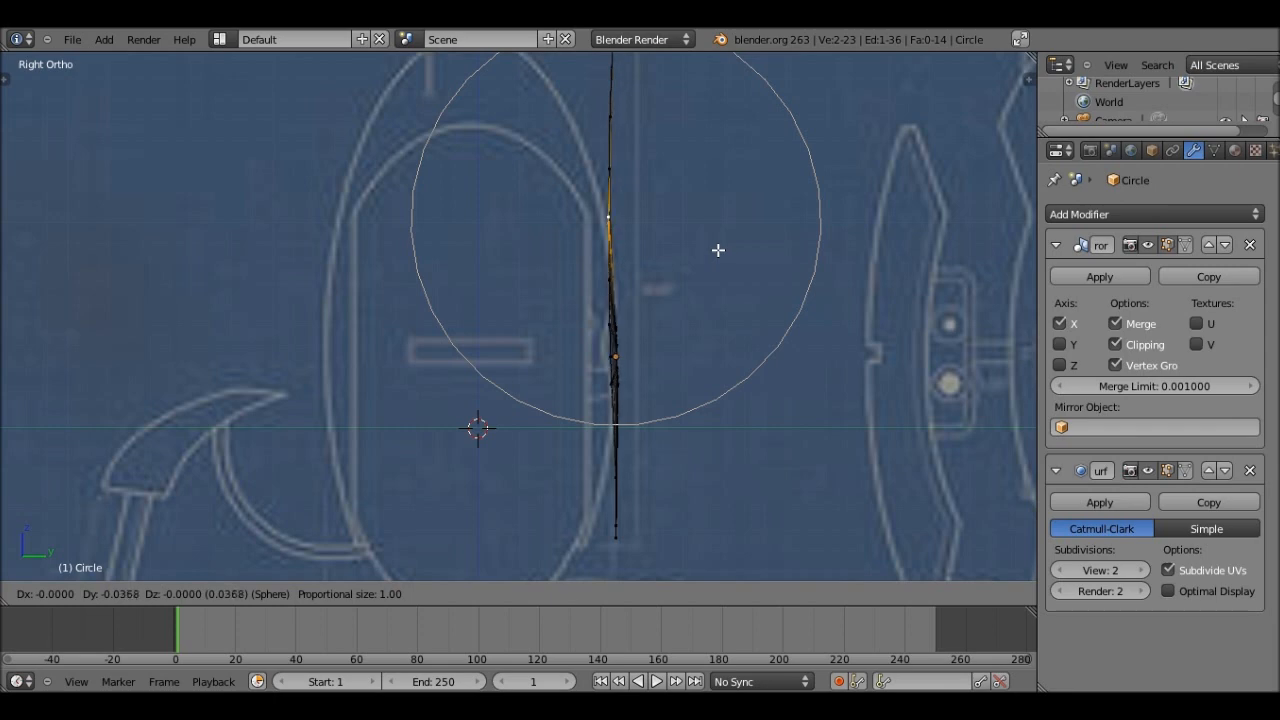
{"action": "left_click", "coordinate": [718, 250]}
Try to move the head's lower side vertex about 0.08 inward with Sphere proportional editing.
{"action": "key", "text": "a"}
{"action": "key", "text": "c"}
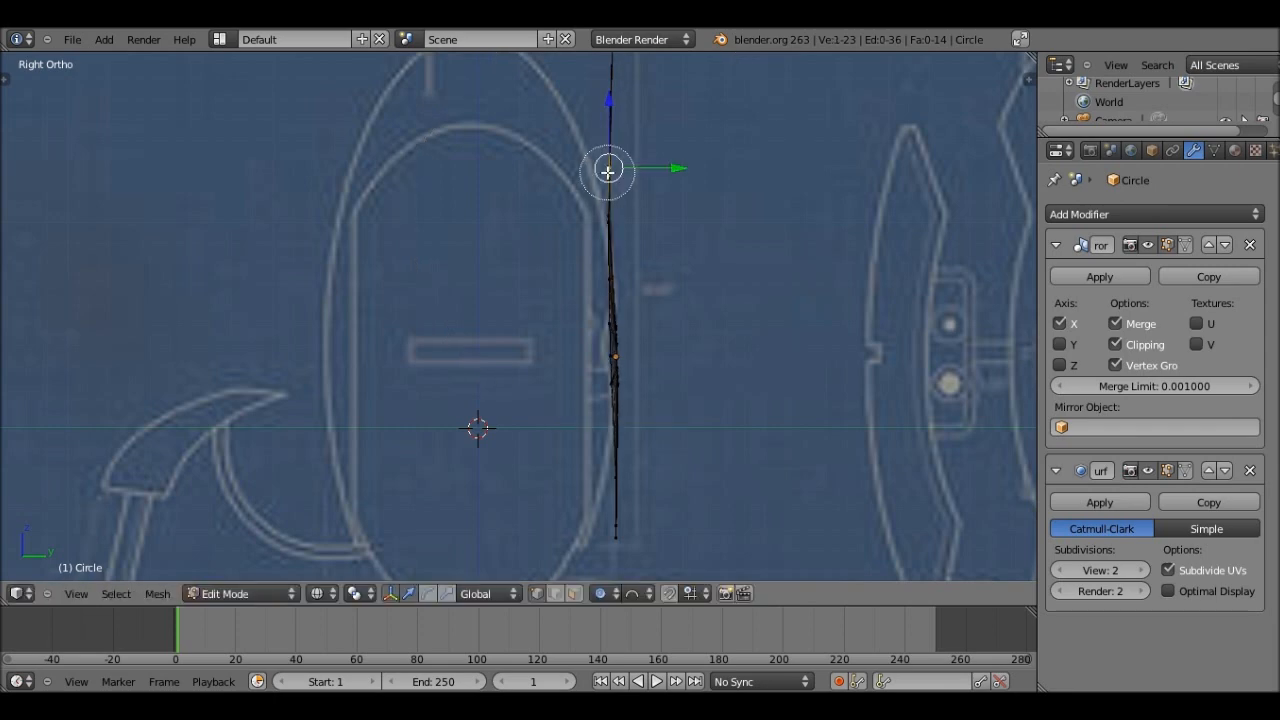
{"action": "key", "text": "g"}
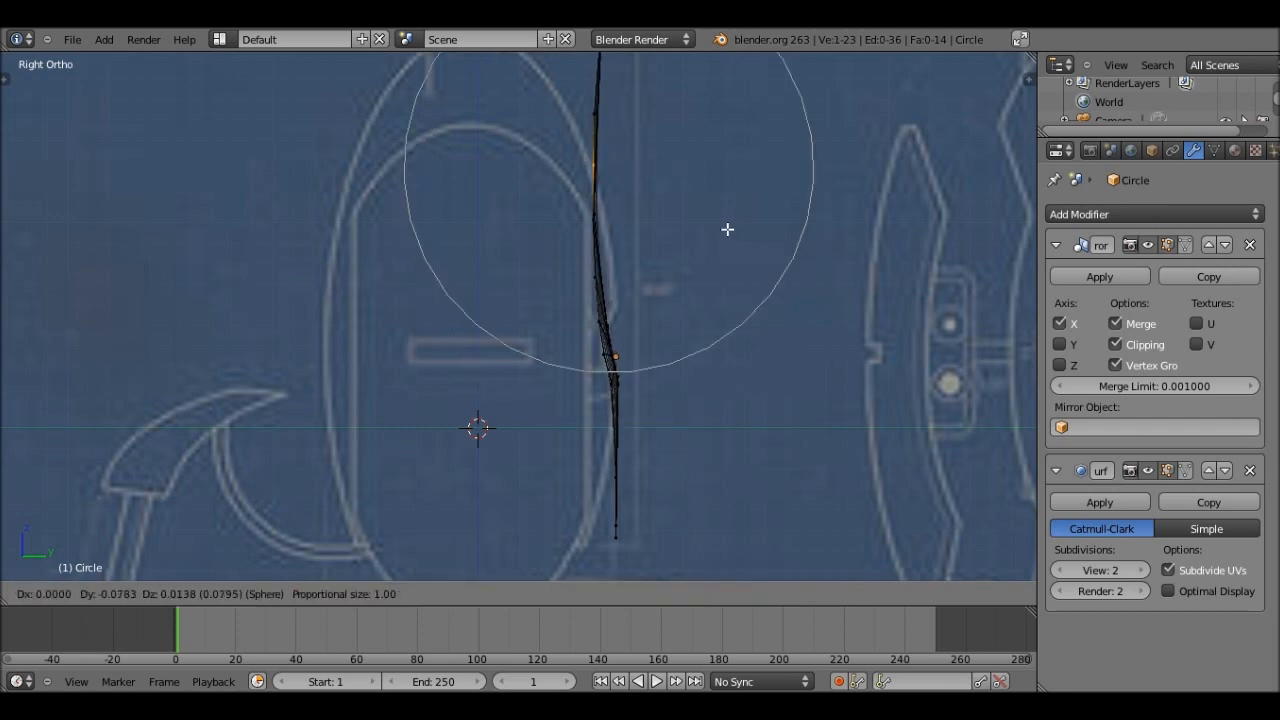
{"action": "left_click", "coordinate": [726, 226]}
{"action": "mouse_move", "coordinate": [726, 226]}
{"action": "middle_mouse_down"}
{"action": "mouse_move", "coordinate": [620, 269]}
{"action": "mouse_move", "coordinate": [686, 269]}
{"action": "mouse_move", "coordinate": [694, 226]}
{"action": "mouse_move", "coordinate": [709, 251]}
{"action": "mouse_move", "coordinate": [713, 227]}
{"action": "middle_mouse_up"}
{"action": "key", "text": "KP_3"}
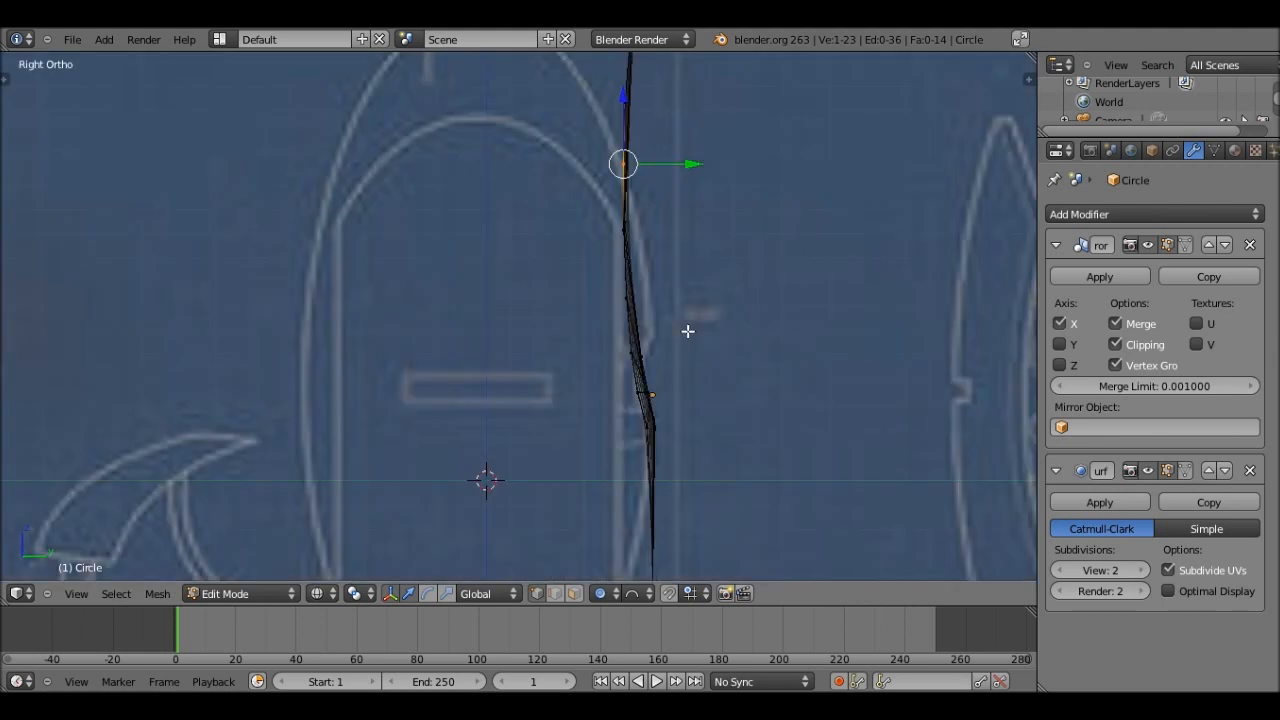
Set the proportional editing falloff to Smooth and select the four outline vertices of the head section.
{"action": "left_click", "coordinate": [645, 594]}
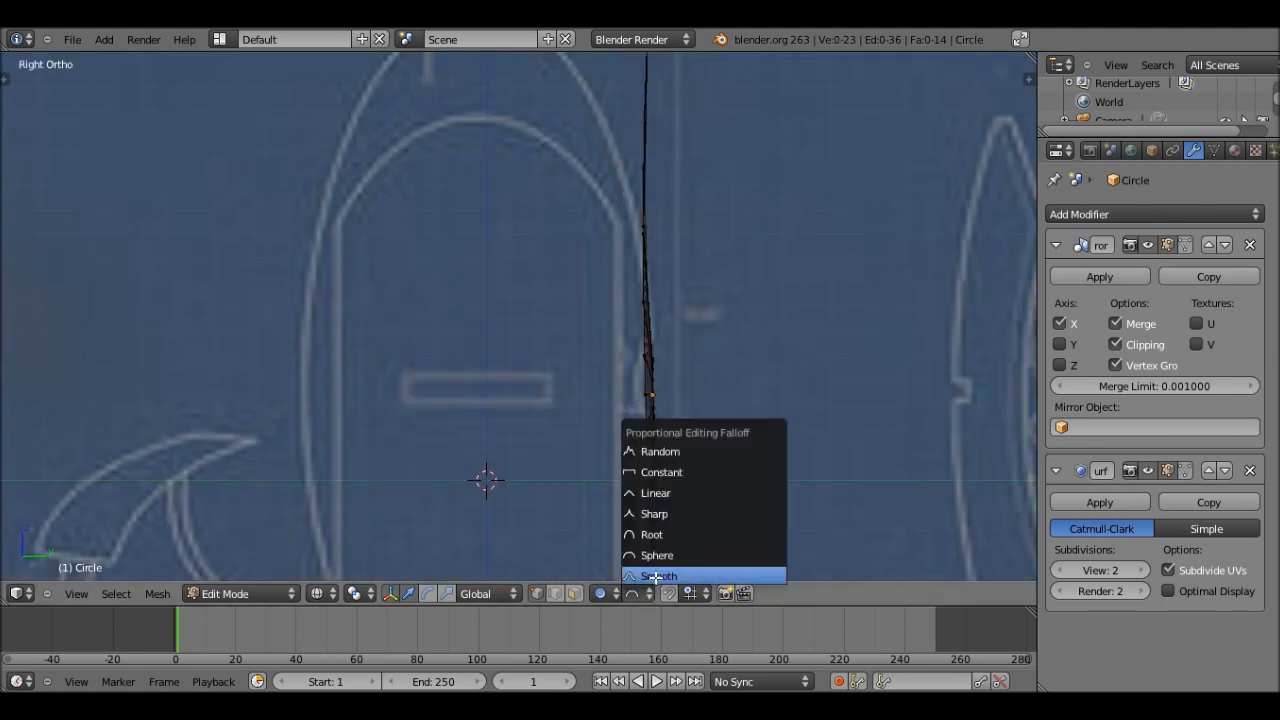
{"action": "middle_click_drag", "start_coordinate": [640, 227], "coordinate": [563, 331]}
{"action": "right_click", "coordinate": [620, 231], "text": "shift"}
{"action": "key", "text": "KP_3"}
{"action": "middle_click_drag", "start_coordinate": [633, 231], "coordinate": [551, 134]}
{"action": "right_click", "coordinate": [574, 210]}
{"action": "right_click", "coordinate": [563, 155], "text": "shift"}
{"action": "right_click", "coordinate": [592, 70], "text": "shift"}
{"action": "scroll", "coordinate": [594, 126], "scroll_direction": "down", "scroll_amount": 1}
{"action": "key", "text": "KP_4"}
{"action": "right_click", "coordinate": [594, 126], "text": "shift"}
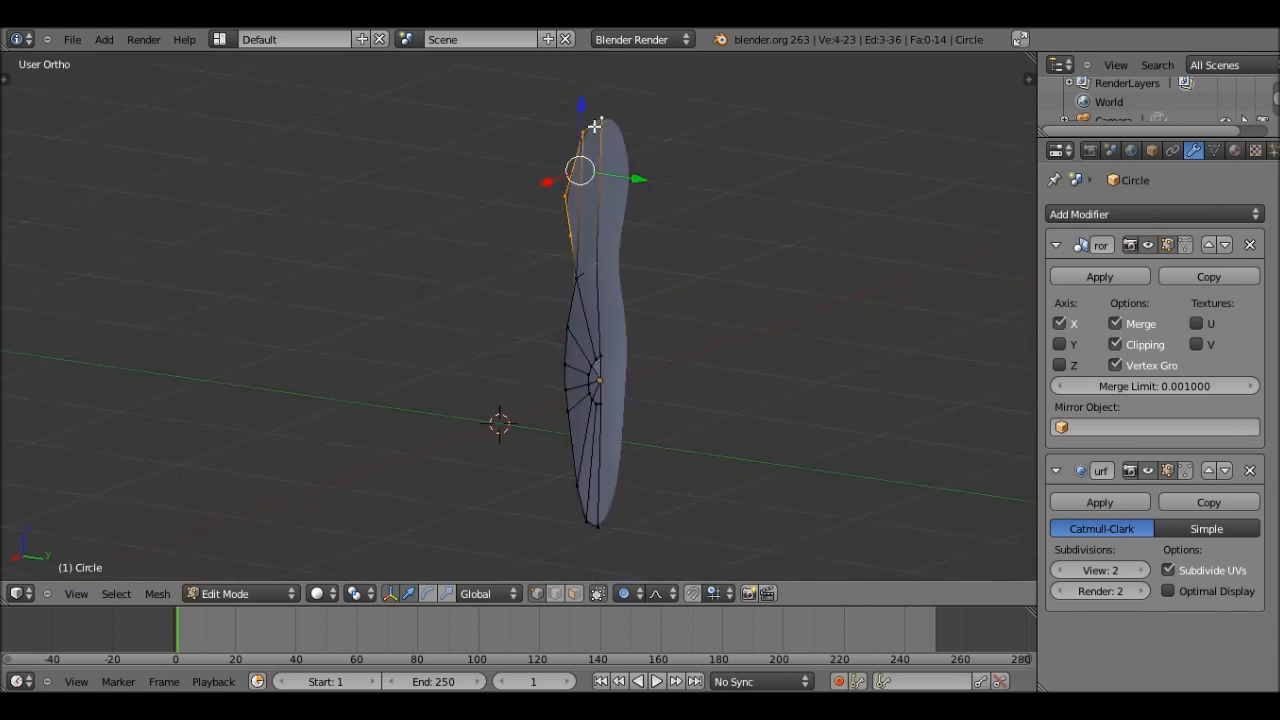
Move the selected head vertices inward in the side view with Smooth proportional editing and rotate them to follow the blueprint's curve.
{"action": "key", "text": "KP_3"}
{"action": "key", "text": "g"}
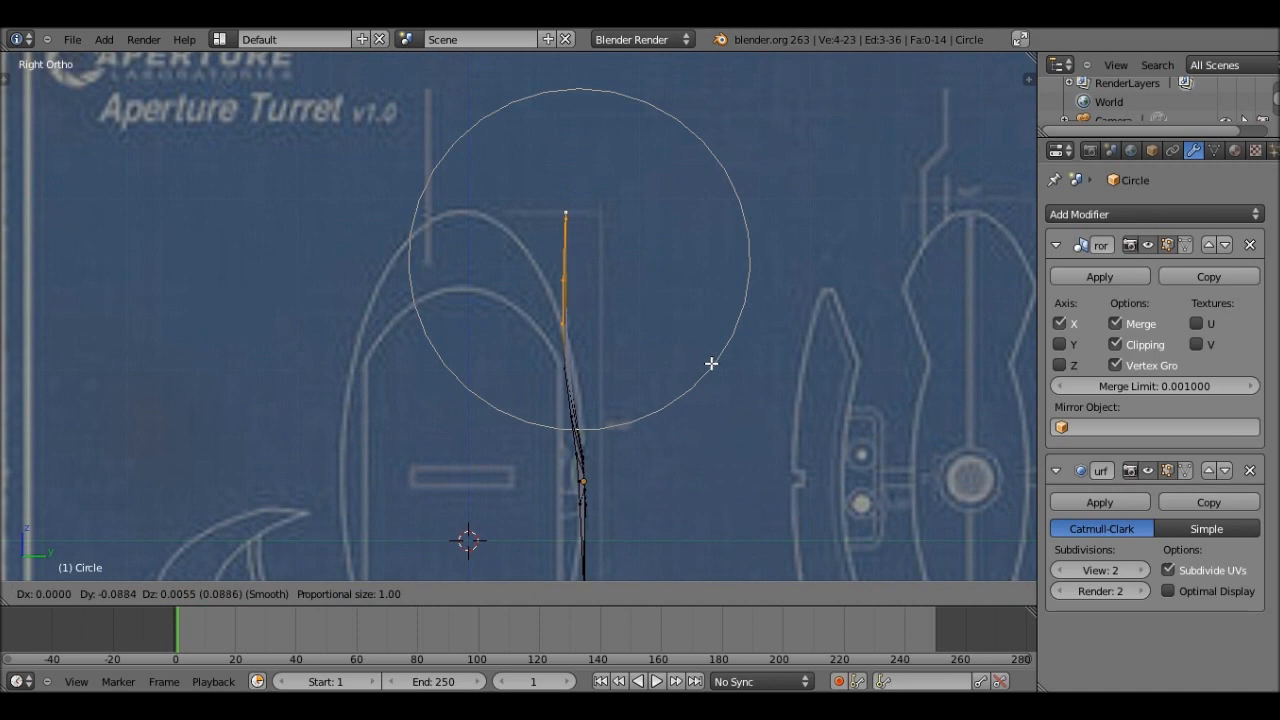
{"action": "key", "text": "r"}
{"action": "scroll", "coordinate": [697, 358], "scroll_direction": "up", "scroll_amount": 1}
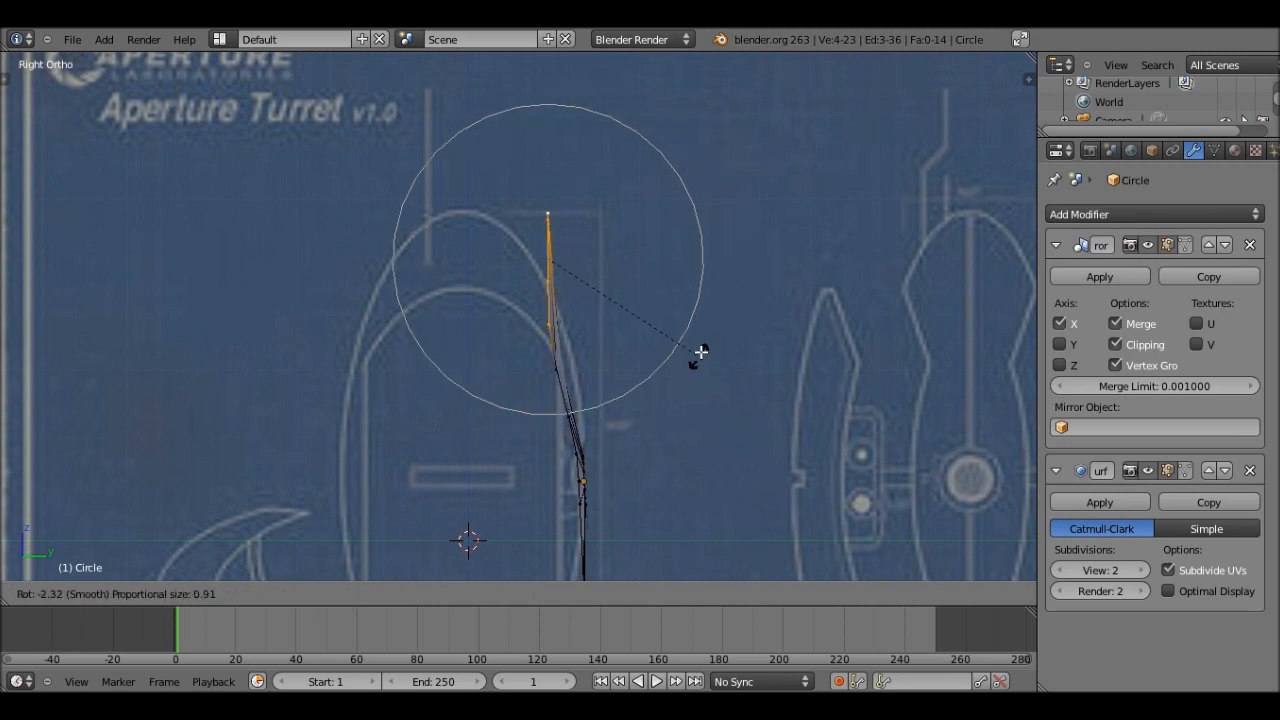
{"action": "left_click", "coordinate": [701, 290]}
{"action": "key", "text": "g"}
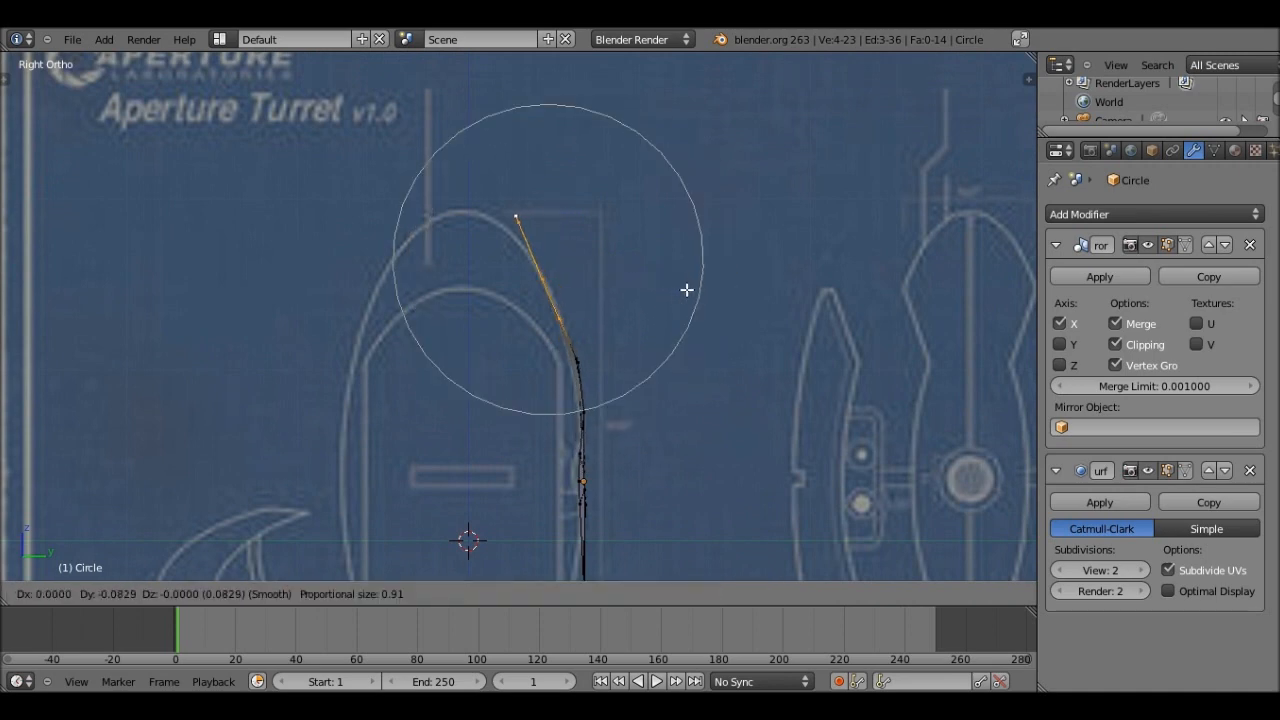
{"action": "left_click", "coordinate": [676, 295]}
{"action": "scroll", "coordinate": [672, 298], "scroll_direction": "up", "scroll_amount": 1}
{"action": "middle_click_drag", "start_coordinate": [672, 298], "coordinate": [478, 334]}
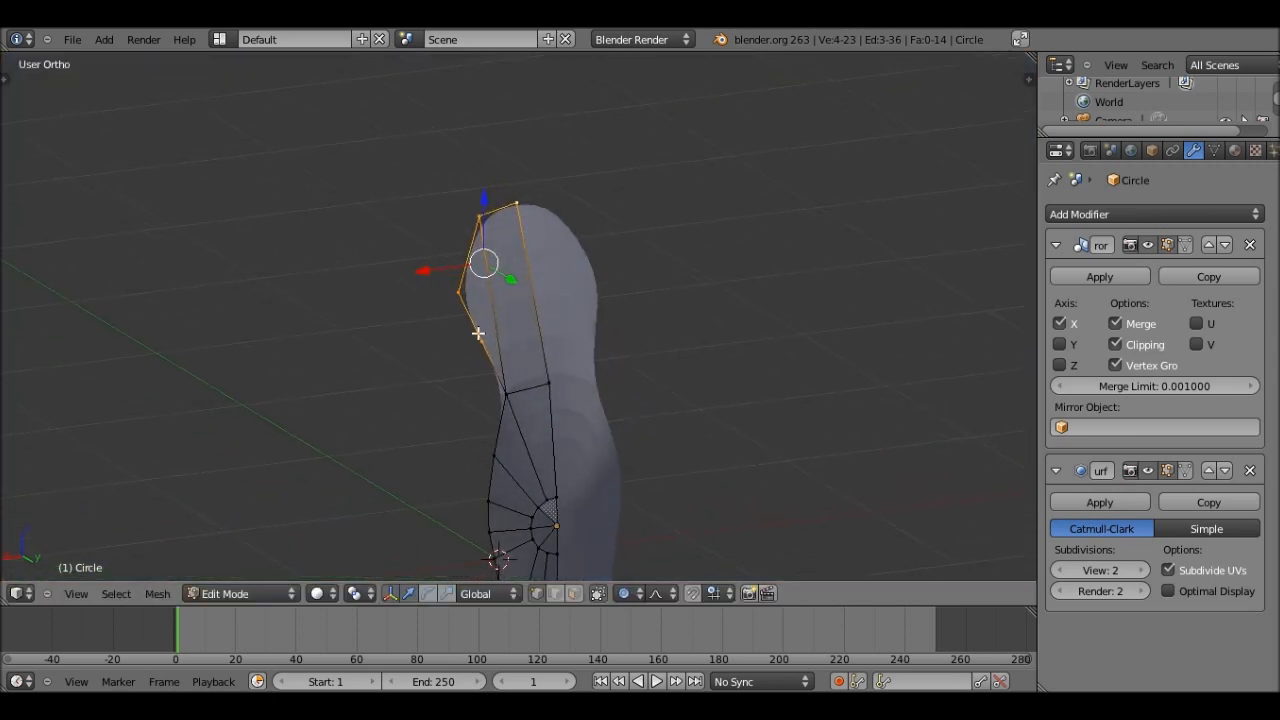
Try to move the two side vertices of the head about 0.08 inward along Y with Smooth proportional editing.
{"action": "key", "text": "ctrl+z"}
{"action": "key", "text": "KP_1"}
{"action": "key", "text": "KP_3"}
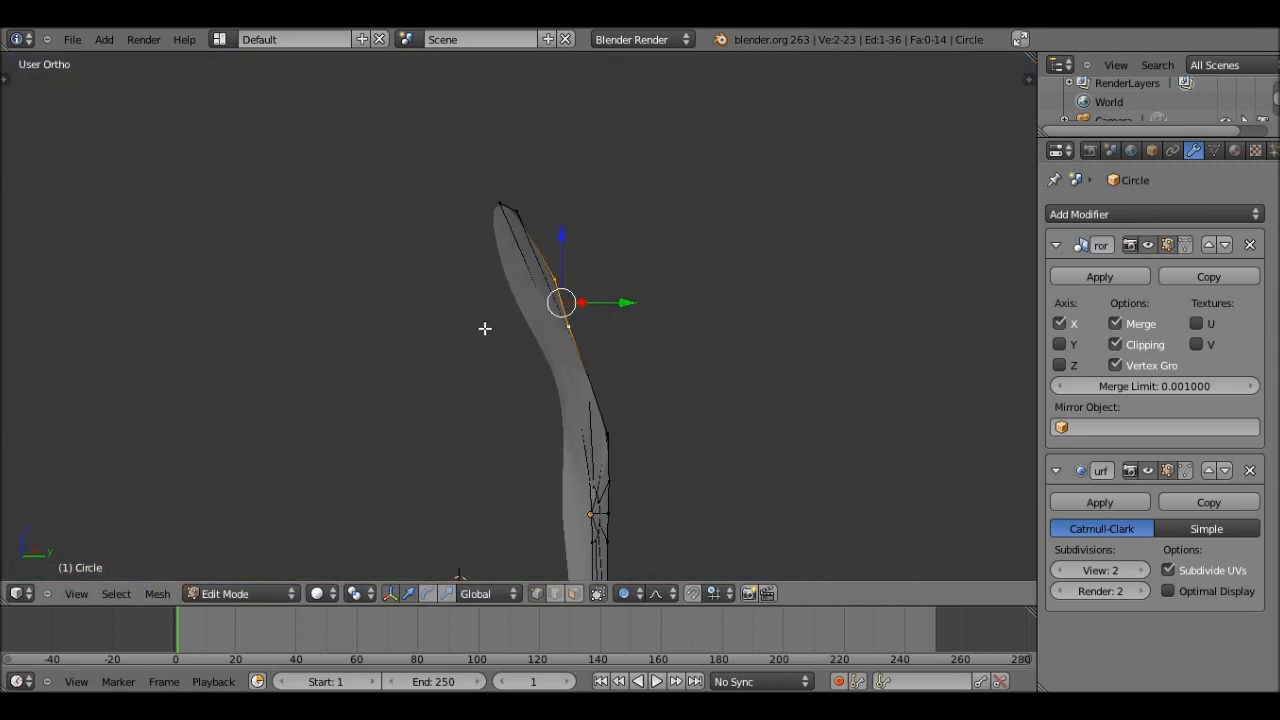
{"action": "key", "text": "KP_3"}
{"action": "key", "text": "g"}
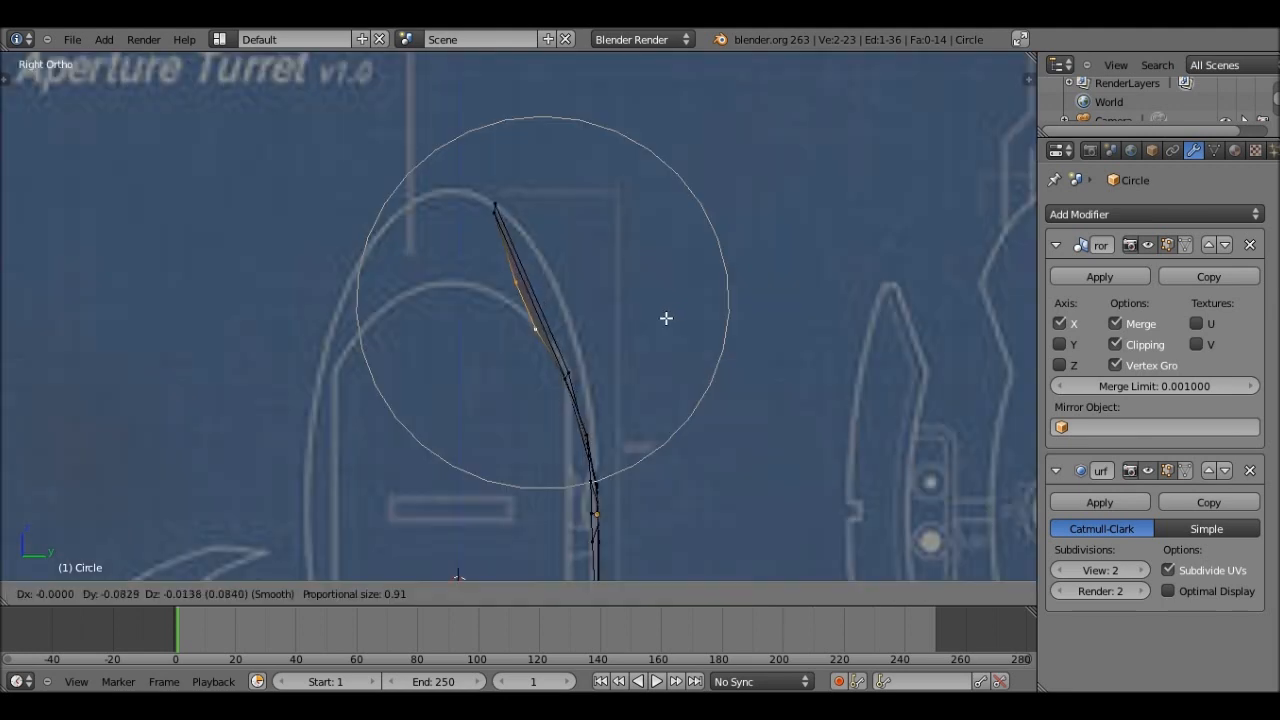
{"action": "left_click", "coordinate": [666, 318]}
Disable proportional editing and move the two side vertices of the head inward in the side view.
{"action": "left_click", "coordinate": [625, 590]}
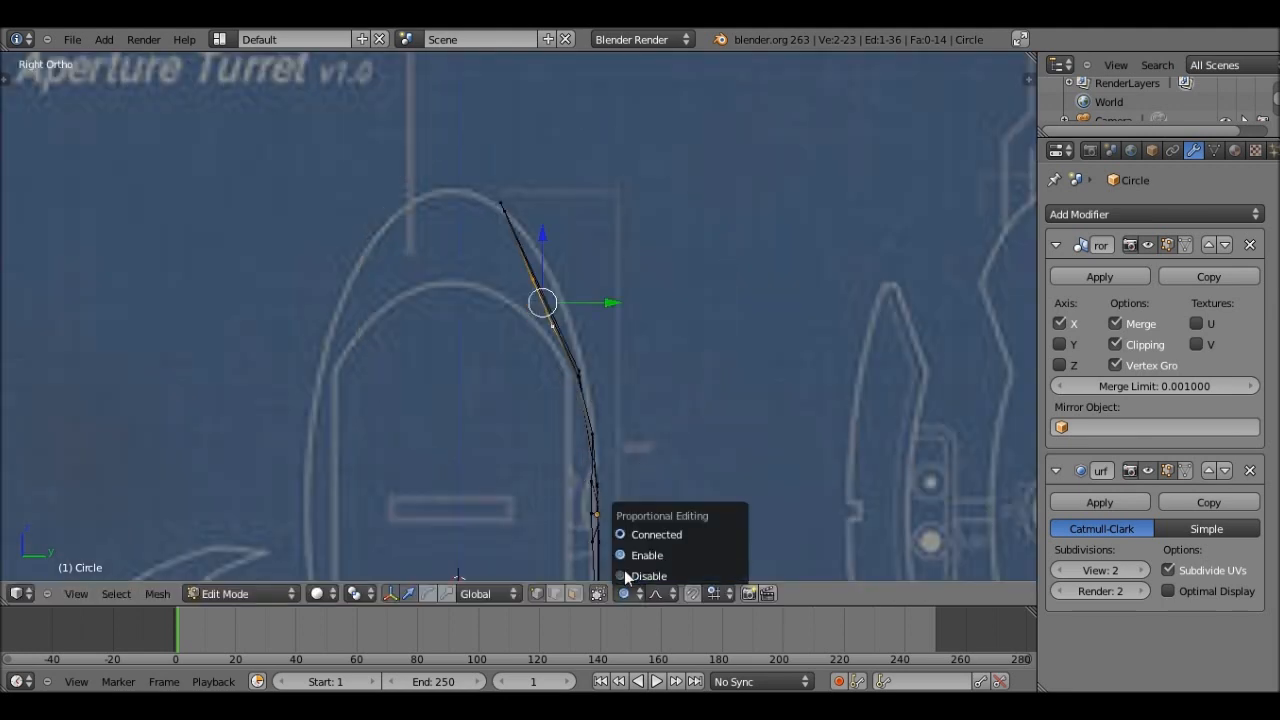
{"action": "left_click", "coordinate": [640, 578]}
{"action": "key", "text": "g"}
{"action": "left_click", "coordinate": [632, 306]}
{"action": "middle_click_drag", "start_coordinate": [632, 306], "coordinate": [574, 190]}
{"action": "key", "text": "Tab"}
{"action": "scroll", "coordinate": [460, 383], "scroll_direction": "down", "scroll_amount": 2}
{"action": "scroll", "coordinate": [537, 372], "scroll_direction": "up", "scroll_amount": 4}
Select the seven outer outline vertices of the lower body down to the bottom tip and move them inward along Y.
{"action": "key", "text": "Tab"}
{"action": "right_click", "coordinate": [532, 291]}
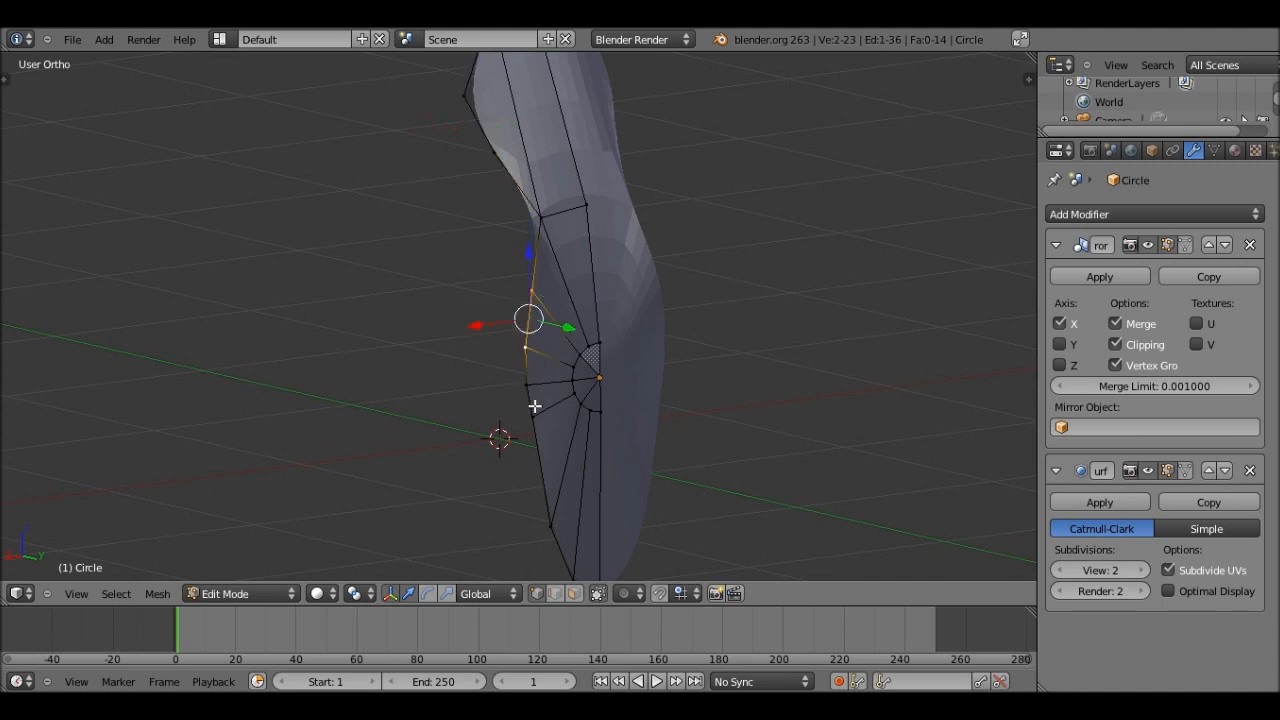
{"action": "middle_click_drag", "start_coordinate": [535, 406], "coordinate": [556, 273], "text": "shift"}
{"action": "right_click", "coordinate": [571, 398], "text": "ctrl"}
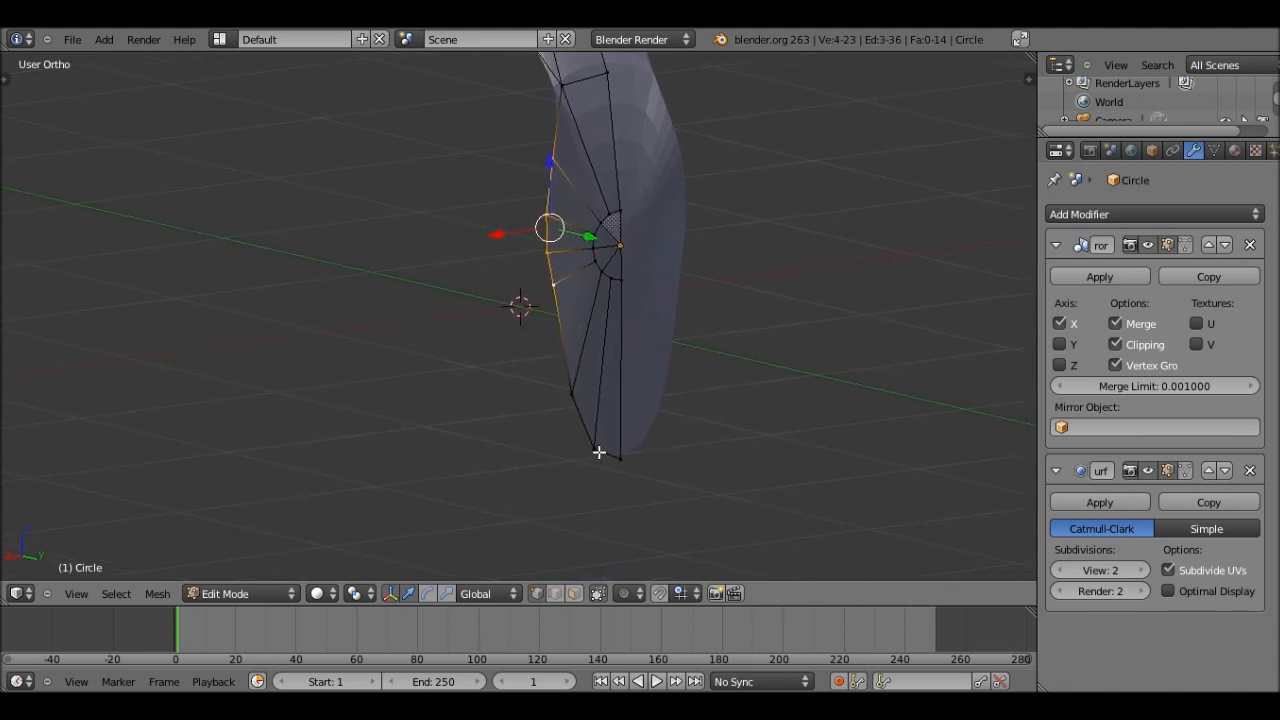
{"action": "right_click", "coordinate": [631, 469], "text": "ctrl"}
{"action": "middle_click_drag", "start_coordinate": [631, 469], "coordinate": [571, 379]}
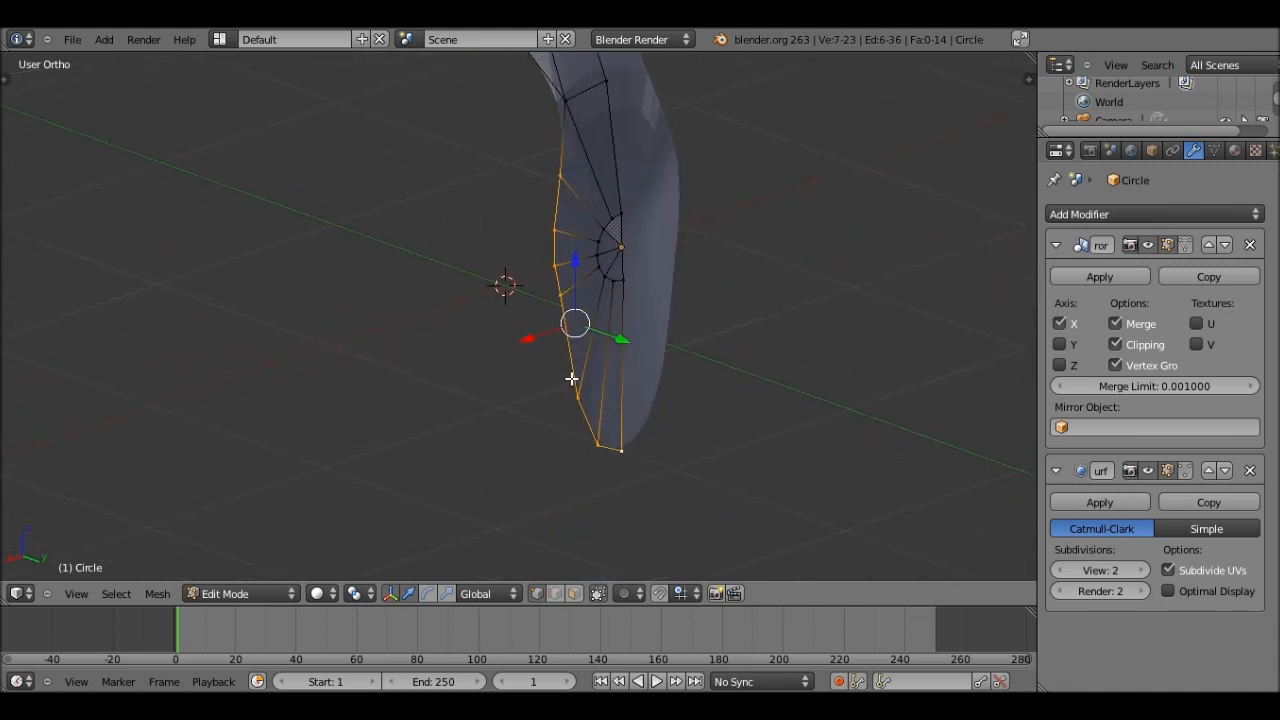
{"action": "key", "text": "g"}
{"action": "key", "text": "y"}
{"action": "left_click", "coordinate": [610, 335]}
{"action": "key", "text": "Tab"}
{"action": "scroll", "coordinate": [610, 335], "scroll_direction": "down", "scroll_amount": 5}
{"action": "middle_click_drag", "start_coordinate": [610, 335], "coordinate": [720, 286]}
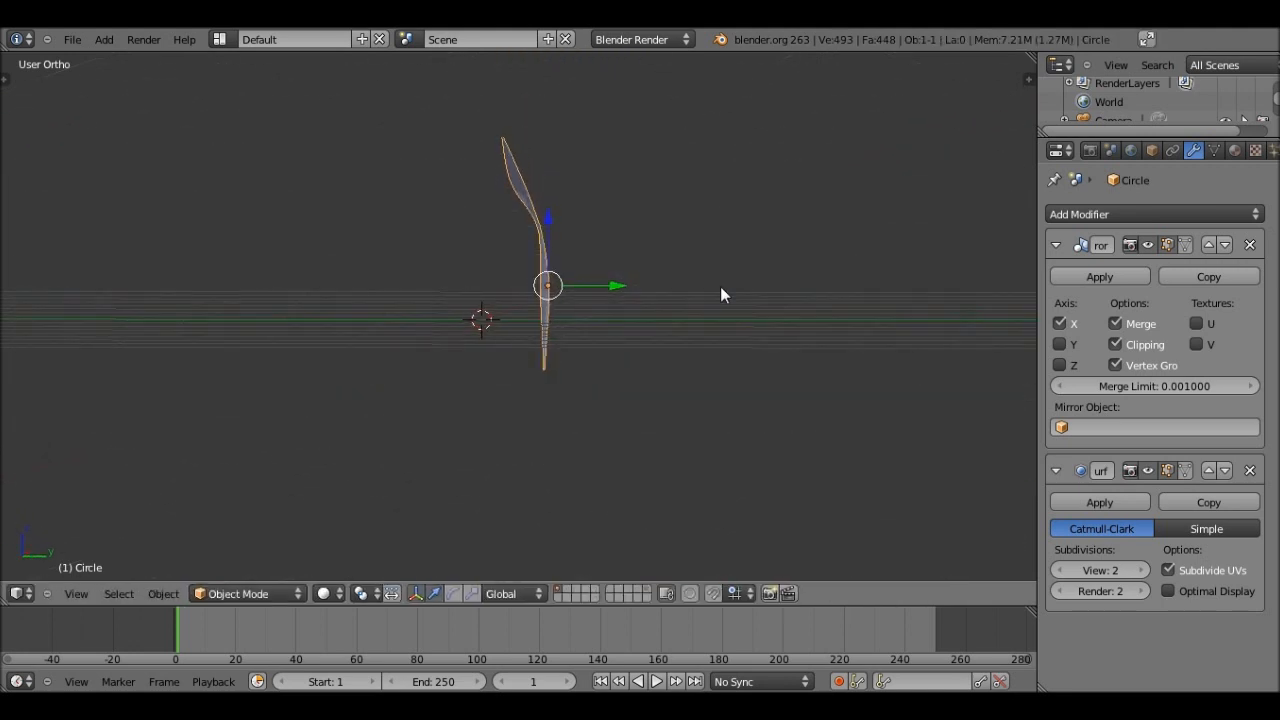
Circle-select the three lowest outline vertices in wireframe, move them inward and rotate them about 10° to follow the side-view curve.
{"action": "key", "text": "KP_1"}
{"action": "key", "text": "KP_3"}
{"action": "scroll", "coordinate": [691, 286], "scroll_direction": "up", "scroll_amount": 3}
{"action": "key", "text": "Tab"}
{"action": "scroll", "coordinate": [689, 284], "scroll_direction": "up", "scroll_amount": 3}
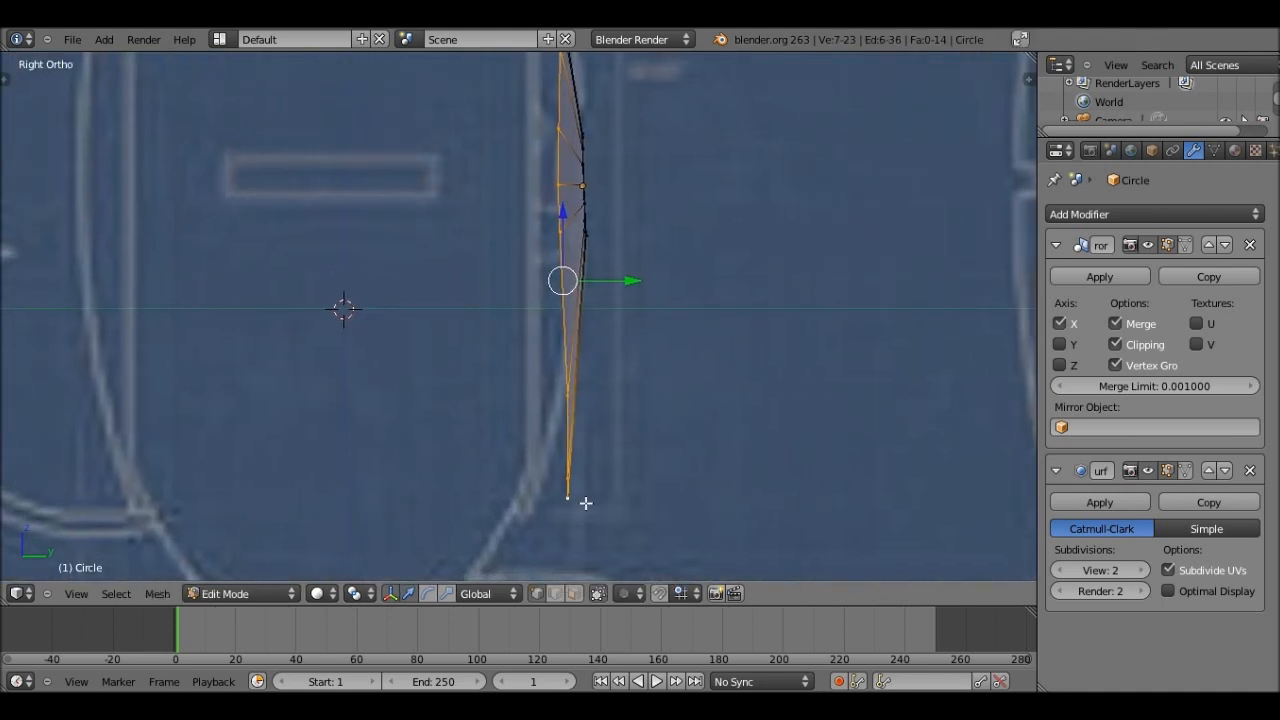
{"action": "right_click", "coordinate": [624, 464]}
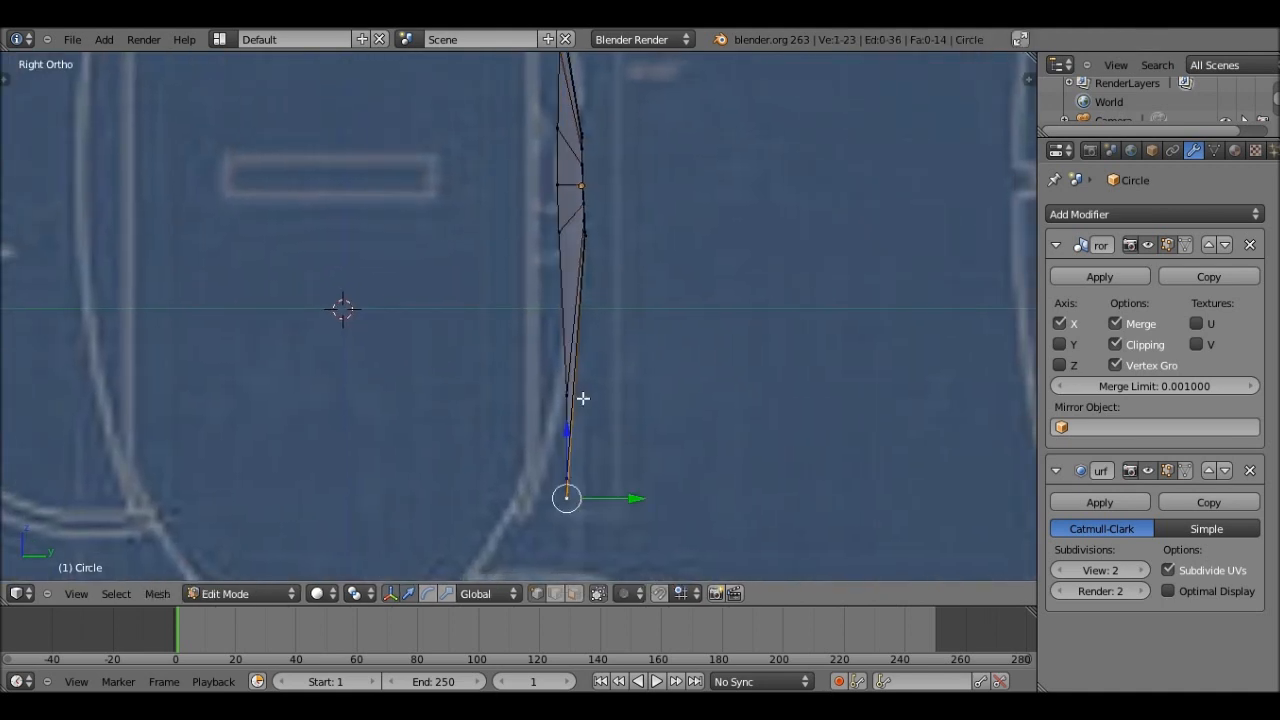
{"action": "scroll", "coordinate": [583, 398], "scroll_direction": "down", "scroll_amount": 1}
{"action": "key", "text": "z"}
{"action": "key", "text": "a"}
{"action": "key", "text": "c"}
{"action": "left_click_drag", "start_coordinate": [563, 394], "coordinate": [566, 495]}
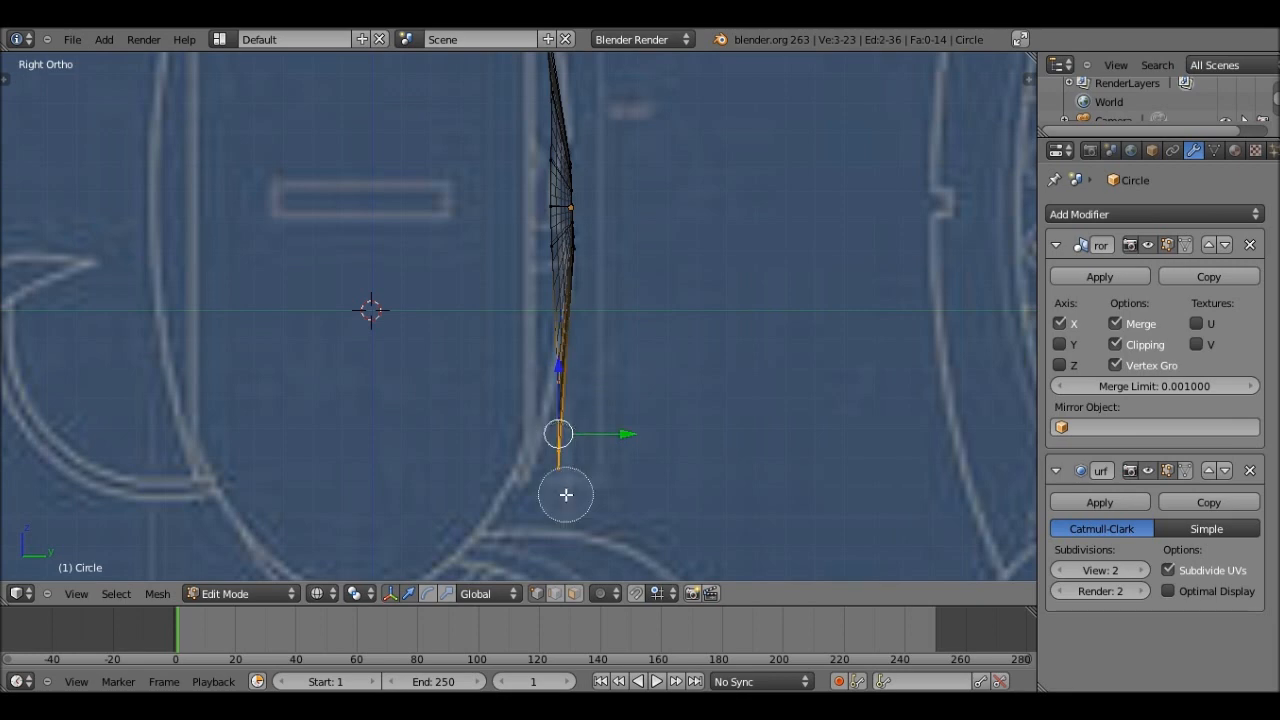
{"action": "key", "text": "Escape"}
{"action": "key", "text": "g"}
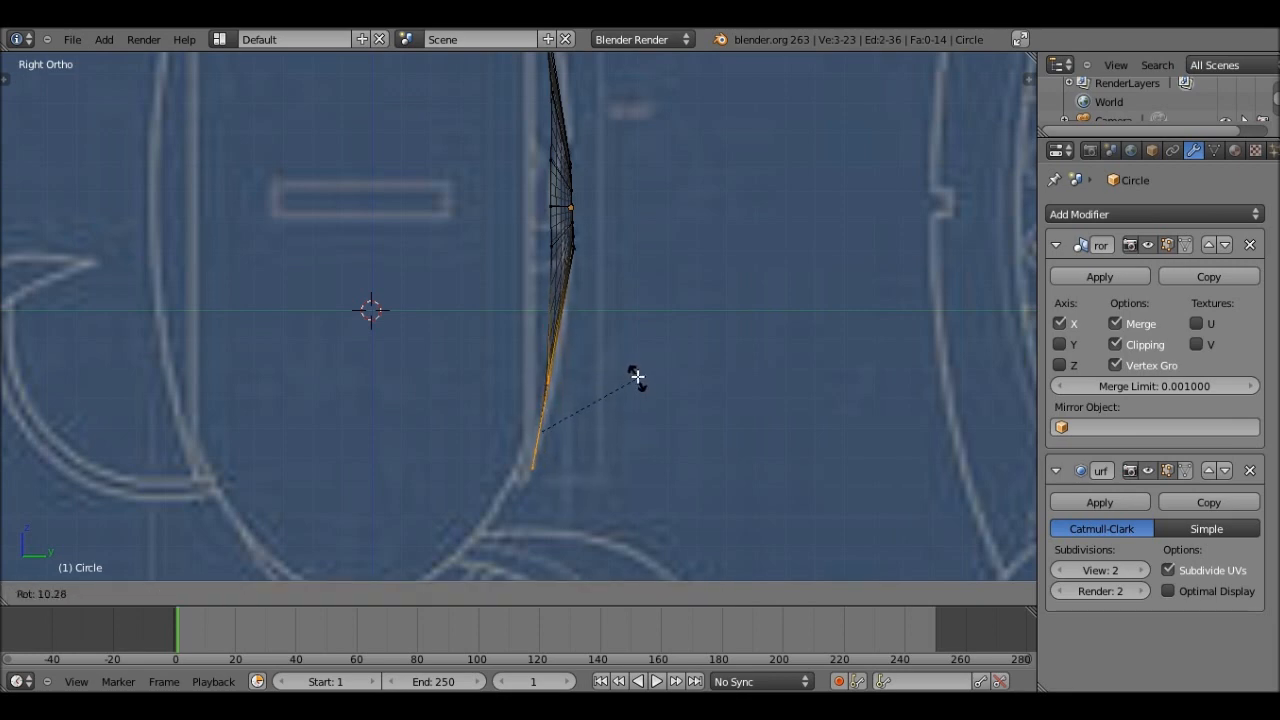
{"action": "left_click", "coordinate": [628, 370]}
Return to Object Mode with solid shading and compare the panel with the blueprint in the front and side views.
{"action": "key", "text": "Tab"}
{"action": "scroll", "coordinate": [629, 375], "scroll_direction": "down", "scroll_amount": 1}
{"action": "scroll", "coordinate": [629, 367], "scroll_direction": "down", "scroll_amount": 2}
{"action": "key", "text": "z"}
{"action": "mouse_move", "coordinate": [568, 337]}
{"action": "middle_mouse_down"}
{"action": "mouse_move", "coordinate": [370, 333]}
{"action": "mouse_move", "coordinate": [314, 370]}
{"action": "mouse_move", "coordinate": [483, 308]}
{"action": "mouse_move", "coordinate": [466, 352]}
{"action": "mouse_move", "coordinate": [557, 349]}
{"action": "mouse_move", "coordinate": [629, 317]}
{"action": "mouse_move", "coordinate": [554, 343]}
{"action": "mouse_move", "coordinate": [481, 322]}
{"action": "mouse_move", "coordinate": [746, 323]}
{"action": "mouse_move", "coordinate": [840, 343]}
{"action": "mouse_move", "coordinate": [637, 383]}
{"action": "mouse_move", "coordinate": [363, 371]}
{"action": "mouse_move", "coordinate": [668, 373]}
{"action": "middle_mouse_up"}
{"action": "key", "text": "Up"}
{"action": "key", "text": "KP_1"}
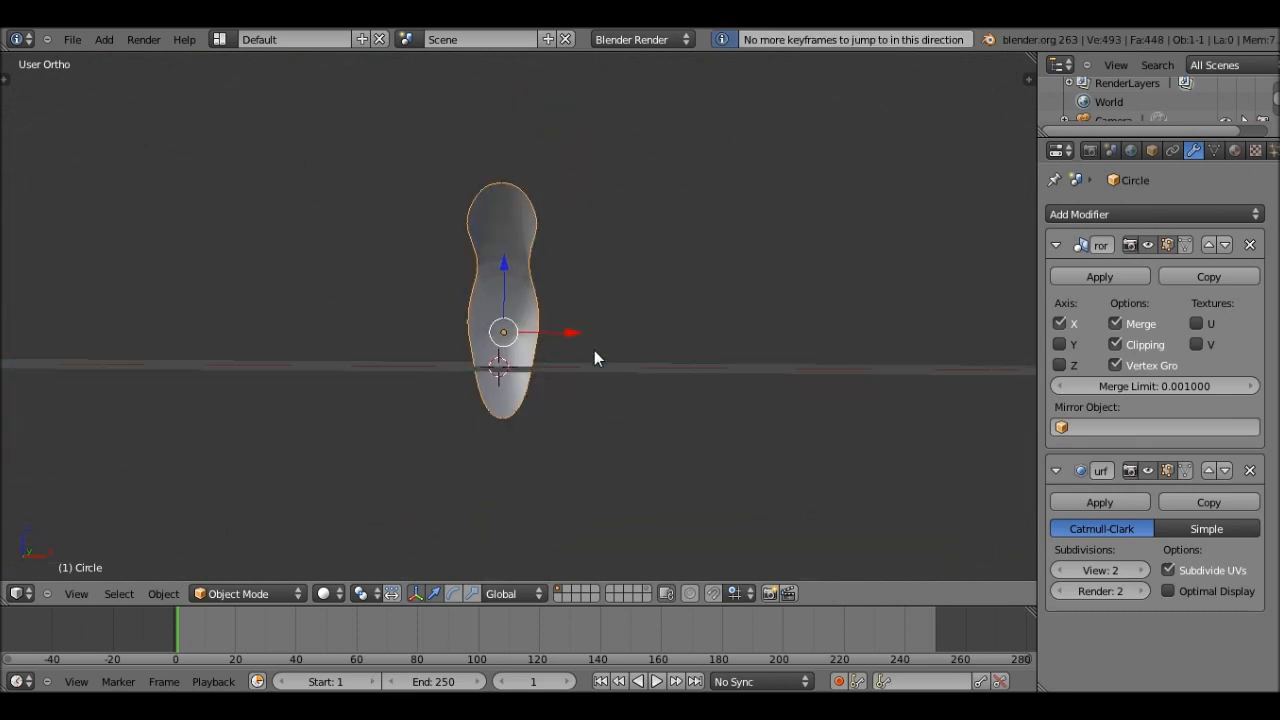
{"action": "key", "text": "Tab"}
{"action": "scroll", "coordinate": [581, 346], "scroll_direction": "up", "scroll_amount": 2}
{"action": "key", "text": "Tab"}
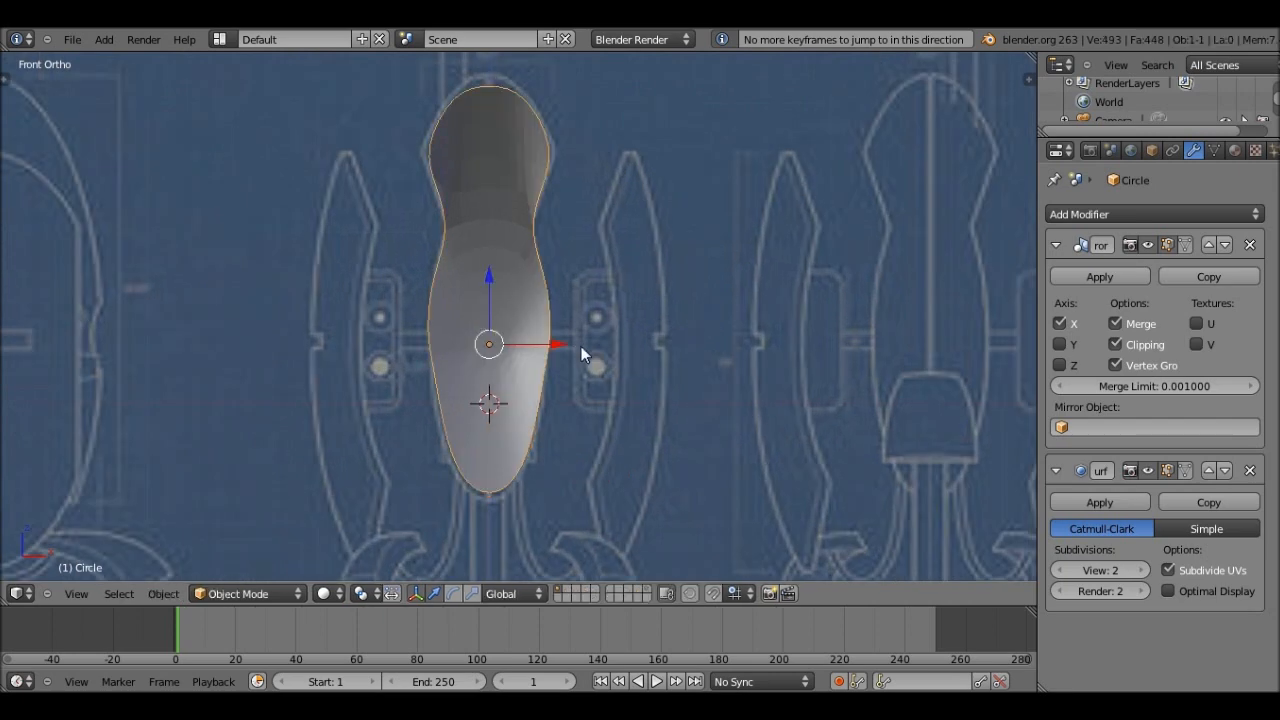
{"action": "key", "text": "KP_3"}
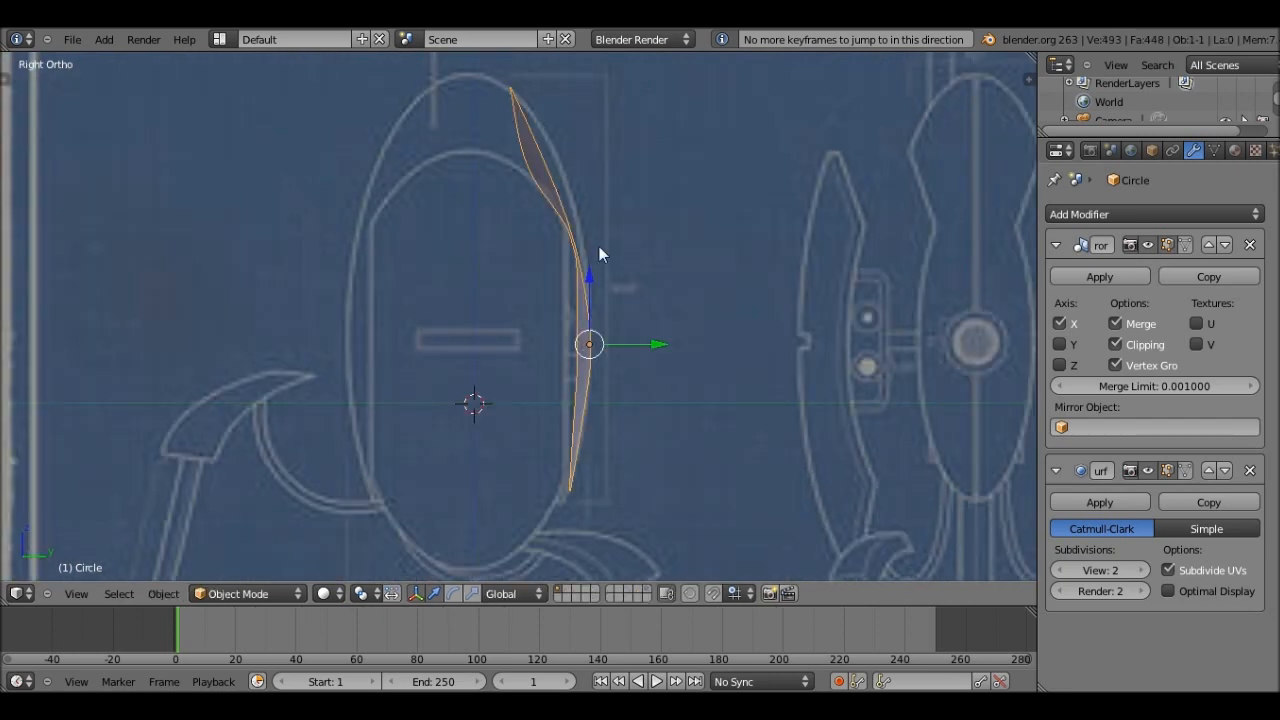
Add a loop cut across the head section between the neck and the top edge.
{"action": "scroll", "coordinate": [562, 397], "scroll_direction": "up", "scroll_amount": 2}
{"action": "key", "text": "Tab"}
{"action": "middle_click_drag", "start_coordinate": [560, 400], "coordinate": [397, 391]}
{"action": "key", "text": "ctrl+r"}
{"action": "left_click", "coordinate": [516, 318]}
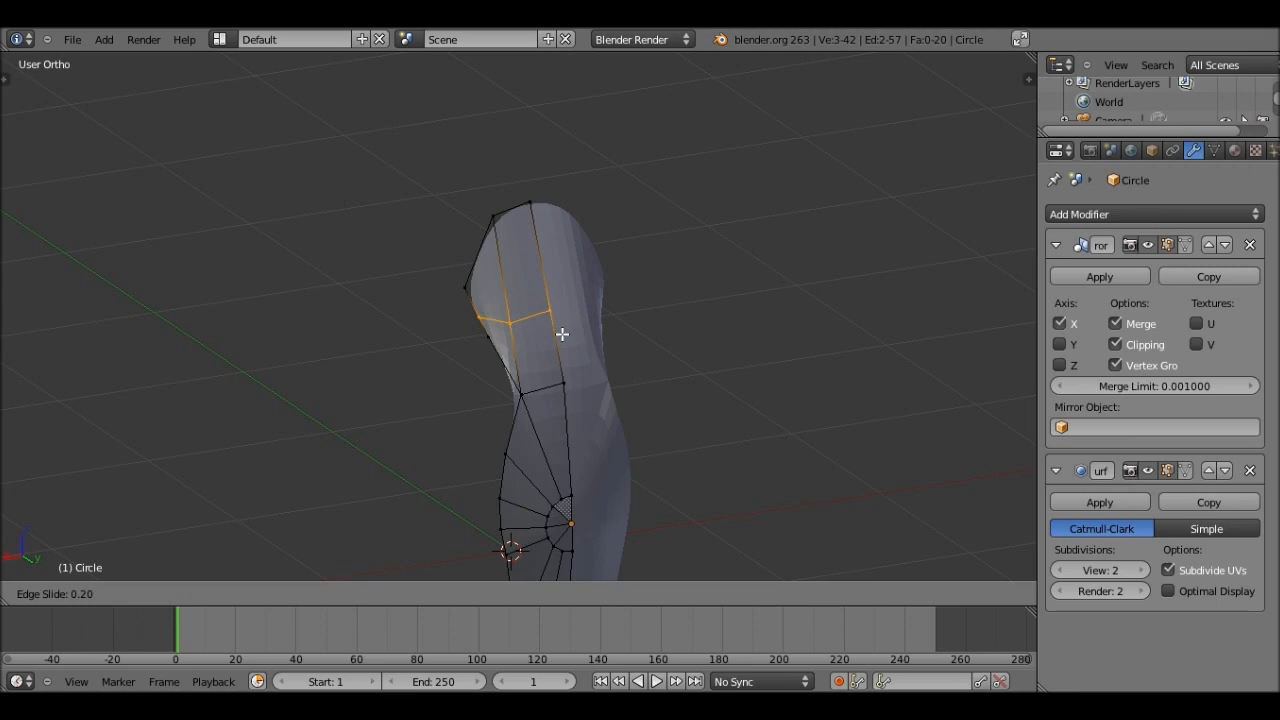
{"action": "left_click", "coordinate": [554, 316]}
Move the two inner vertices of the head's new loop about 0.03 along Y and 0.04 along Z onto the blueprint outline.
{"action": "key", "text": "KP_3"}
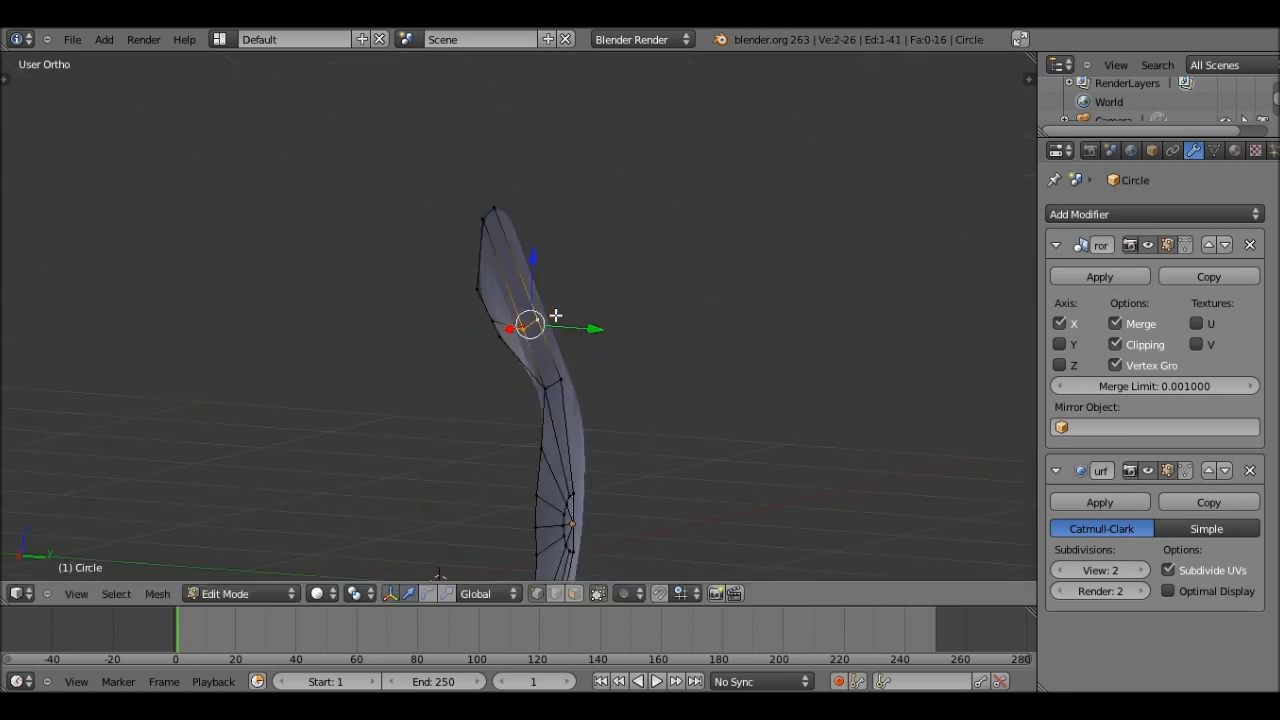
{"action": "scroll", "coordinate": [554, 317], "scroll_direction": "up", "scroll_amount": 3}
{"action": "key", "text": "g"}
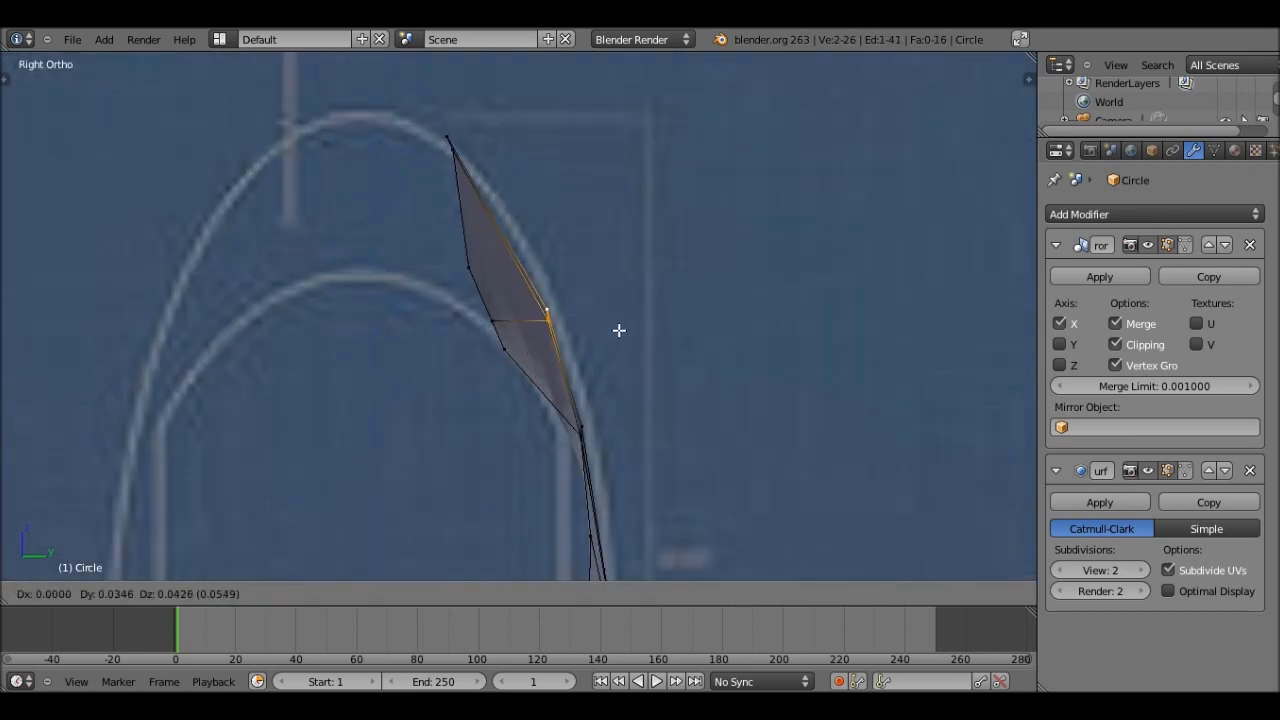
{"action": "left_click", "coordinate": [618, 330]}
{"action": "key", "text": "Tab"}
{"action": "middle_click_drag", "start_coordinate": [618, 330], "coordinate": [620, 254]}
Add a loop cut around the lower body between the inner circle and the outer outline.
{"action": "key", "text": "Tab"}
{"action": "key", "text": "ctrl+r"}
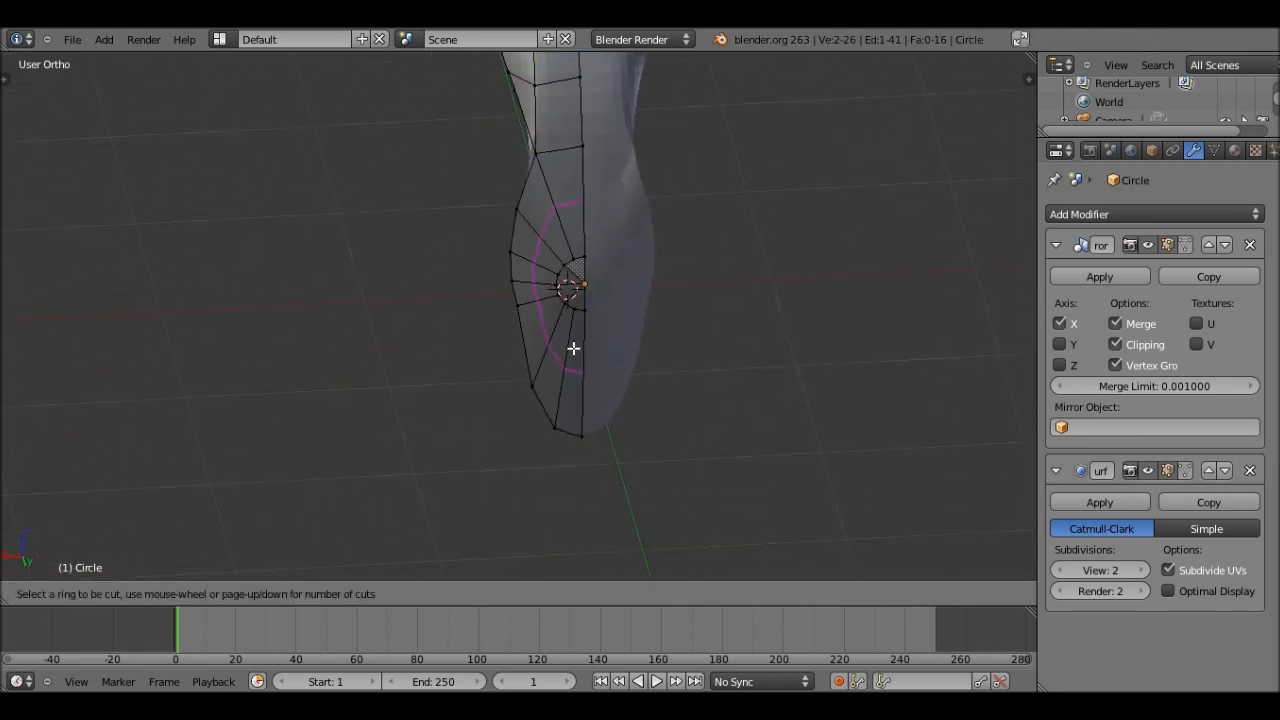
{"action": "left_click", "coordinate": [573, 348]}
{"action": "left_click", "coordinate": [568, 345]}
Select the centre vertex of the lower body, enable proportional editing with Sphere falloff and move the vertex to reshape the surrounding surface.
{"action": "middle_click_drag", "start_coordinate": [568, 345], "coordinate": [577, 234]}
{"action": "right_click", "coordinate": [577, 234]}
{"action": "left_click", "coordinate": [631, 597]}
{"action": "left_click", "coordinate": [650, 553]}
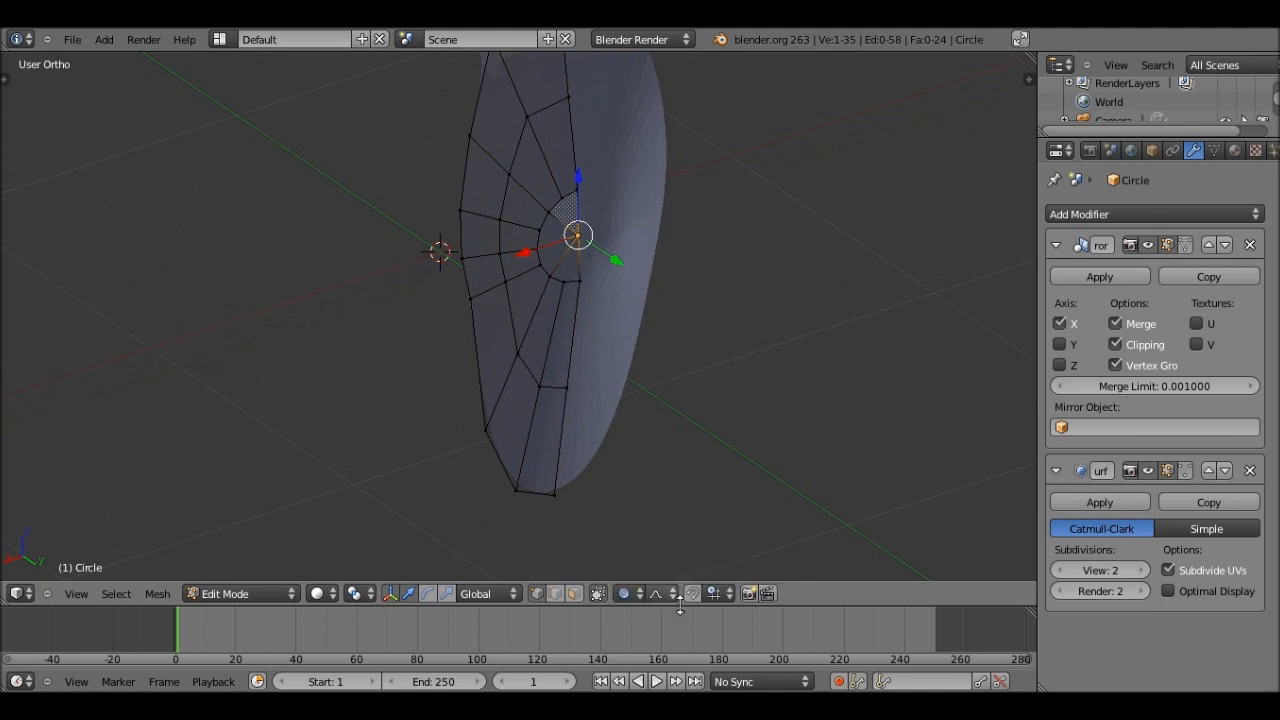
{"action": "left_click", "coordinate": [664, 593]}
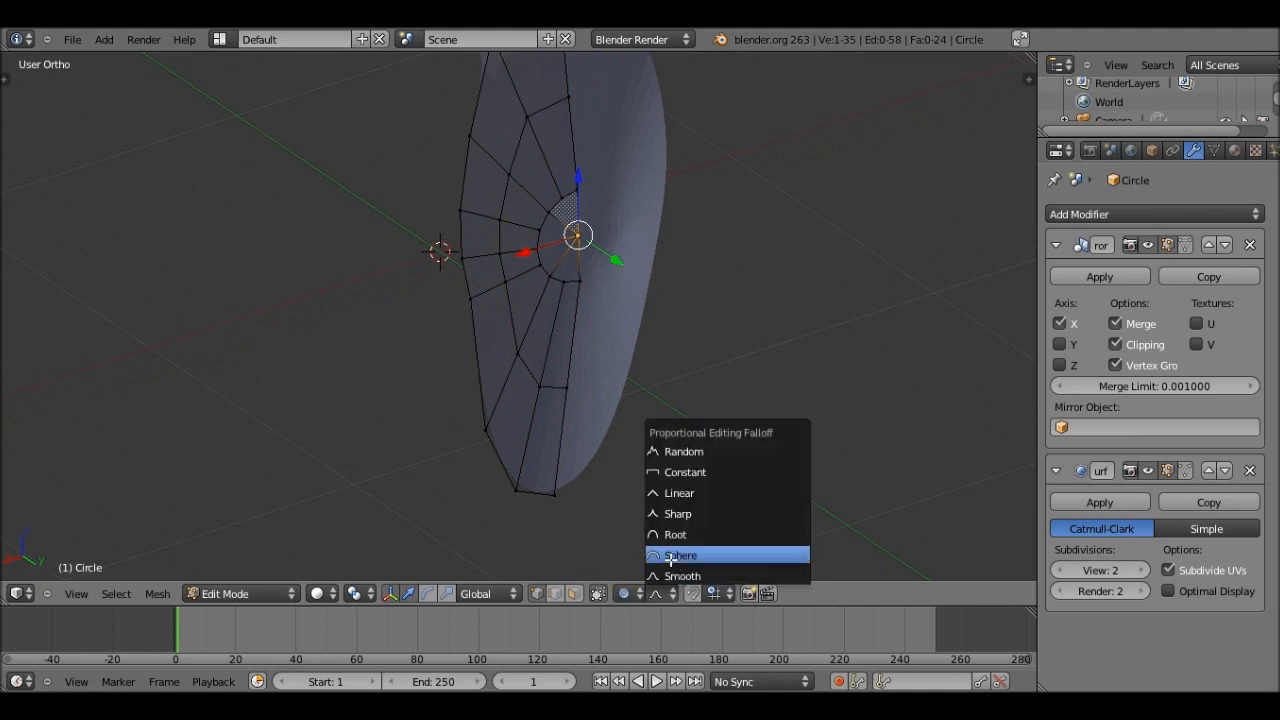
{"action": "left_click", "coordinate": [670, 556]}
{"action": "key", "text": "g"}
{"action": "scroll", "coordinate": [617, 268], "scroll_direction": "up", "scroll_amount": 4}
{"action": "scroll", "coordinate": [617, 272], "scroll_direction": "up", "scroll_amount": 2}
{"action": "left_click", "coordinate": [617, 272]}
Inspect the smoothed panel in Object Mode from several angles and against the front and side blueprints.
{"action": "key", "text": "Tab"}
{"action": "middle_click_drag", "start_coordinate": [617, 272], "coordinate": [755, 221]}
{"action": "middle_click_drag", "start_coordinate": [624, 236], "coordinate": [531, 274]}
{"action": "scroll", "coordinate": [586, 260], "scroll_direction": "up", "scroll_amount": 5}
{"action": "mouse_move", "coordinate": [541, 398]}
{"action": "middle_mouse_down"}
{"action": "mouse_move", "coordinate": [543, 509]}
{"action": "mouse_move", "coordinate": [700, 423]}
{"action": "mouse_move", "coordinate": [512, 466]}
{"action": "mouse_move", "coordinate": [416, 437]}
{"action": "mouse_move", "coordinate": [535, 418]}
{"action": "middle_mouse_up"}
{"action": "key", "text": "KP_1"}
{"action": "scroll", "coordinate": [558, 438], "scroll_direction": "down", "scroll_amount": 3}
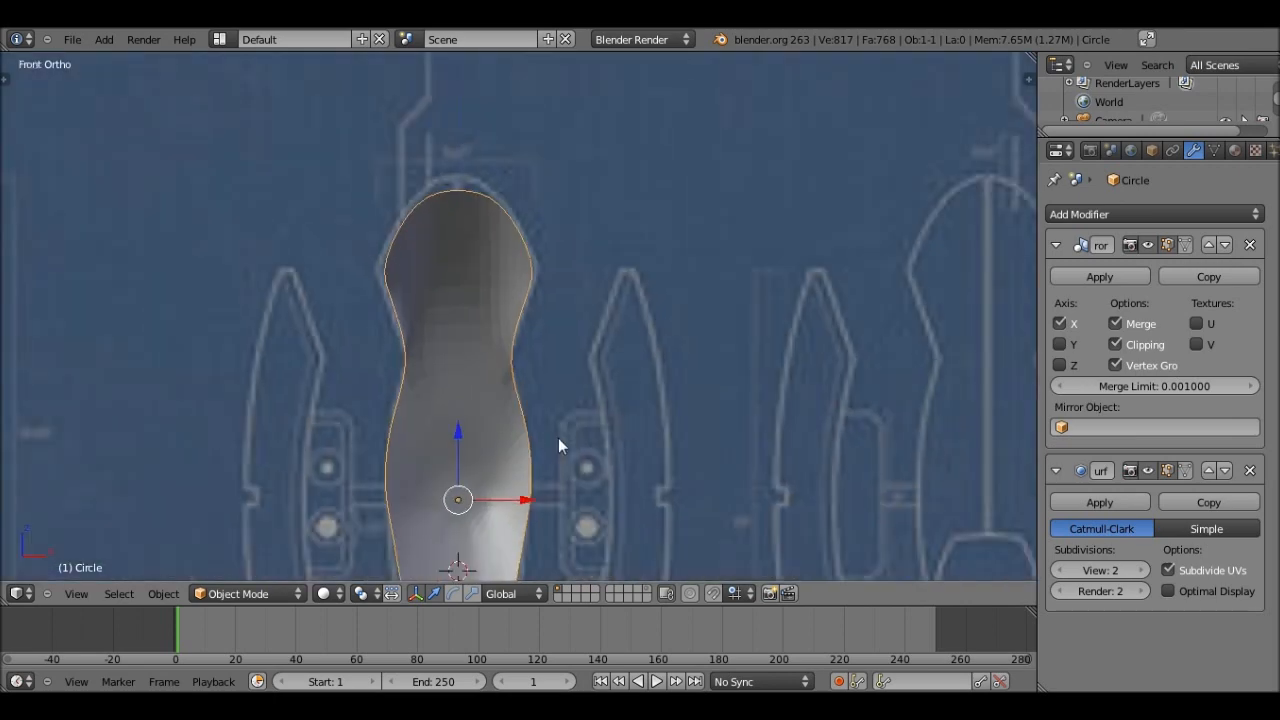
{"action": "key", "text": "KP_3"}
Disable proportional editing and extrude the head's three-vertex top edge about -0.24 along Y and 0.08 along Z to the blueprint's crown.
{"action": "key", "text": "Tab"}
{"action": "middle_click_drag", "start_coordinate": [558, 444], "coordinate": [434, 340]}
{"action": "right_click", "coordinate": [483, 222], "text": "alt"}
{"action": "middle_click_drag", "start_coordinate": [572, 256], "coordinate": [599, 239]}
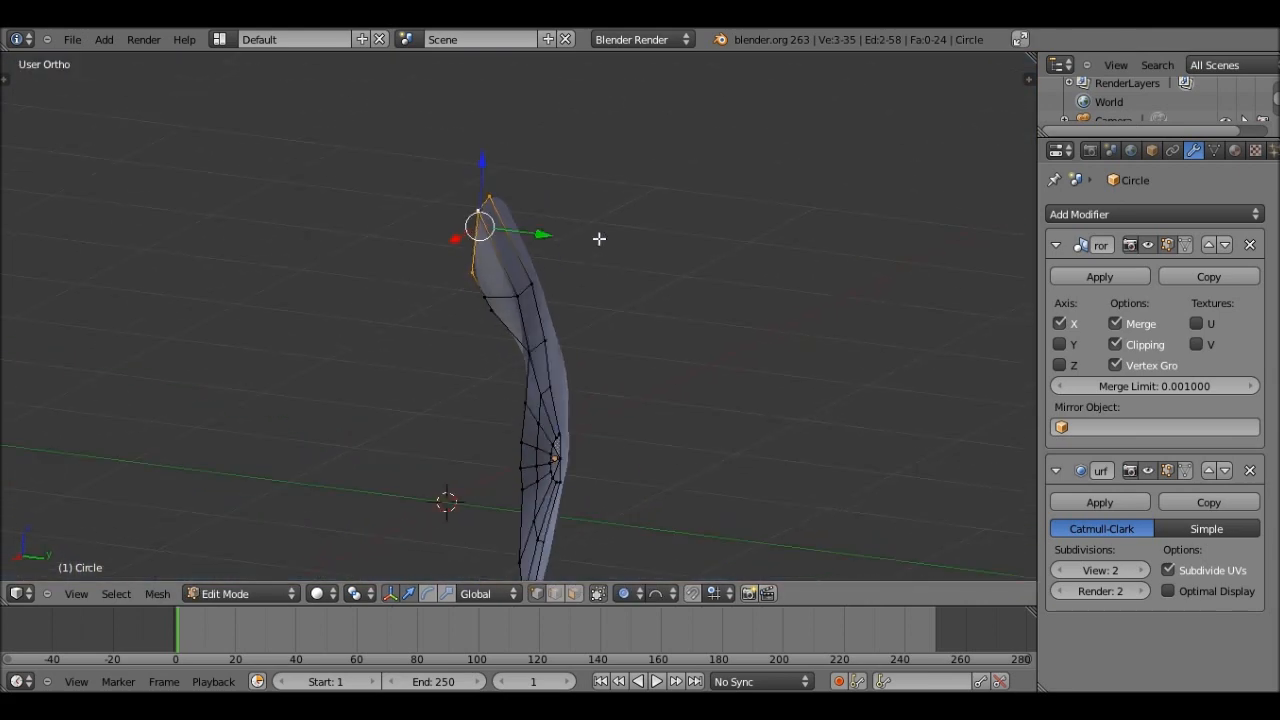
{"action": "key", "text": "KP_3"}
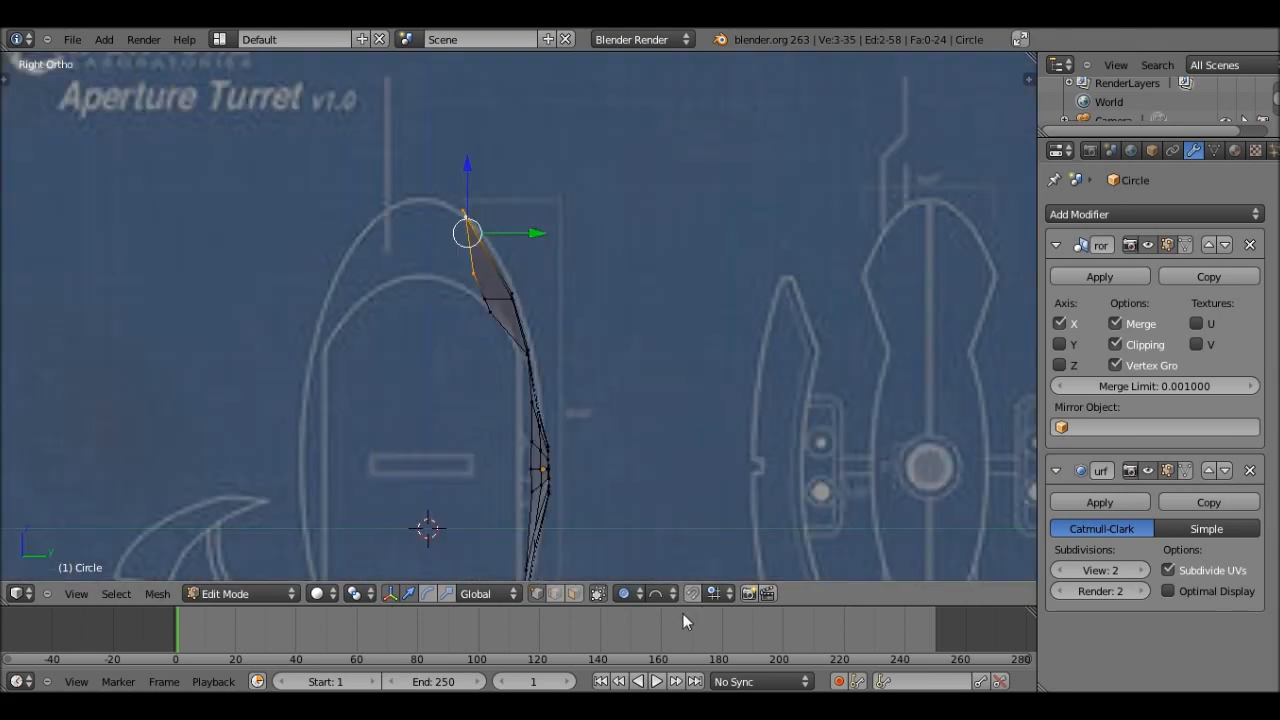
{"action": "left_click", "coordinate": [634, 595]}
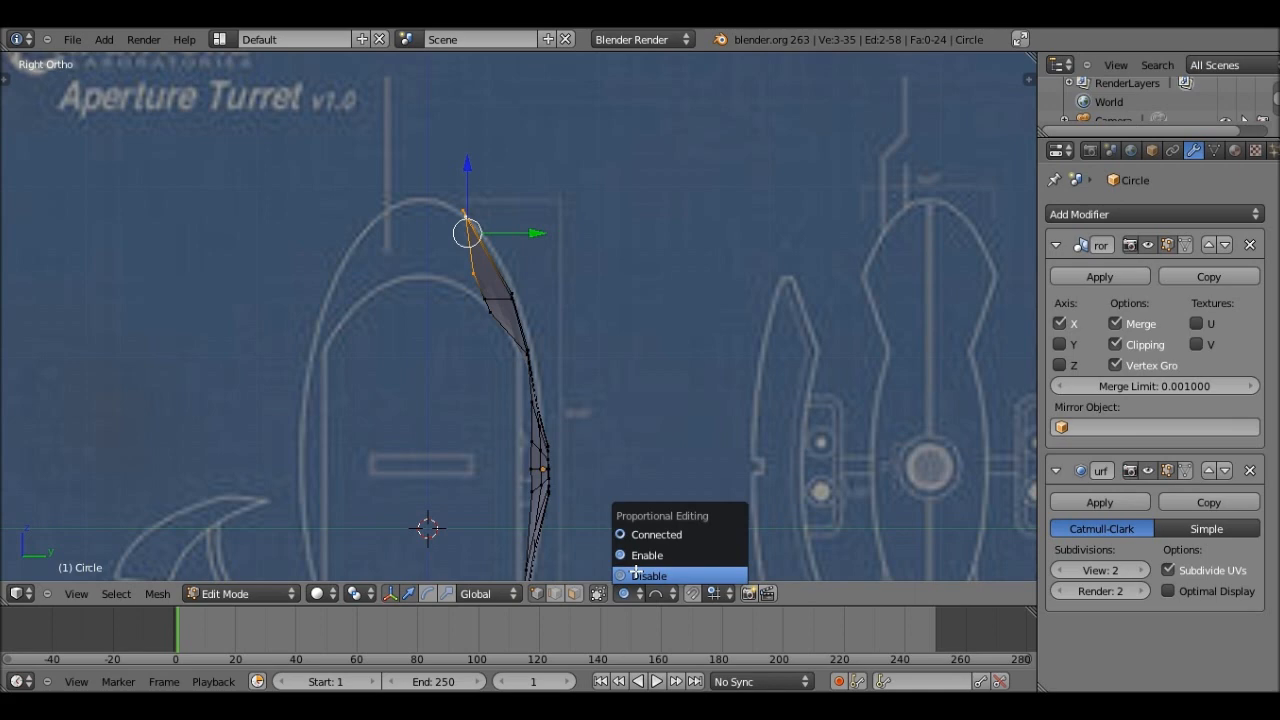
{"action": "left_click", "coordinate": [636, 574]}
{"action": "key", "text": "e"}
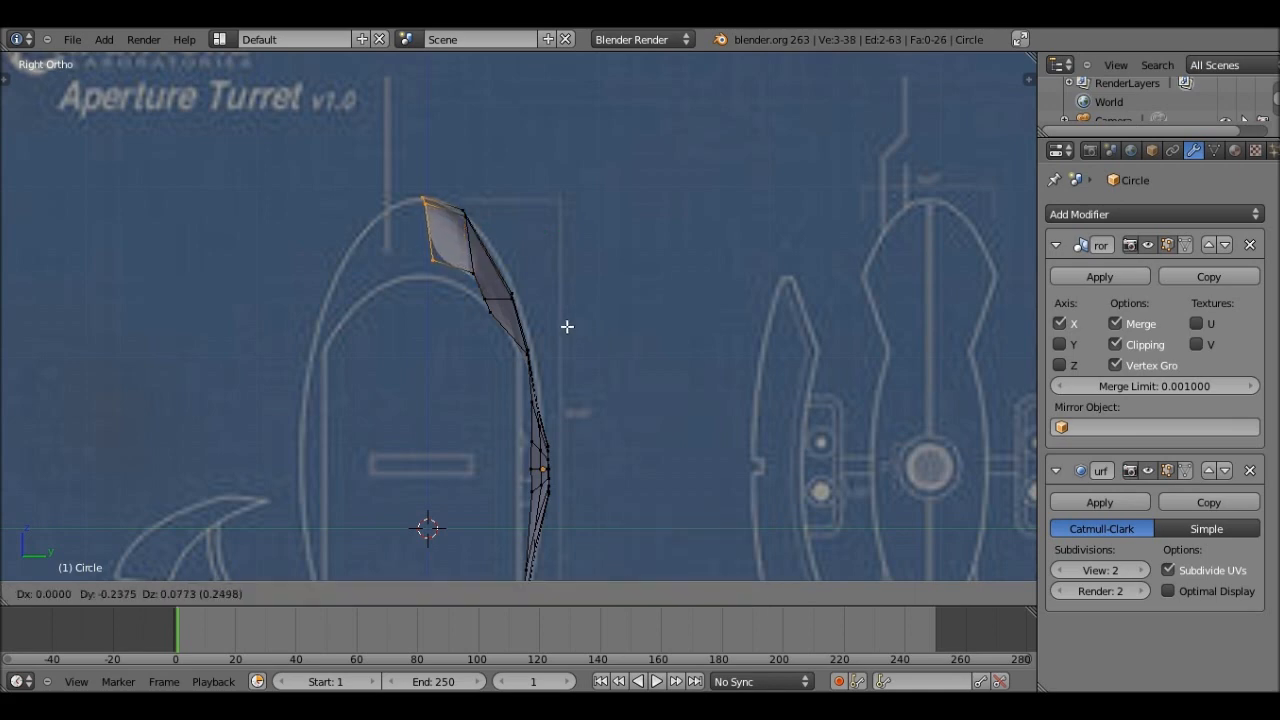
{"action": "left_click", "coordinate": [567, 326]}
{"action": "middle_click_drag", "start_coordinate": [567, 326], "coordinate": [535, 356]}
{"action": "scroll", "coordinate": [535, 356], "scroll_direction": "up", "scroll_amount": 2}
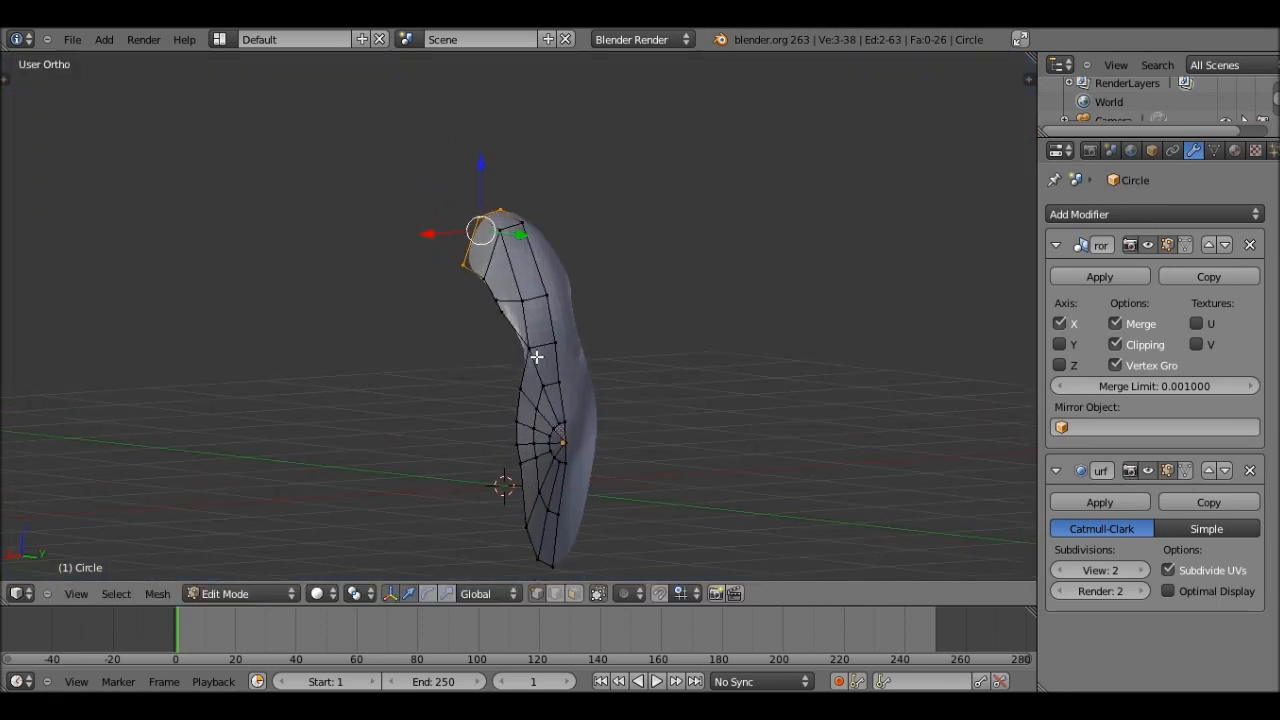
Try duplicating the entire panel mesh and moving the copy -1 along Y in the side view.
{"action": "key", "text": "a"}
{"action": "key", "text": "a"}
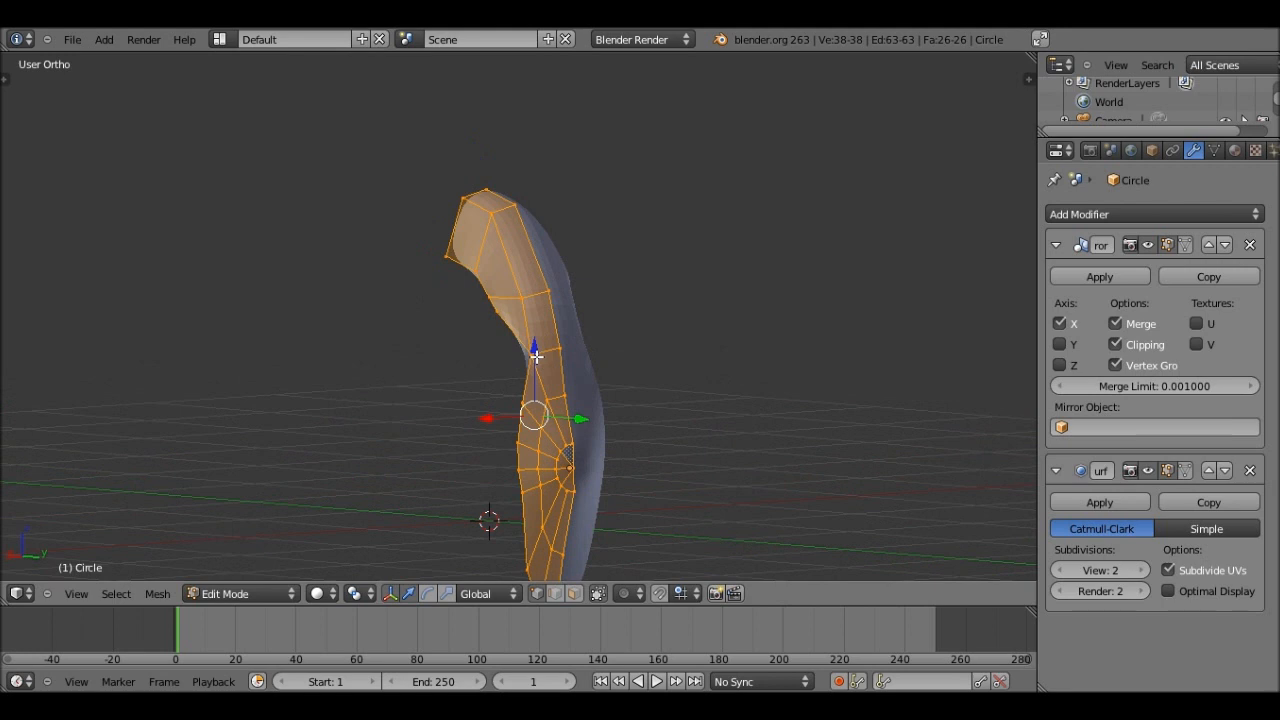
{"action": "key", "text": "KP_3"}
{"action": "scroll", "coordinate": [536, 356], "scroll_direction": "down", "scroll_amount": 2}
{"action": "key", "text": "shift+d"}
{"action": "key", "text": "g"}
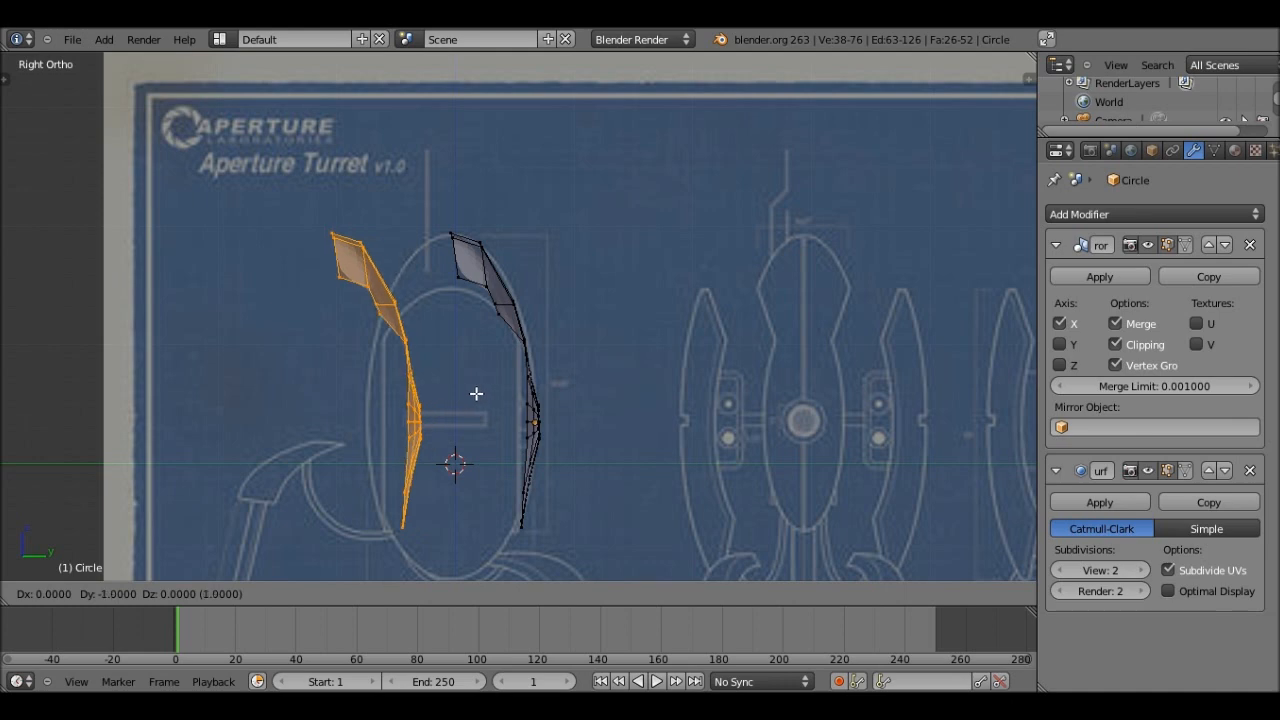
{"action": "left_click", "coordinate": [549, 414]}
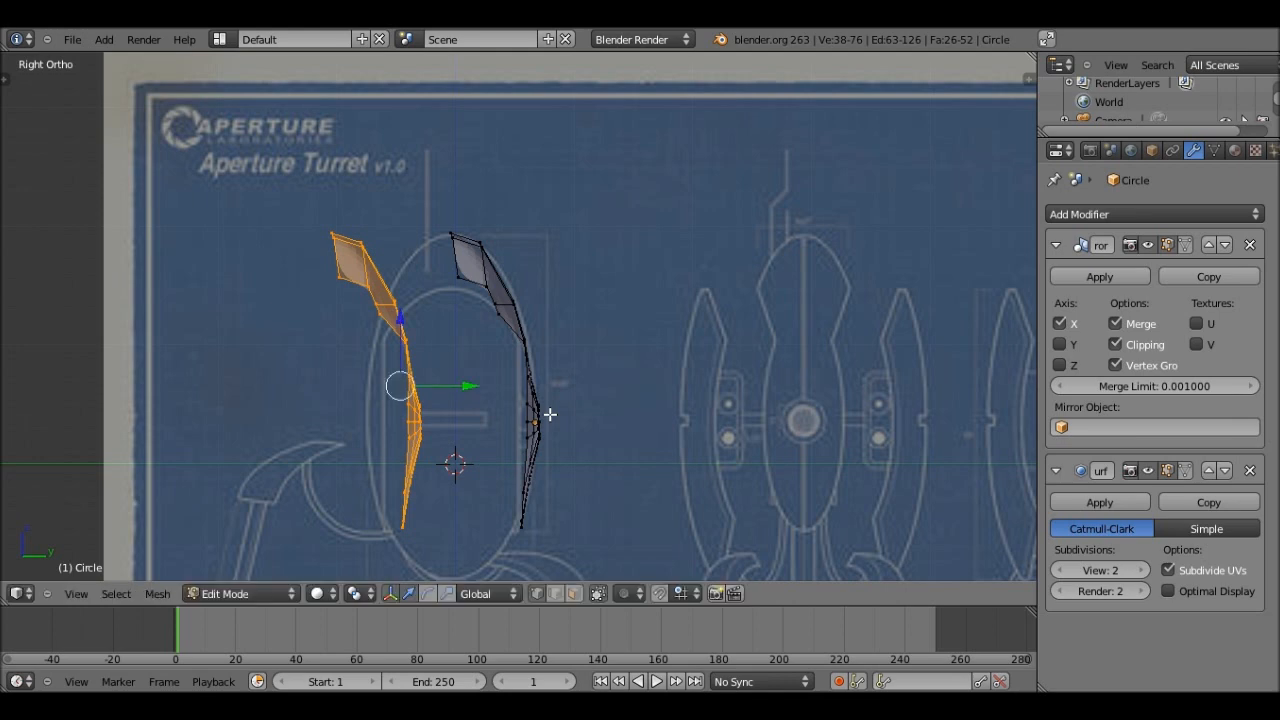
Try to rotate the duplicated panel about the global Z axis and shift it along Y toward the turret's opposite side.
{"action": "key", "text": "r"}
{"action": "key", "text": "z"}
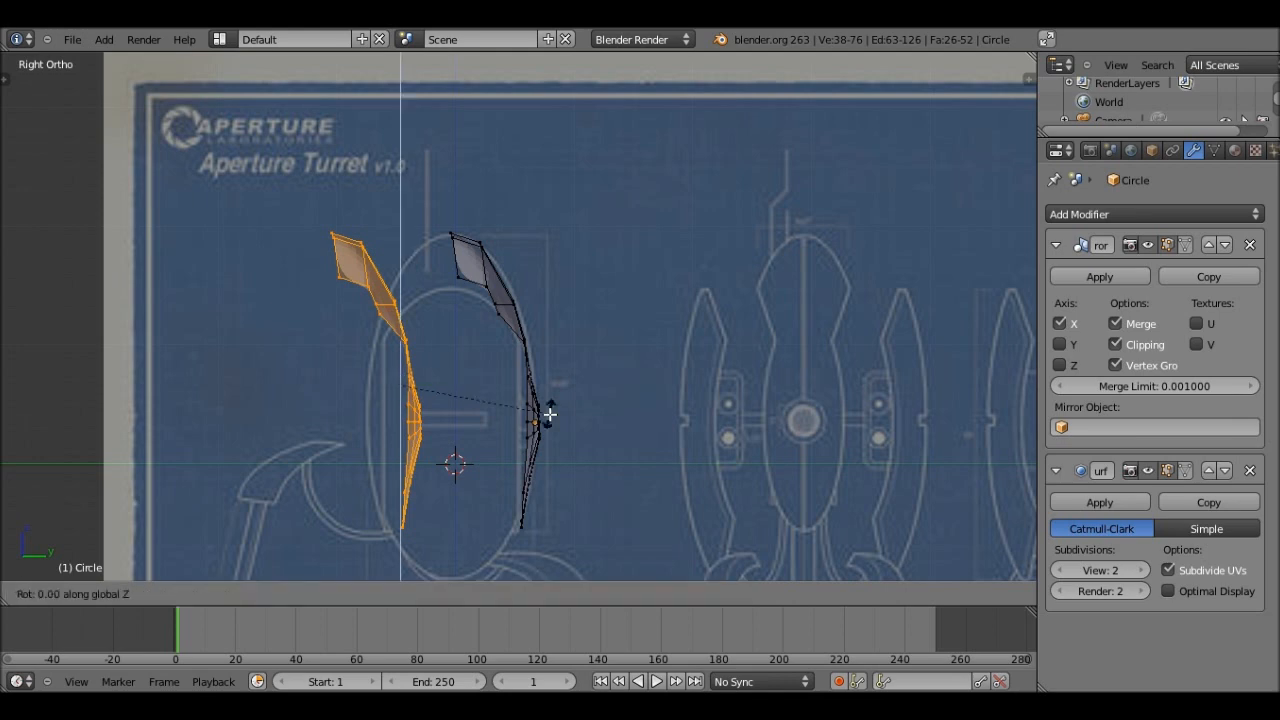
{"action": "type", "text": "0"}
{"action": "key", "text": "Return"}
{"action": "left_click_drag", "start_coordinate": [465, 389], "coordinate": [441, 393]}
{"action": "middle_click_drag", "start_coordinate": [457, 337], "coordinate": [423, 434]}
Undo the duplicate panel along with its move and rotation.
{"action": "key", "text": "ctrl+z"}
{"action": "key", "text": "ctrl+z"}
{"action": "key", "text": "ctrl+z"}
{"action": "key", "text": "ctrl+z"}
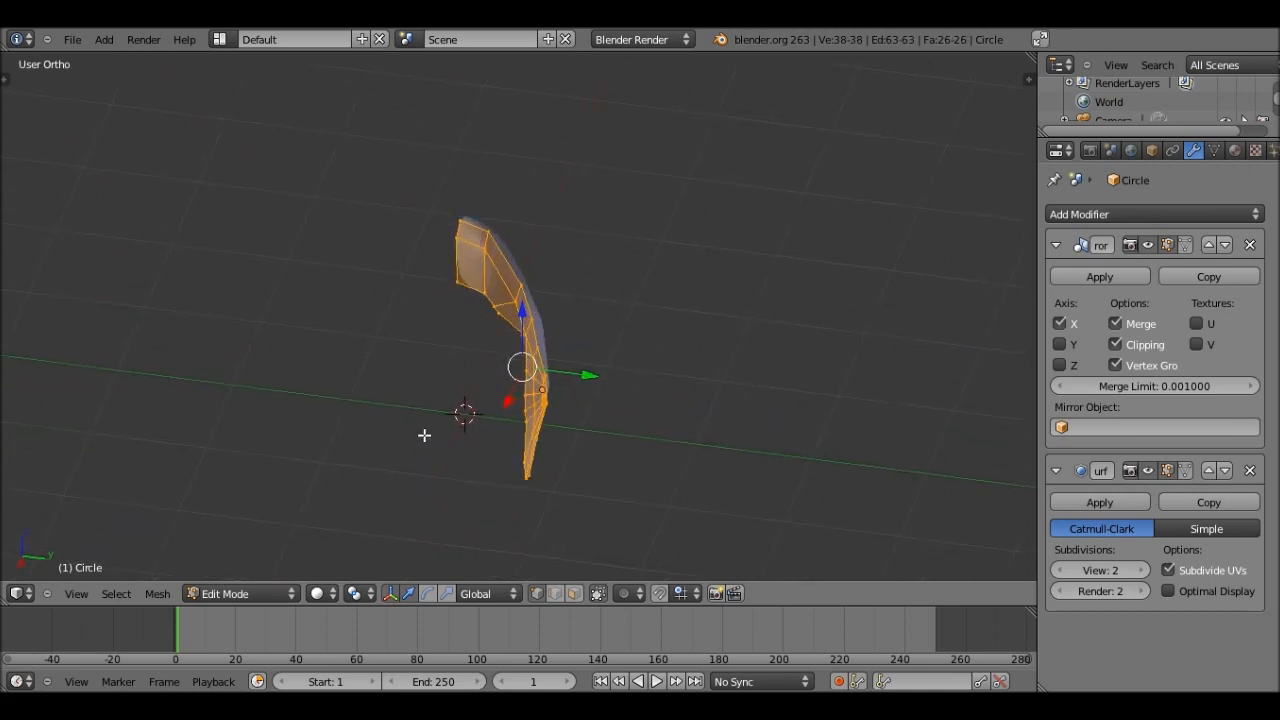
{"action": "key", "text": "g"}
{"action": "key", "text": "x"}
{"action": "left_click", "coordinate": [598, 378]}
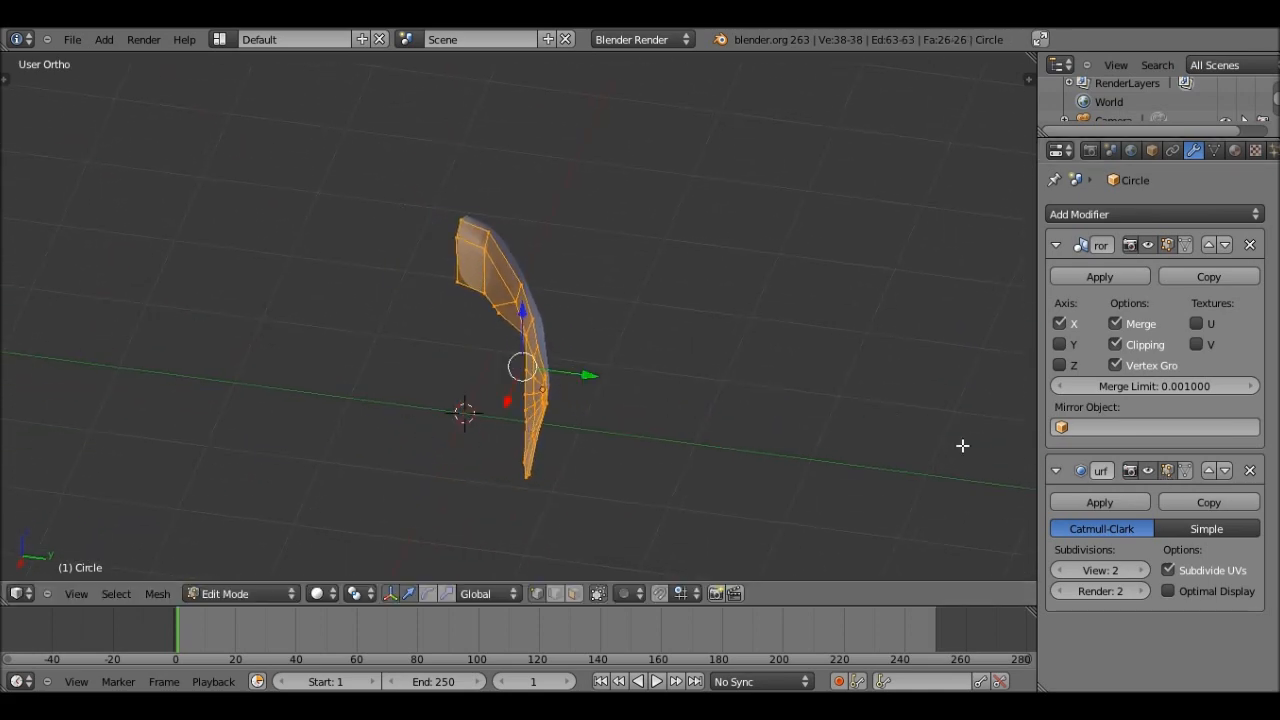
Apply the panel's Mirror modifier in Object Mode and return to mesh editing.
{"action": "key", "text": "Tab"}
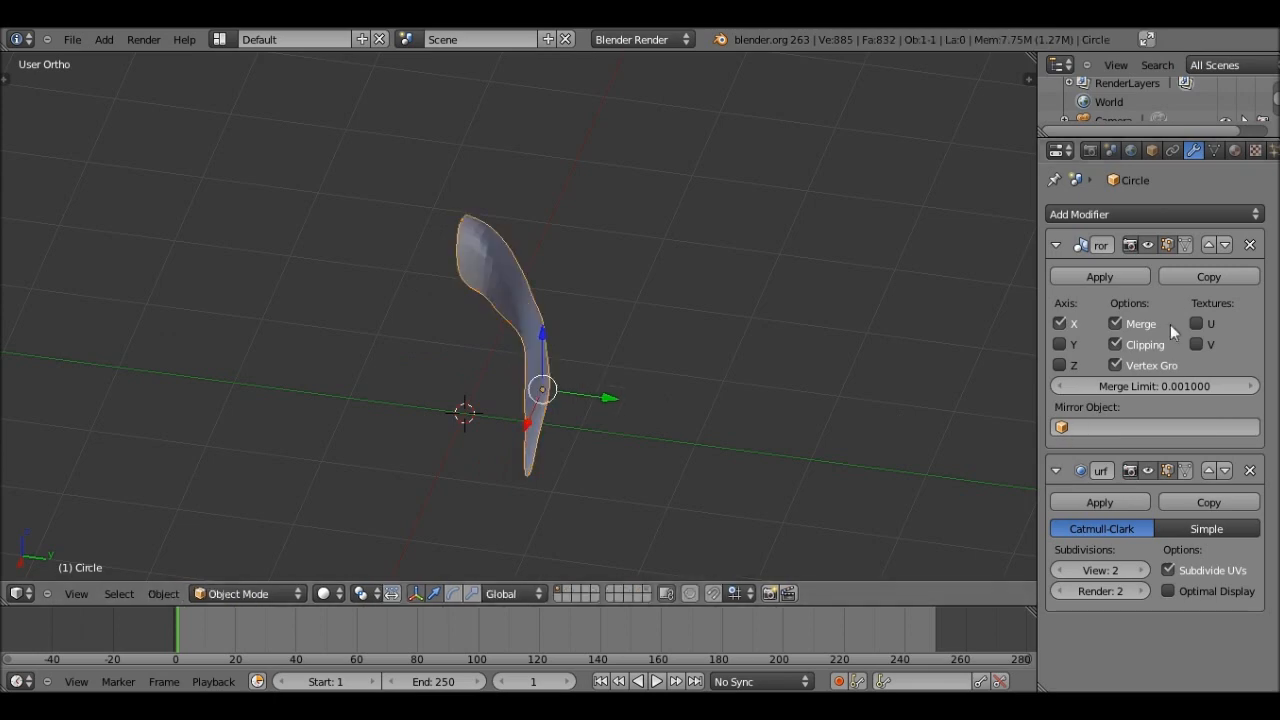
{"action": "left_click", "coordinate": [1100, 276]}
{"action": "key", "text": "Tab"}
Duplicate the entire panel mesh in the side view and place the copy -0.8 along Y.
{"action": "middle_click_drag", "start_coordinate": [777, 383], "coordinate": [792, 344]}
{"action": "key", "text": "KP_3"}
{"action": "key", "text": "shift+d"}
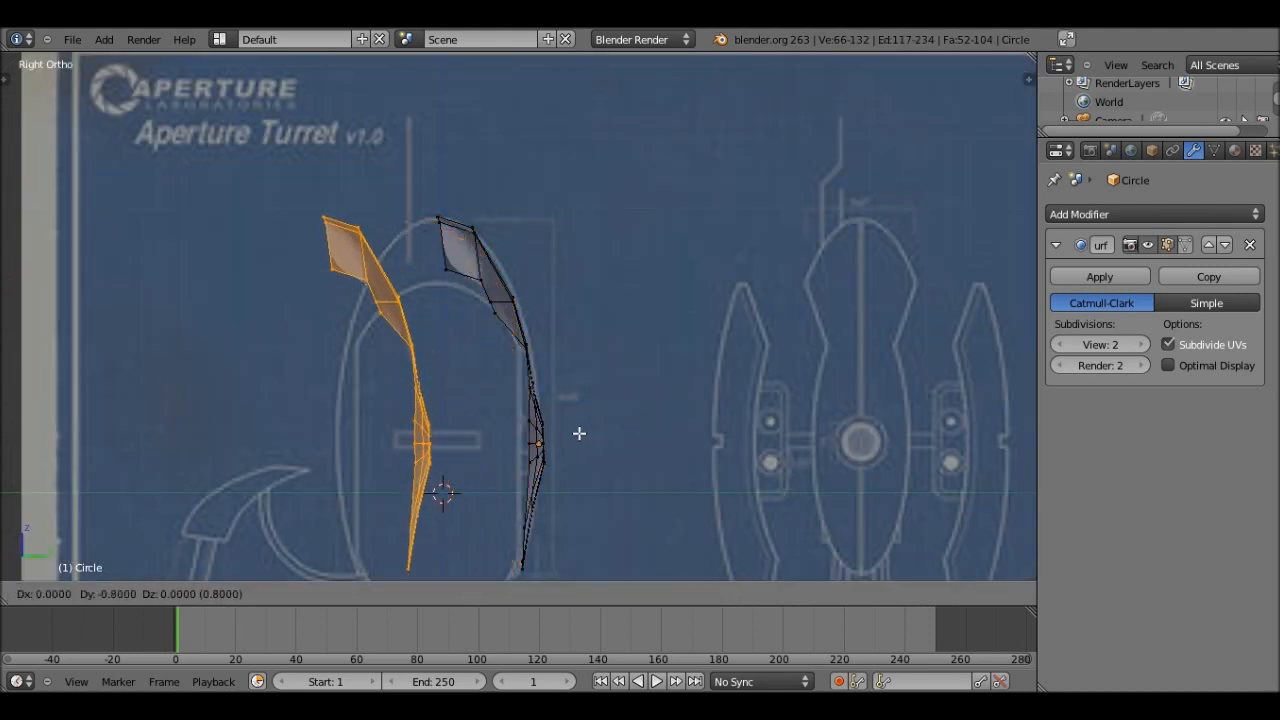
{"action": "left_click", "coordinate": [579, 433]}
Rotate the duplicated panel 180 degrees about the global Z axis and shift it along Y to the turret's opposite side.
{"action": "key", "text": "r"}
{"action": "key", "text": "z"}
{"action": "key", "text": "1"}
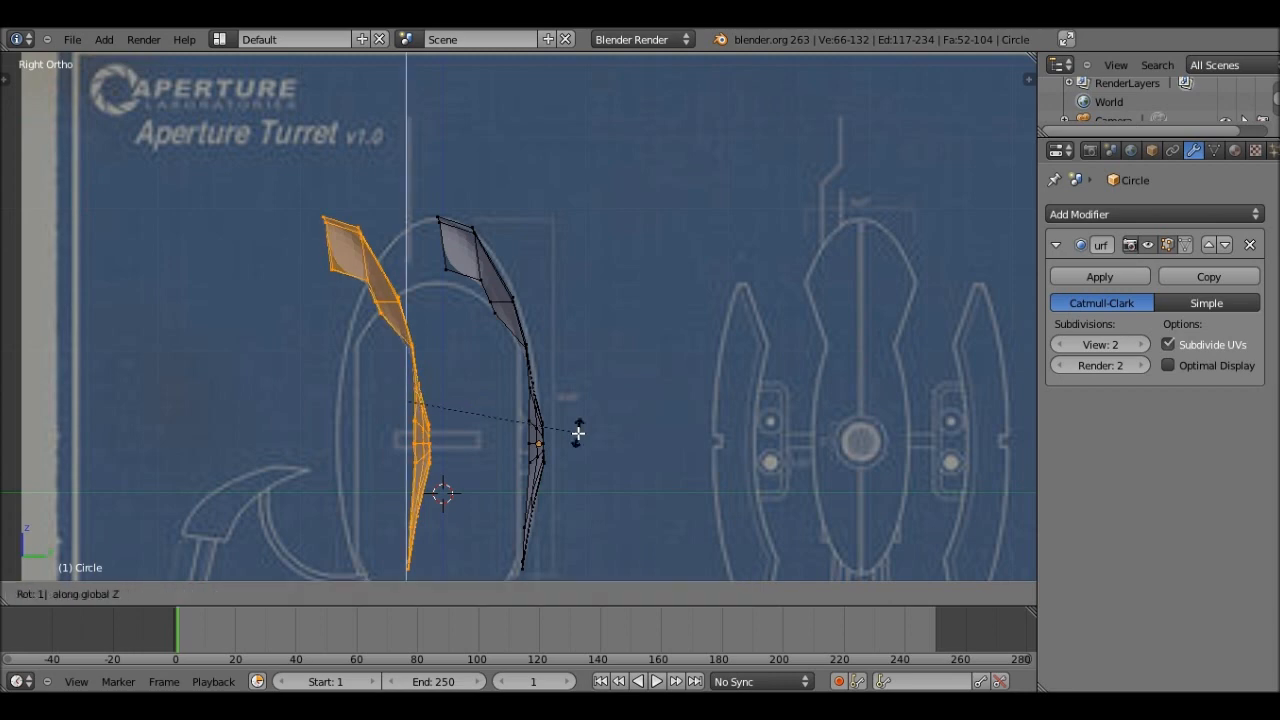
{"action": "key", "text": "8"}
{"action": "key", "text": "0"}
{"action": "key", "text": "Return"}
{"action": "left_click_drag", "start_coordinate": [462, 407], "coordinate": [411, 413]}
Select the facing crown-edge vertices of both halves and scale the middle pair apart along Y in the top view.
{"action": "middle_click_drag", "start_coordinate": [411, 413], "coordinate": [413, 500]}
{"action": "right_click", "coordinate": [434, 243]}
{"action": "right_click", "coordinate": [441, 216], "text": "shift"}
{"action": "right_click", "coordinate": [446, 195], "text": "shift"}
{"action": "right_click", "coordinate": [456, 197], "text": "shift"}
{"action": "right_click", "coordinate": [449, 219], "text": "shift"}
{"action": "right_click", "coordinate": [445, 246], "text": "shift"}
{"action": "key", "text": "KP_7"}
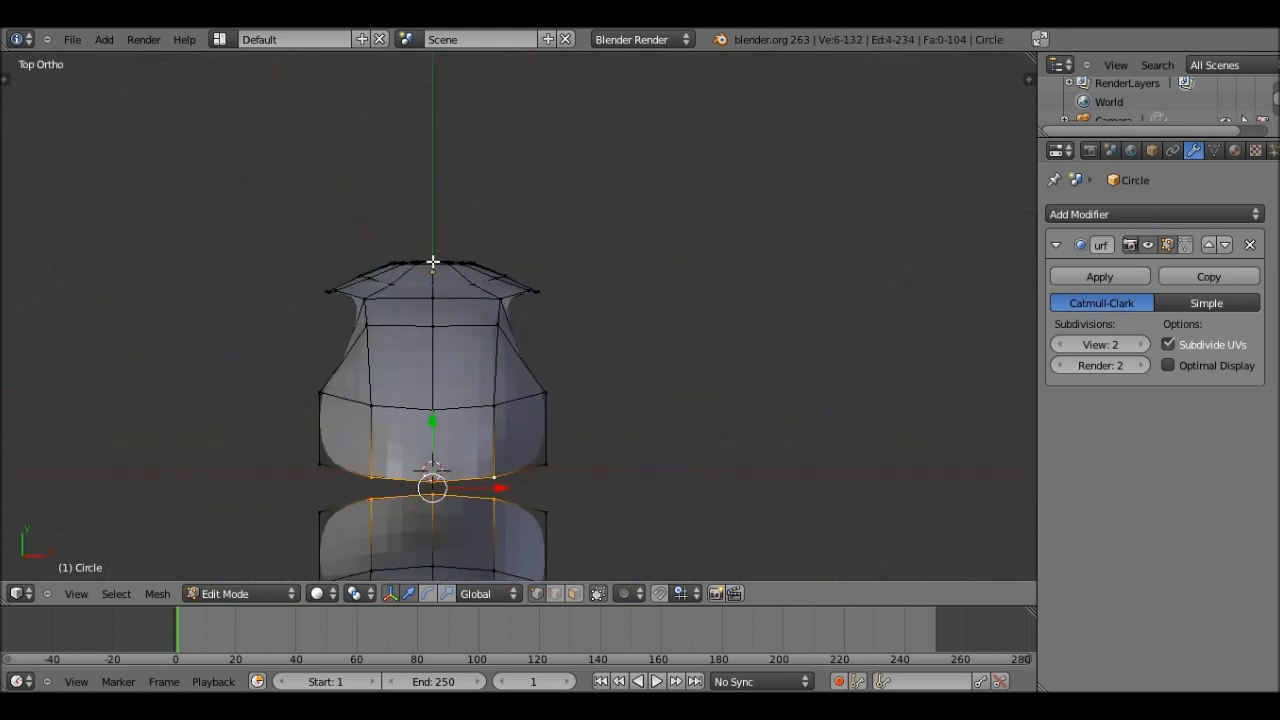
{"action": "key", "text": "KP_Decimal"}
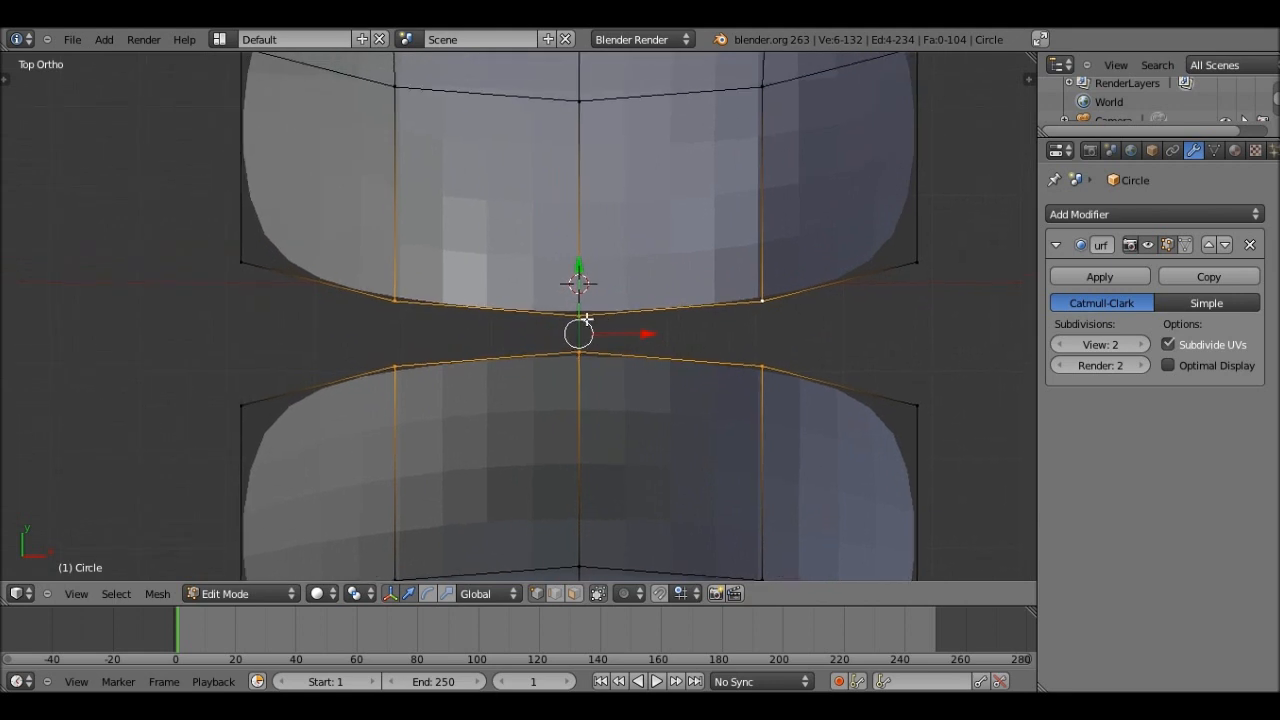
{"action": "key", "text": "s"}
{"action": "key", "text": "Escape"}
{"action": "key", "text": "s"}
{"action": "key", "text": "y"}
{"action": "left_click", "coordinate": [692, 573]}
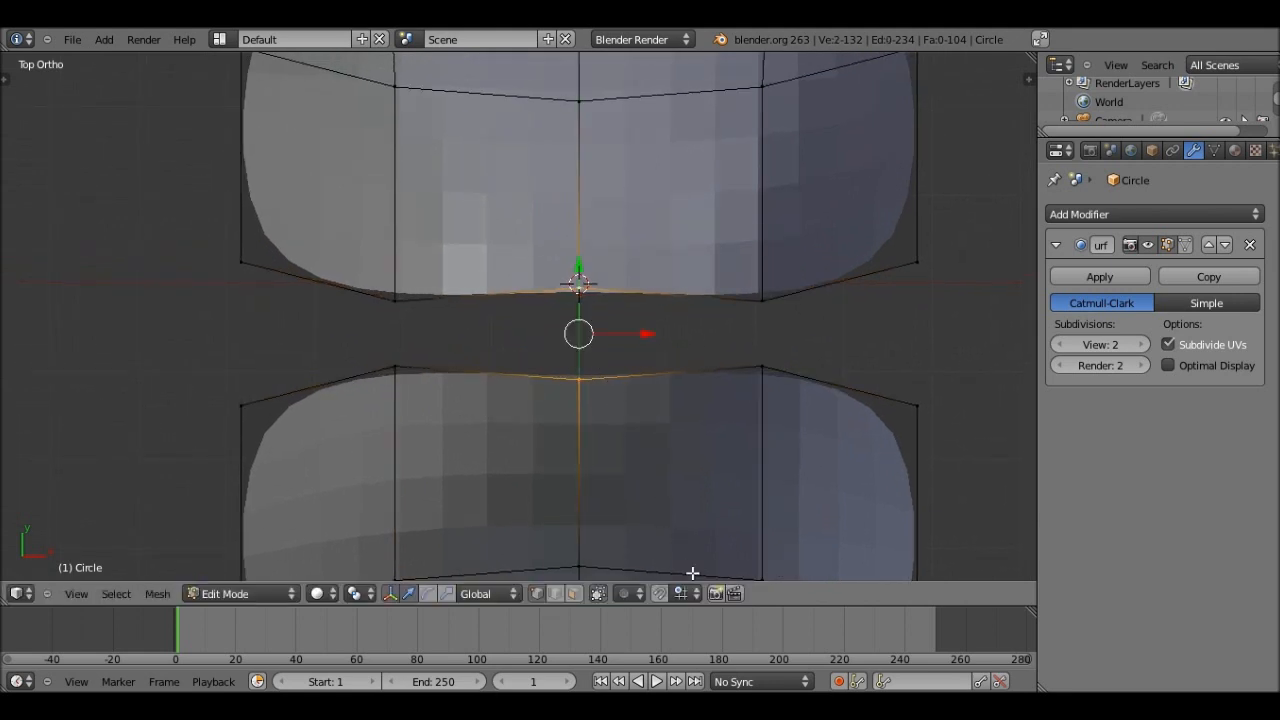
Move the -X side inner vertices of both facing crown edges away from the gap along Y.
{"action": "right_click", "coordinate": [394, 366]}
{"action": "key", "text": "g"}
{"action": "key", "text": "y"}
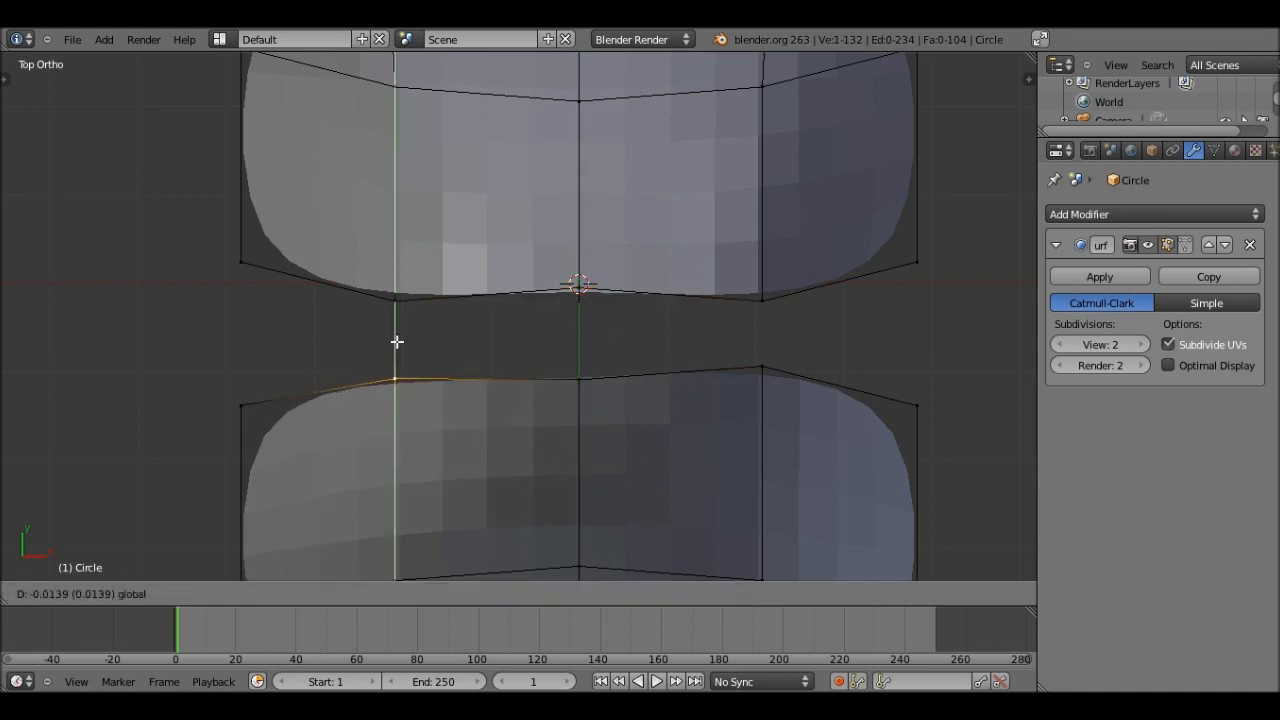
{"action": "left_click", "coordinate": [398, 301]}
{"action": "right_click", "coordinate": [398, 299]}
{"action": "key", "text": "g"}
{"action": "key", "text": "y"}
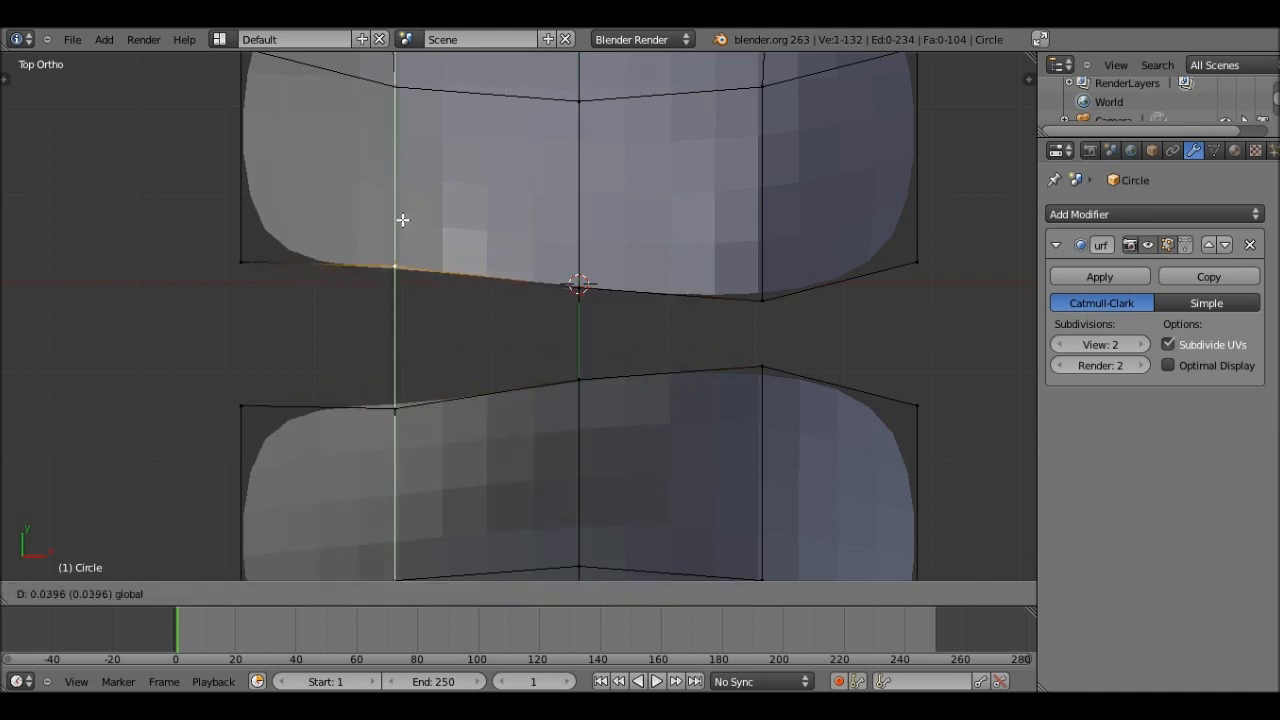
{"action": "left_click", "coordinate": [782, 291]}
Move the +X side inner vertices of both facing crown edges away from the gap along Y.
{"action": "right_click", "coordinate": [780, 293]}
{"action": "key", "text": "g"}
{"action": "key", "text": "y"}
{"action": "left_click", "coordinate": [766, 212]}
{"action": "right_click", "coordinate": [756, 366]}
{"action": "key", "text": "g"}
{"action": "key", "text": "y"}
{"action": "left_click", "coordinate": [771, 366]}
Adjust the centre vertices of both facing crown edges along Y to line them up with their neighbours.
{"action": "right_click", "coordinate": [585, 374]}
{"action": "key", "text": "g"}
{"action": "key", "text": "y"}
{"action": "left_click", "coordinate": [568, 392]}
{"action": "left_click", "coordinate": [568, 392]}
{"action": "key", "text": "g"}
{"action": "key", "text": "y"}
{"action": "left_click", "coordinate": [580, 346]}
{"action": "right_click", "coordinate": [578, 250]}
{"action": "key", "text": "g"}
{"action": "key", "text": "y"}
{"action": "left_click", "coordinate": [580, 162]}
Try filling a face from four outer crown-edge vertices across the gap between the two halves, and undo it.
{"action": "middle_click_drag", "start_coordinate": [634, 389], "coordinate": [532, 297]}
{"action": "scroll", "coordinate": [483, 297], "scroll_direction": "up", "scroll_amount": 4}
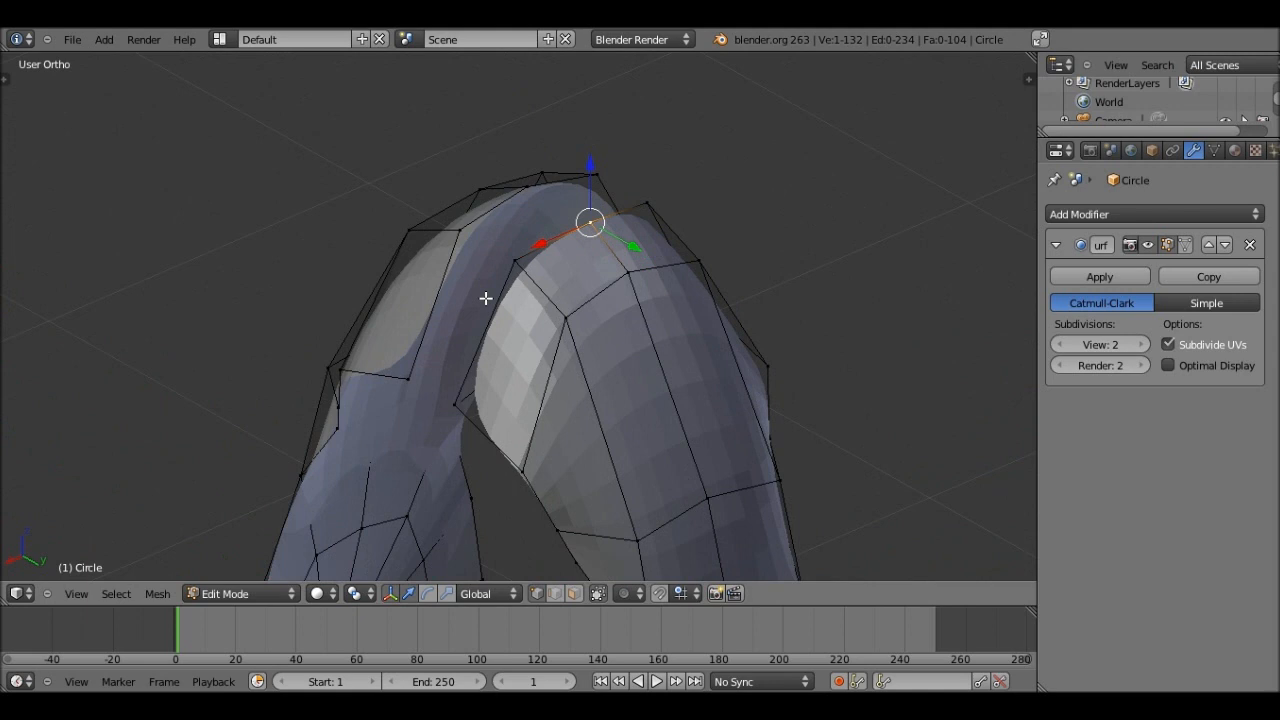
{"action": "scroll", "coordinate": [486, 298], "scroll_direction": "up", "scroll_amount": 2}
{"action": "right_click", "coordinate": [366, 399]}
{"action": "right_click", "coordinate": [425, 191], "text": "shift"}
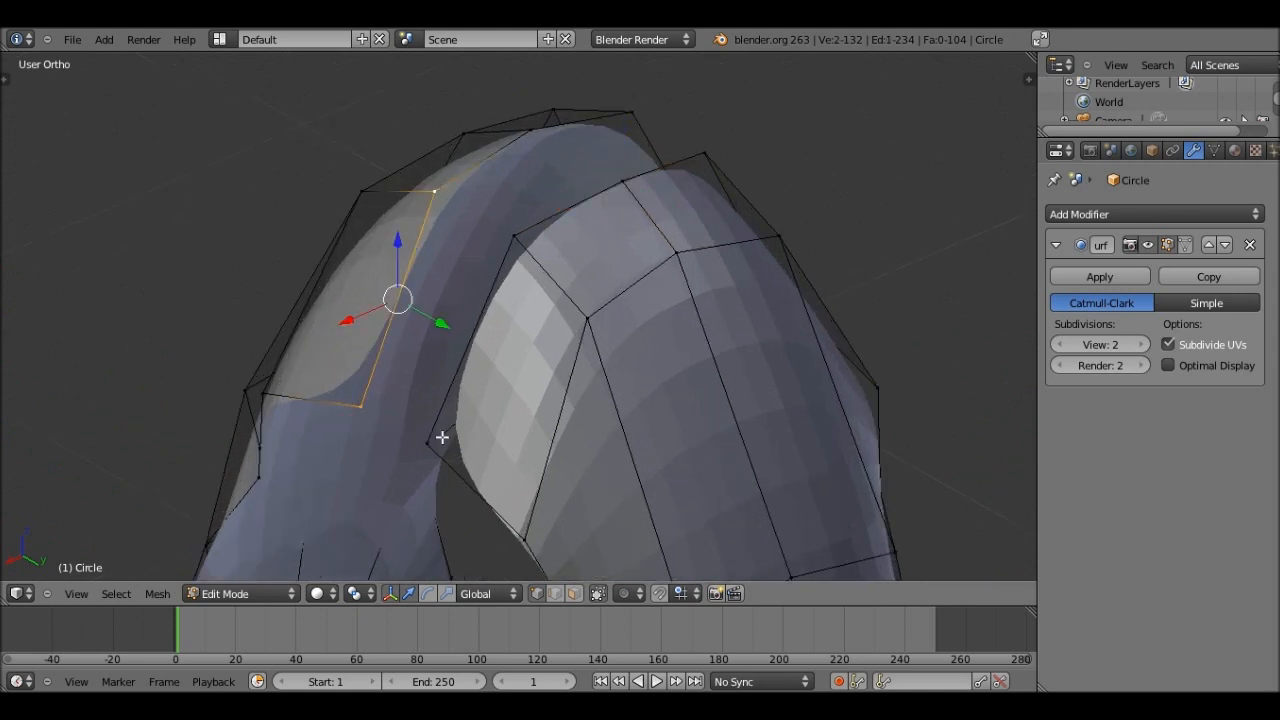
{"action": "right_click", "coordinate": [514, 236], "text": "shift"}
{"action": "right_click", "coordinate": [427, 443], "text": "shift"}
{"action": "key", "text": "f"}
{"action": "scroll", "coordinate": [406, 343], "scroll_direction": "down", "scroll_amount": 3}
{"action": "scroll", "coordinate": [529, 444], "scroll_direction": "down", "scroll_amount": 2}
{"action": "scroll", "coordinate": [527, 443], "scroll_direction": "up", "scroll_amount": 1}
{"action": "scroll", "coordinate": [495, 440], "scroll_direction": "up", "scroll_amount": 1}
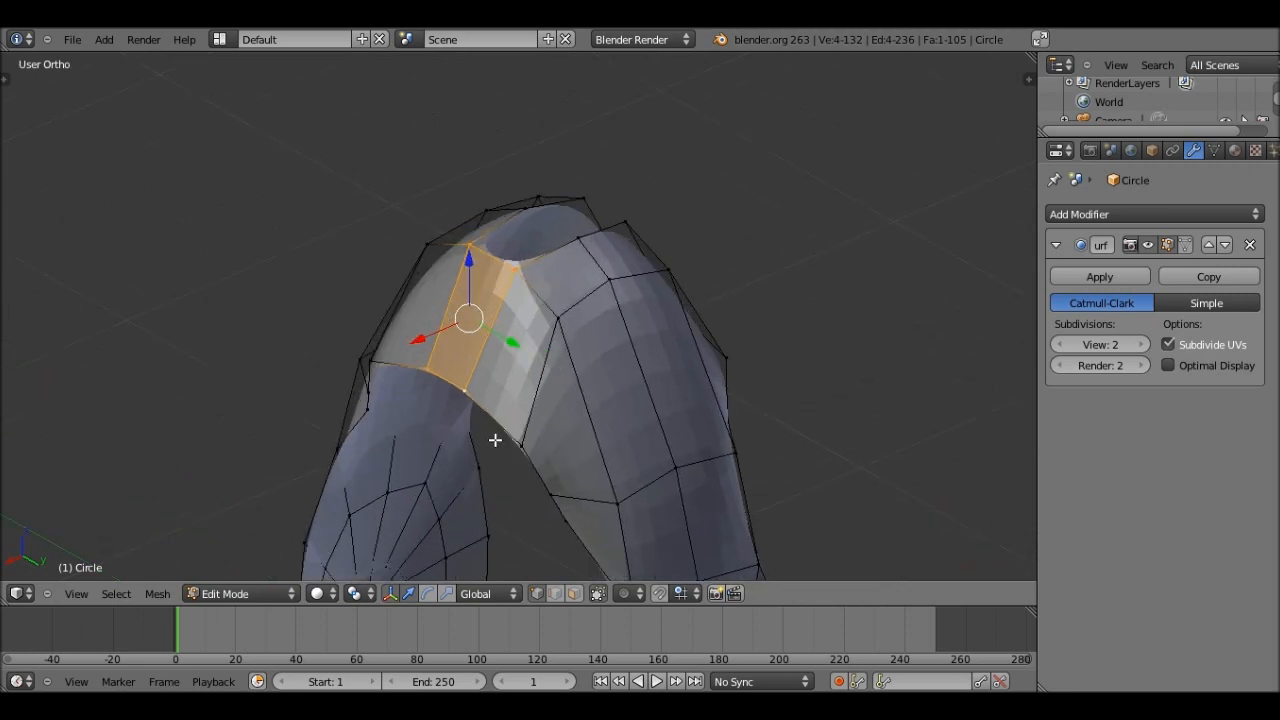
{"action": "middle_click_drag", "start_coordinate": [495, 440], "coordinate": [361, 313]}
{"action": "key", "text": "ctrl+z"}
Complete the ten-vertex selection along both facing crown edges and join them with Bridge Two Edge Loops.
{"action": "right_click", "coordinate": [364, 253], "text": "shift"}
{"action": "right_click", "coordinate": [457, 255], "text": "shift"}
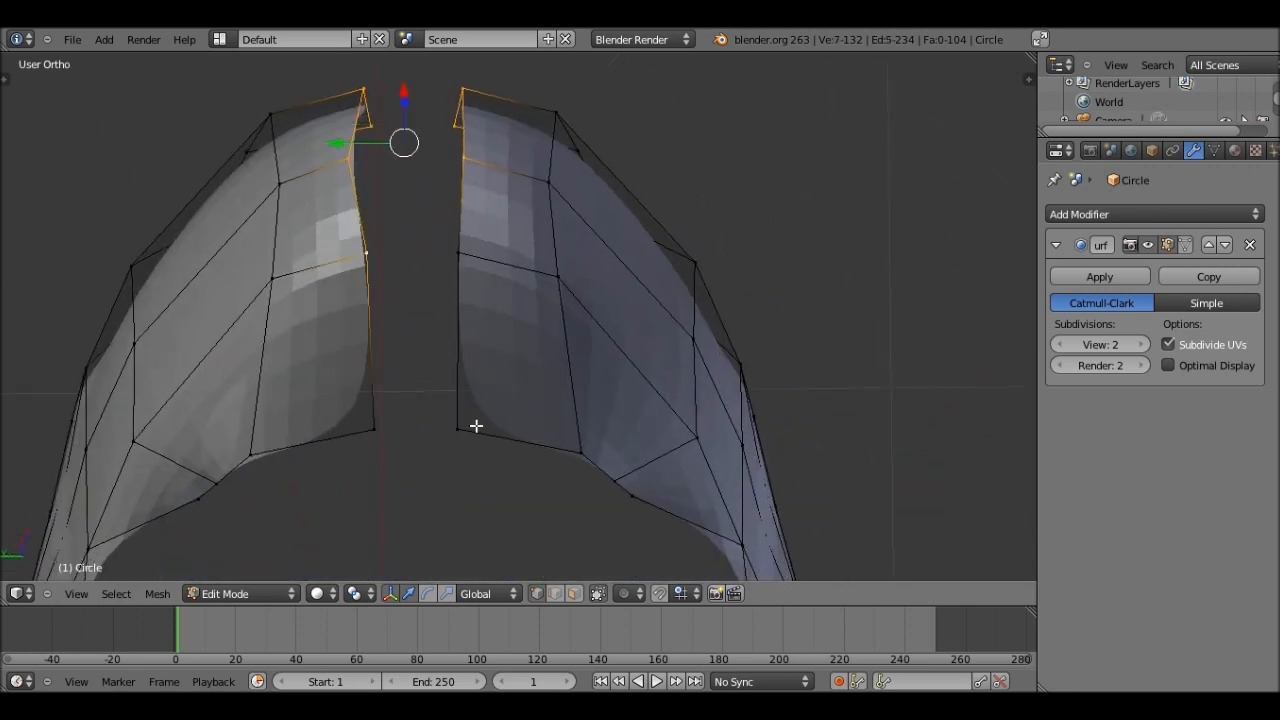
{"action": "right_click", "coordinate": [375, 429], "text": "shift"}
{"action": "right_click", "coordinate": [457, 429], "text": "shift"}
{"action": "key", "text": "w"}
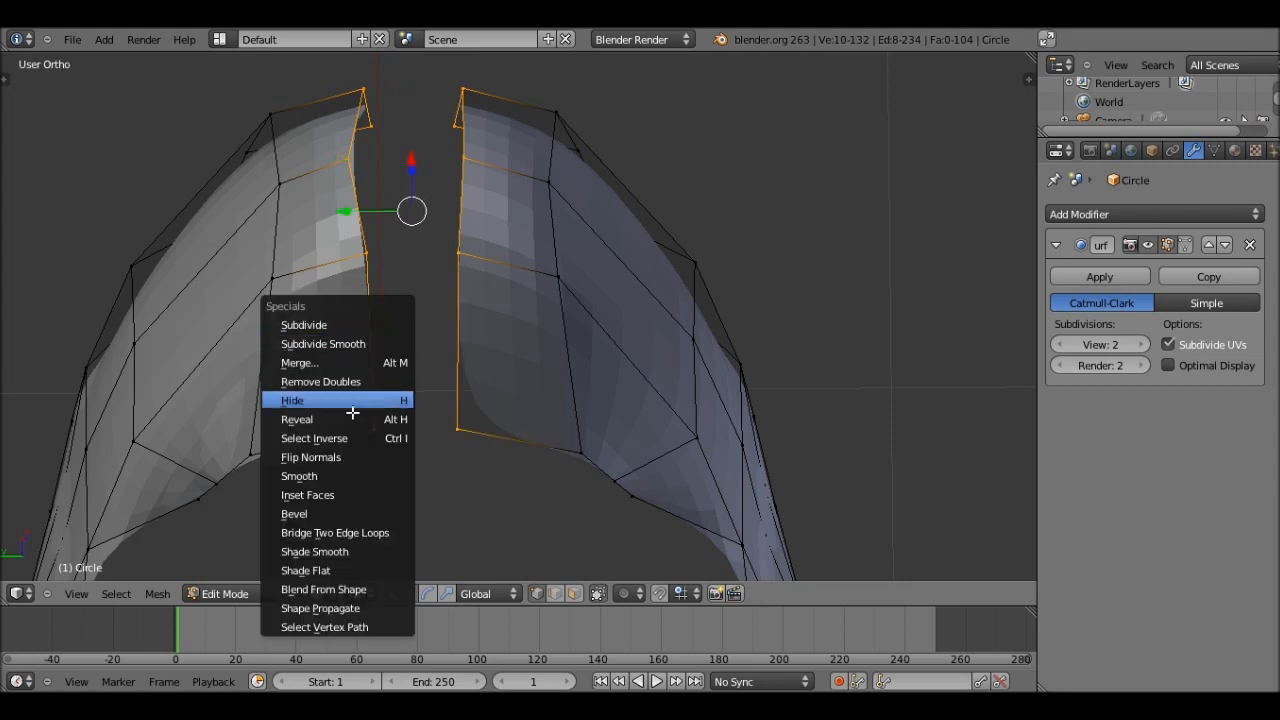
{"action": "left_click", "coordinate": [370, 532]}
Examine the bridged head in Object Mode from several angles and against the side-view blueprint.
{"action": "middle_click_drag", "start_coordinate": [370, 532], "coordinate": [736, 269]}
{"action": "scroll", "coordinate": [736, 269], "scroll_direction": "down", "scroll_amount": 4}
{"action": "mouse_move", "coordinate": [706, 418]}
{"action": "middle_mouse_down"}
{"action": "mouse_move", "coordinate": [383, 489]}
{"action": "mouse_move", "coordinate": [667, 455]}
{"action": "mouse_move", "coordinate": [802, 421]}
{"action": "mouse_move", "coordinate": [733, 400]}
{"action": "mouse_move", "coordinate": [549, 514]}
{"action": "mouse_move", "coordinate": [486, 520]}
{"action": "mouse_move", "coordinate": [392, 498]}
{"action": "mouse_move", "coordinate": [442, 415]}
{"action": "mouse_move", "coordinate": [766, 475]}
{"action": "mouse_move", "coordinate": [649, 419]}
{"action": "middle_mouse_up"}
{"action": "key", "text": "Tab"}
{"action": "scroll", "coordinate": [454, 458], "scroll_direction": "down", "scroll_amount": 3}
{"action": "key", "text": "KP_3"}
{"action": "scroll", "coordinate": [689, 404], "scroll_direction": "up", "scroll_amount": 2}
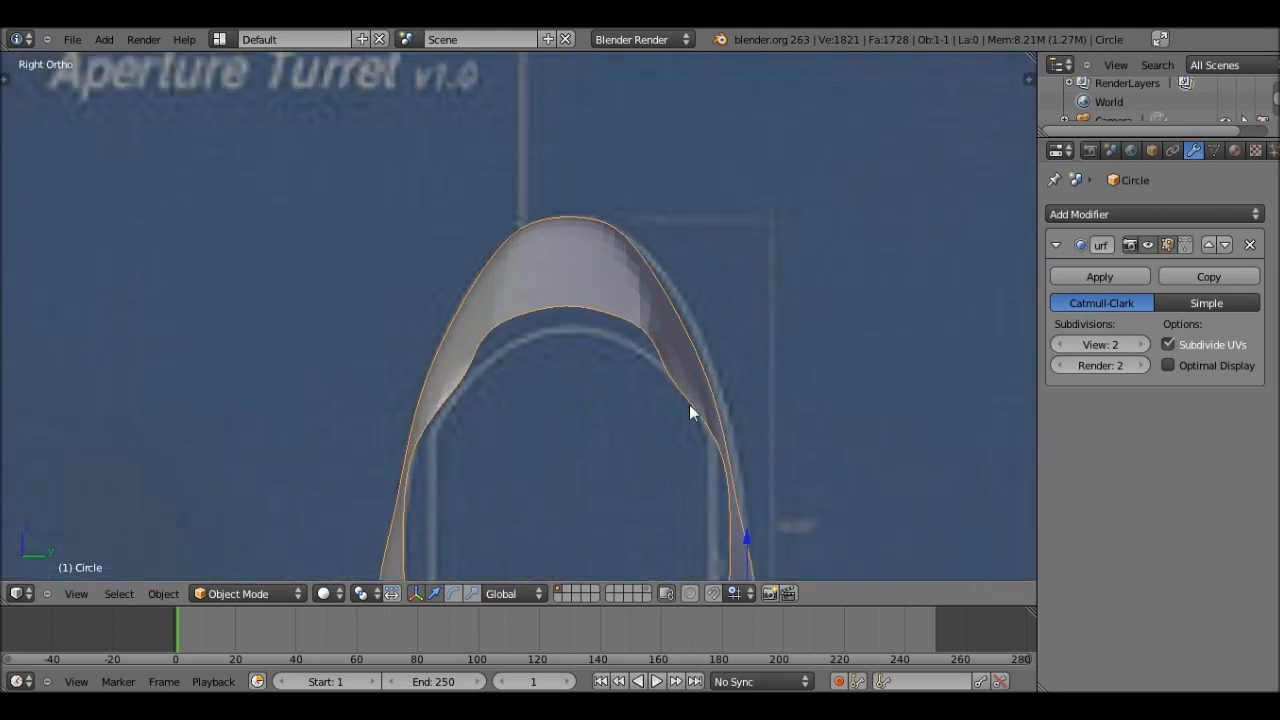
{"action": "scroll", "coordinate": [689, 404], "scroll_direction": "up", "scroll_amount": 2}
{"action": "middle_click_drag", "start_coordinate": [576, 396], "coordinate": [563, 423]}
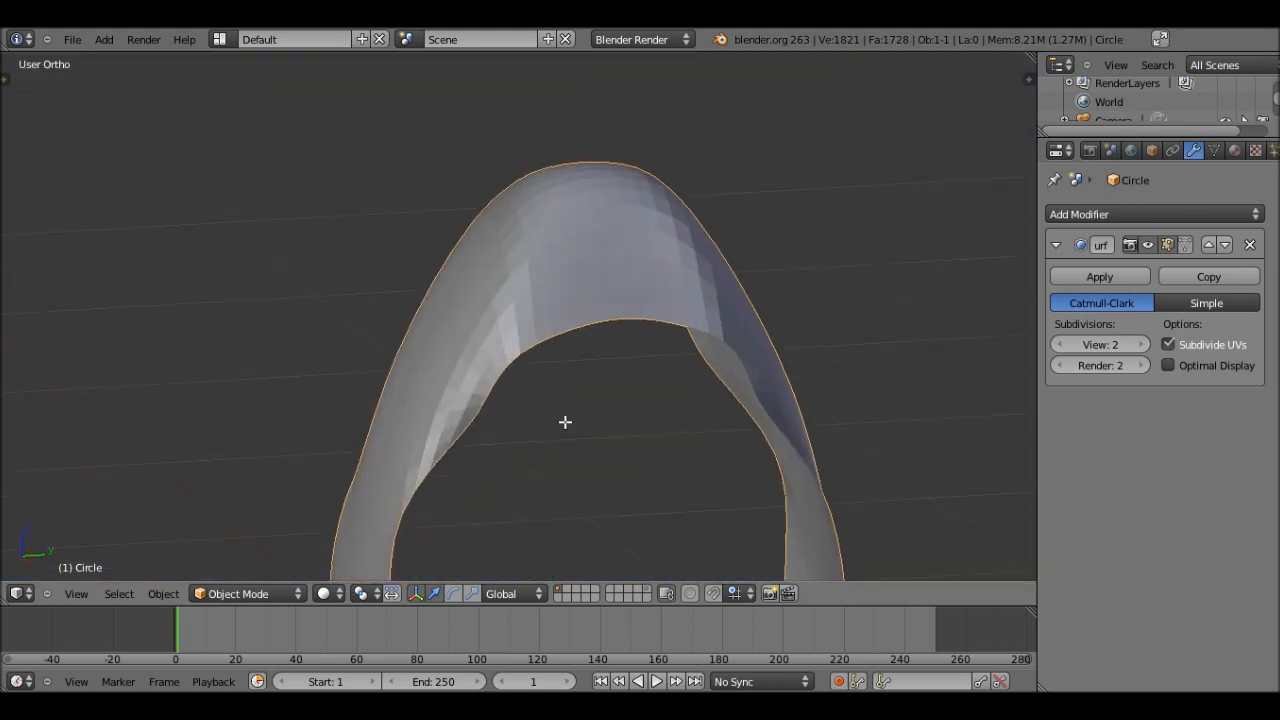
Lower the four vertices along the bridge's lower side edge along Z to the blueprint's inner arch.
{"action": "key", "text": "Tab"}
{"action": "right_click", "coordinate": [735, 337], "text": "ctrl"}
{"action": "key", "text": "KP_3"}
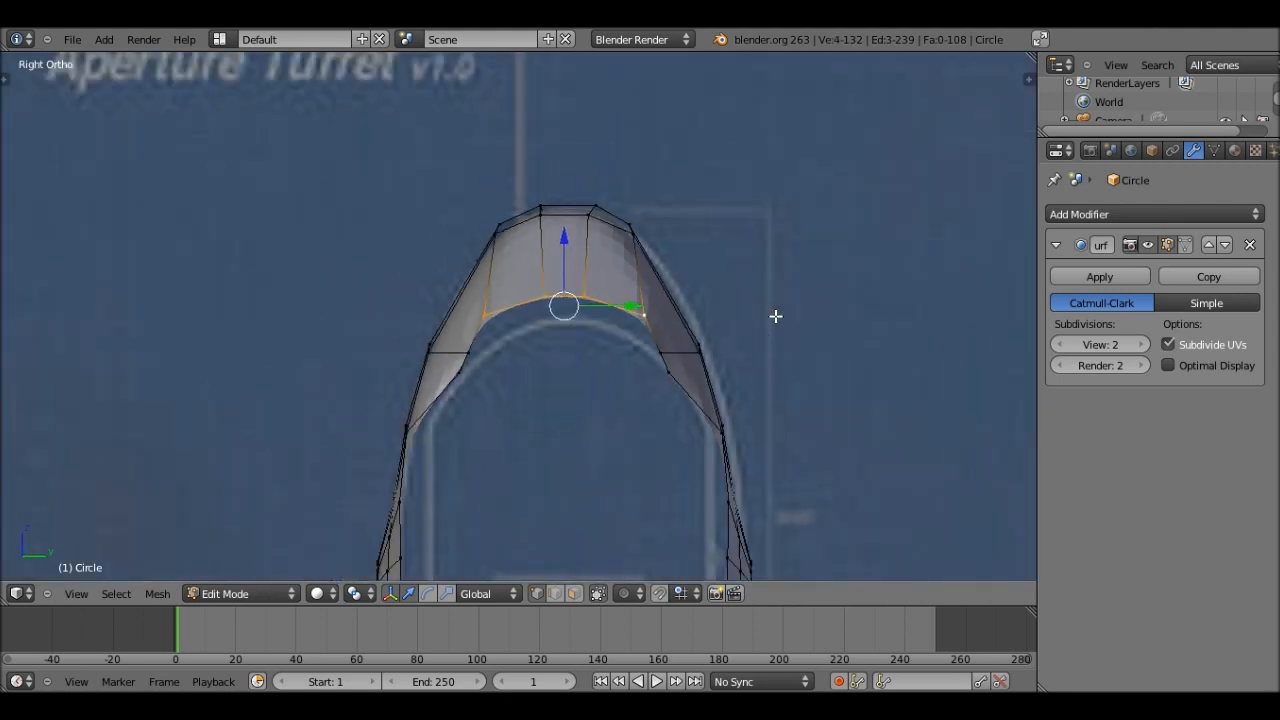
{"action": "scroll", "coordinate": [775, 316], "scroll_direction": "down", "scroll_amount": 2}
{"action": "key", "text": "g"}
{"action": "key", "text": "z"}
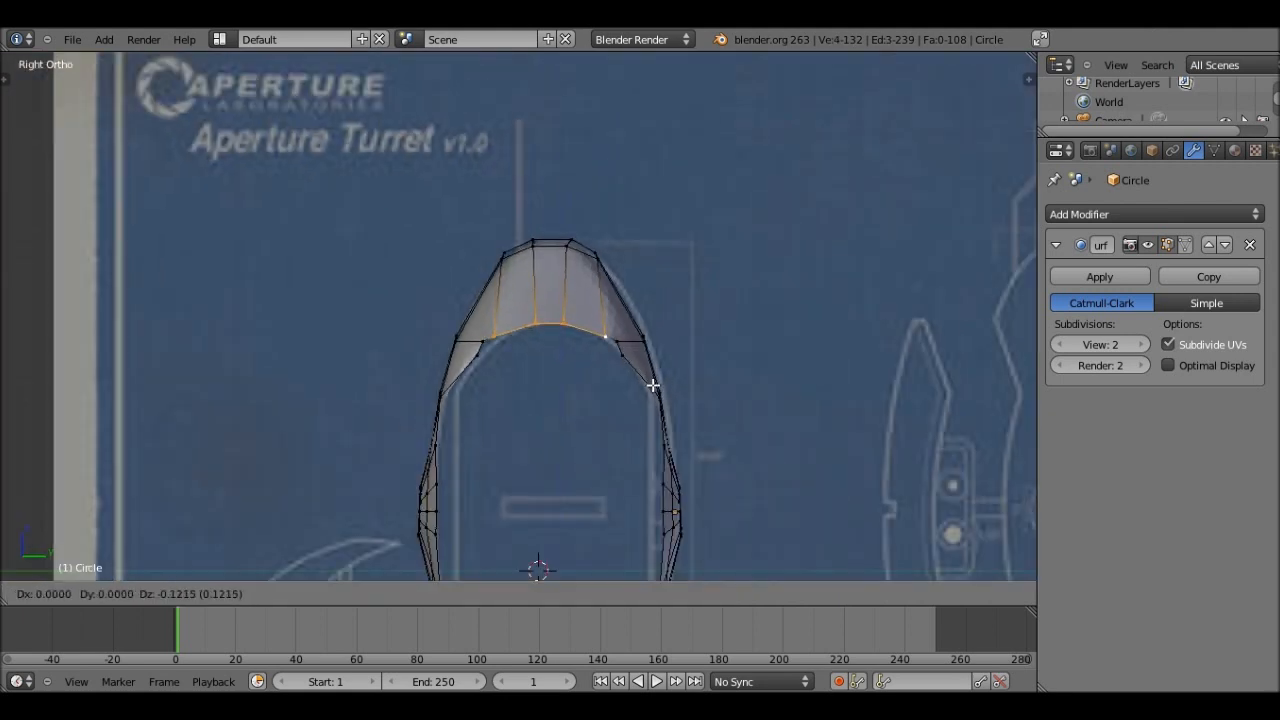
{"action": "left_click", "coordinate": [486, 340]}
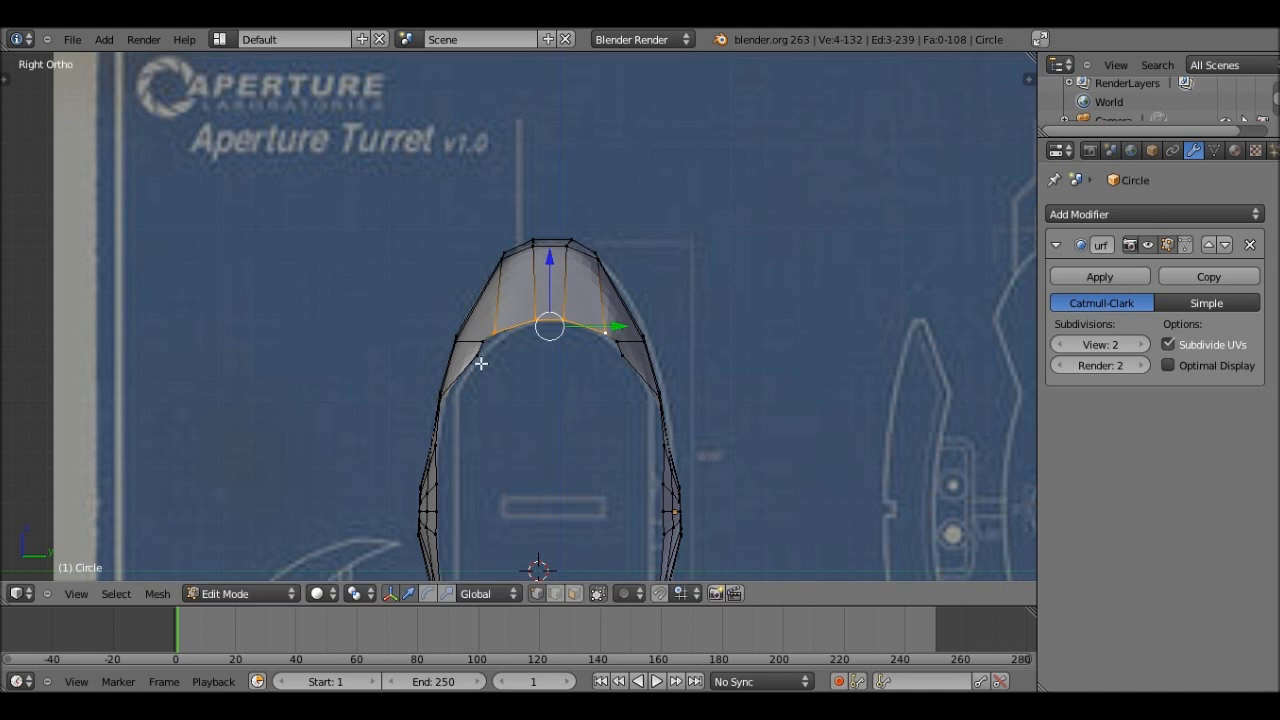
Move the vertex pairs beside the arch on both sides onto the blueprint's inner outline, slightly rotating the +Y pair.
{"action": "right_click", "coordinate": [479, 362]}
{"action": "key", "text": "g"}
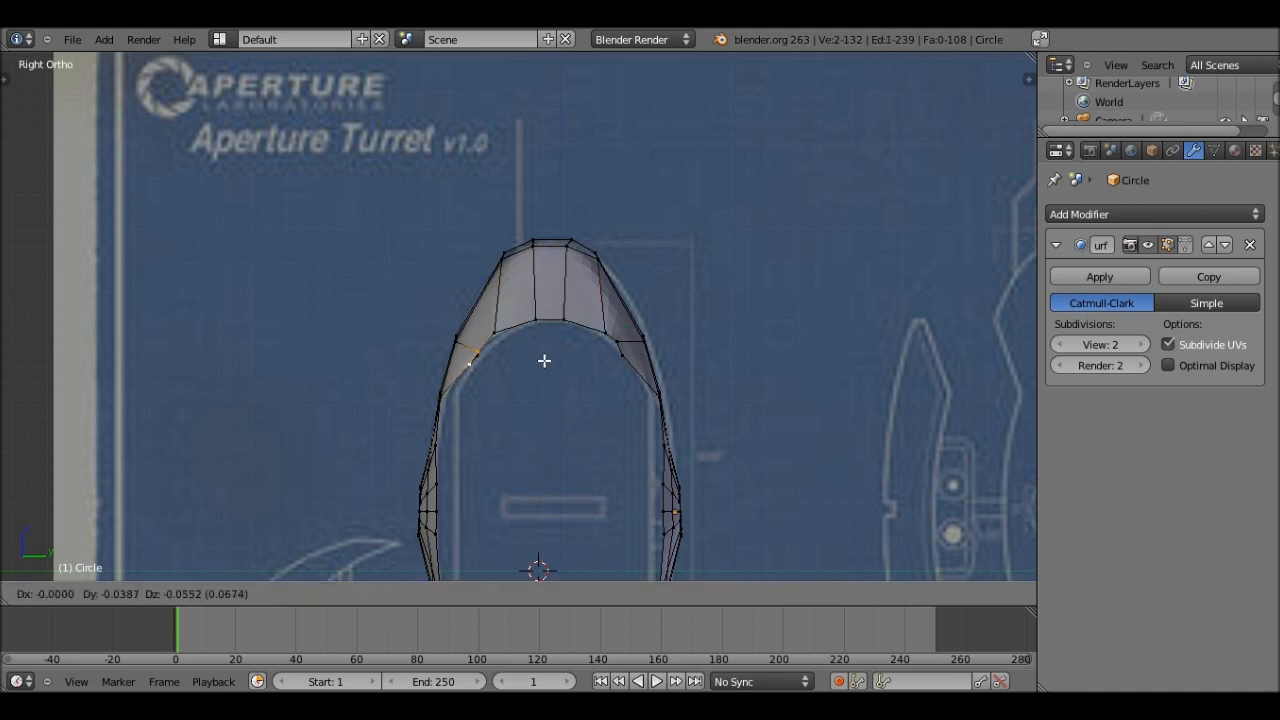
{"action": "left_click", "coordinate": [619, 342]}
{"action": "right_click", "coordinate": [626, 361]}
{"action": "key", "text": "g"}
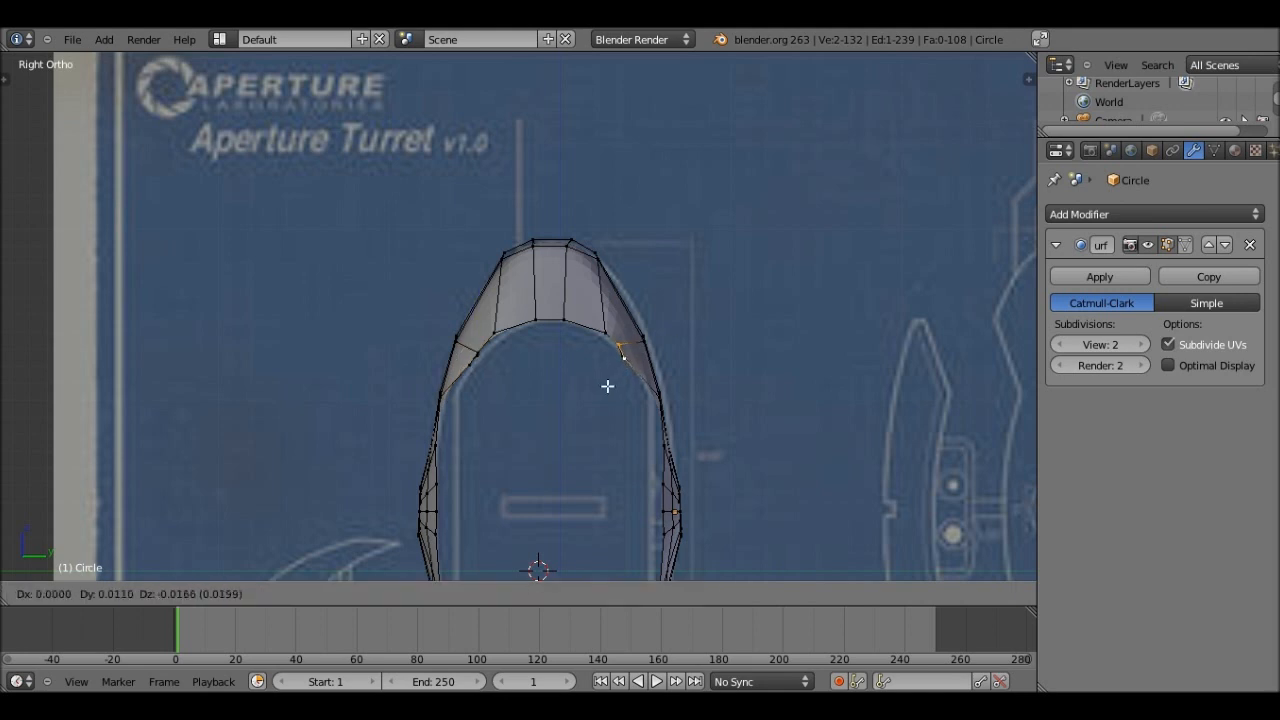
{"action": "key", "text": "r"}
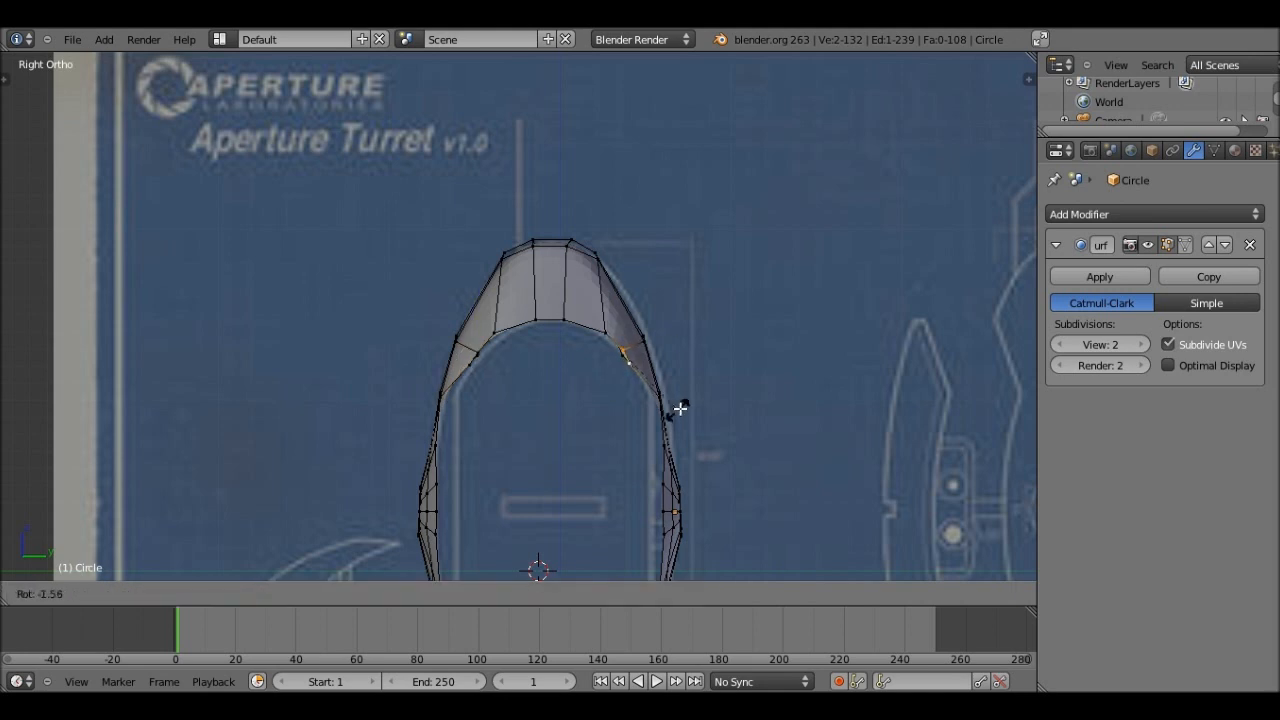
{"action": "left_click", "coordinate": [688, 396]}
Fill a face from four inner-edge vertices below the head on the +Y side.
{"action": "middle_click_drag", "start_coordinate": [688, 396], "coordinate": [634, 393]}
{"action": "right_click", "coordinate": [580, 304]}
{"action": "right_click", "coordinate": [580, 304]}
{"action": "right_click", "coordinate": [579, 304]}
{"action": "right_click", "coordinate": [638, 470], "text": "shift"}
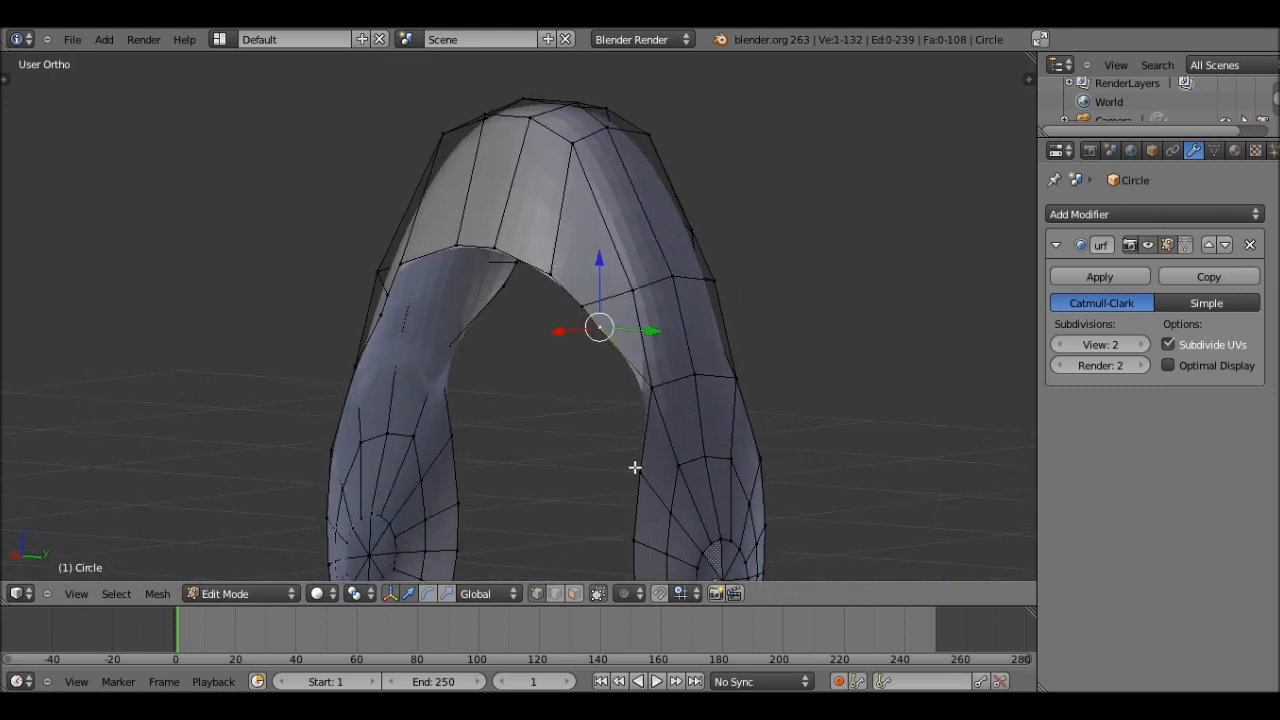
{"action": "right_click", "coordinate": [603, 337], "text": "ctrl"}
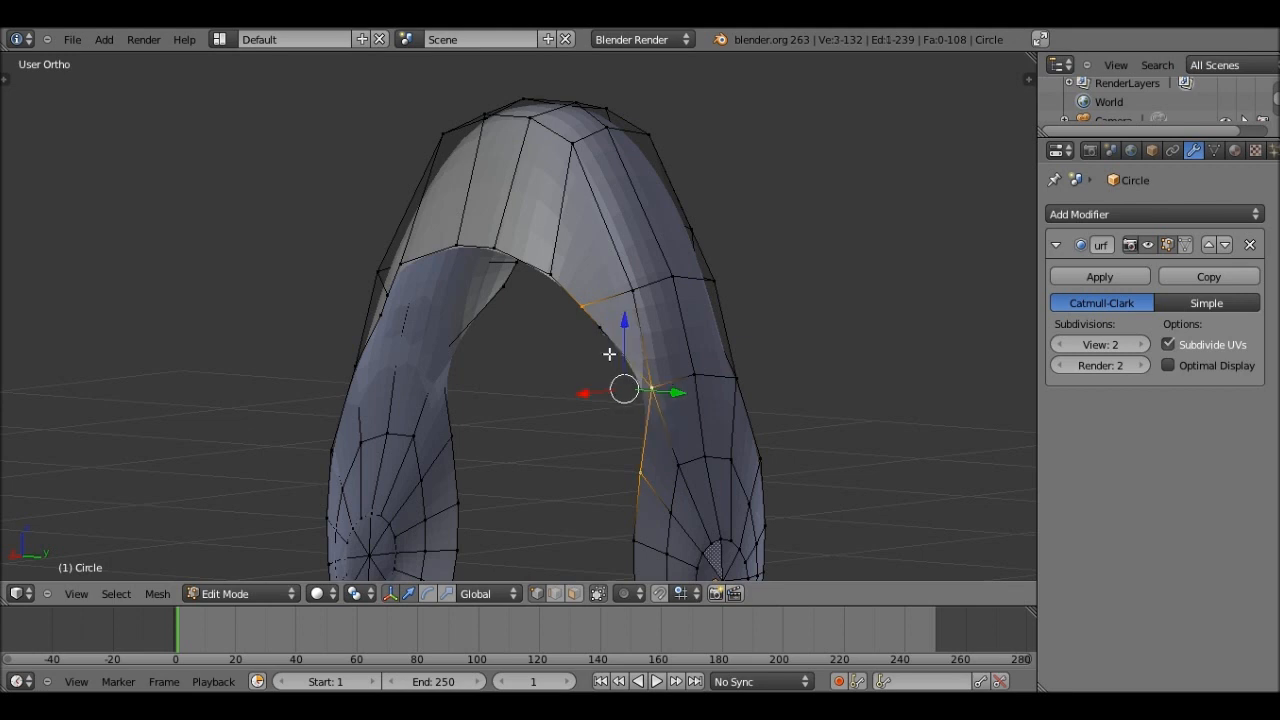
{"action": "key", "text": "g"}
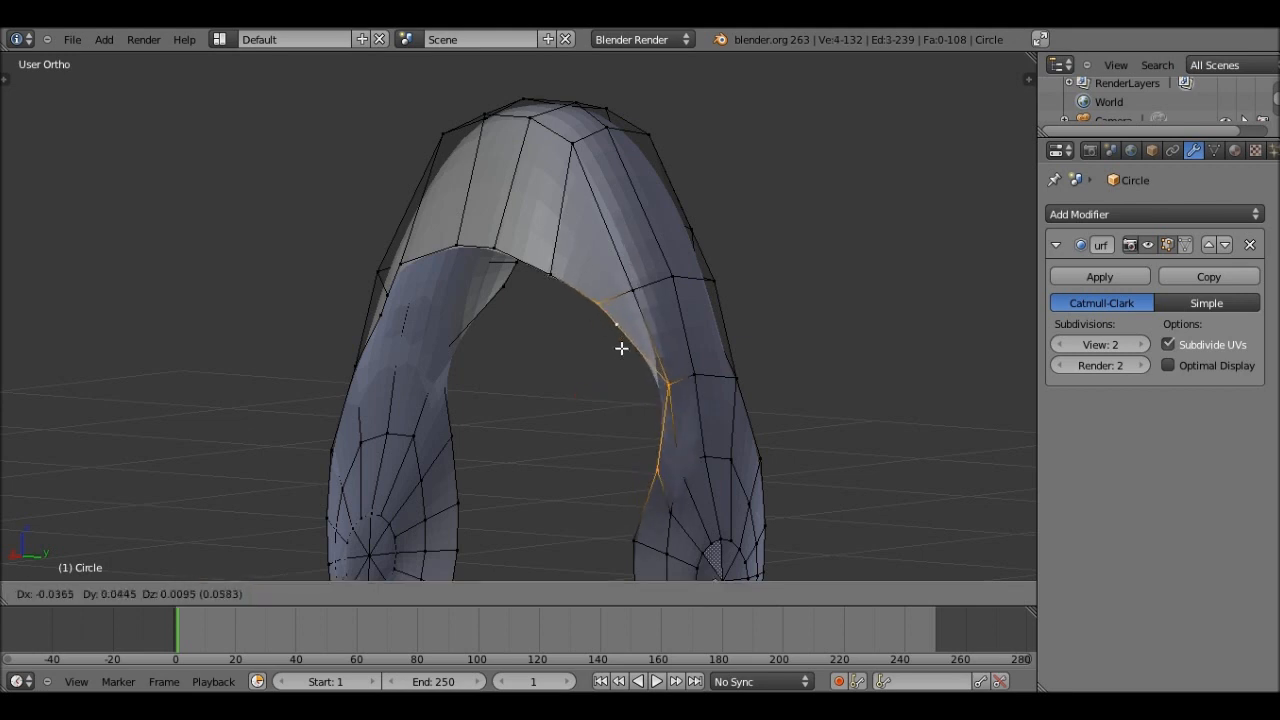
{"action": "right_click", "coordinate": [605, 372]}
{"action": "key", "text": "f"}
{"action": "scroll", "coordinate": [603, 377], "scroll_direction": "up", "scroll_amount": 1}
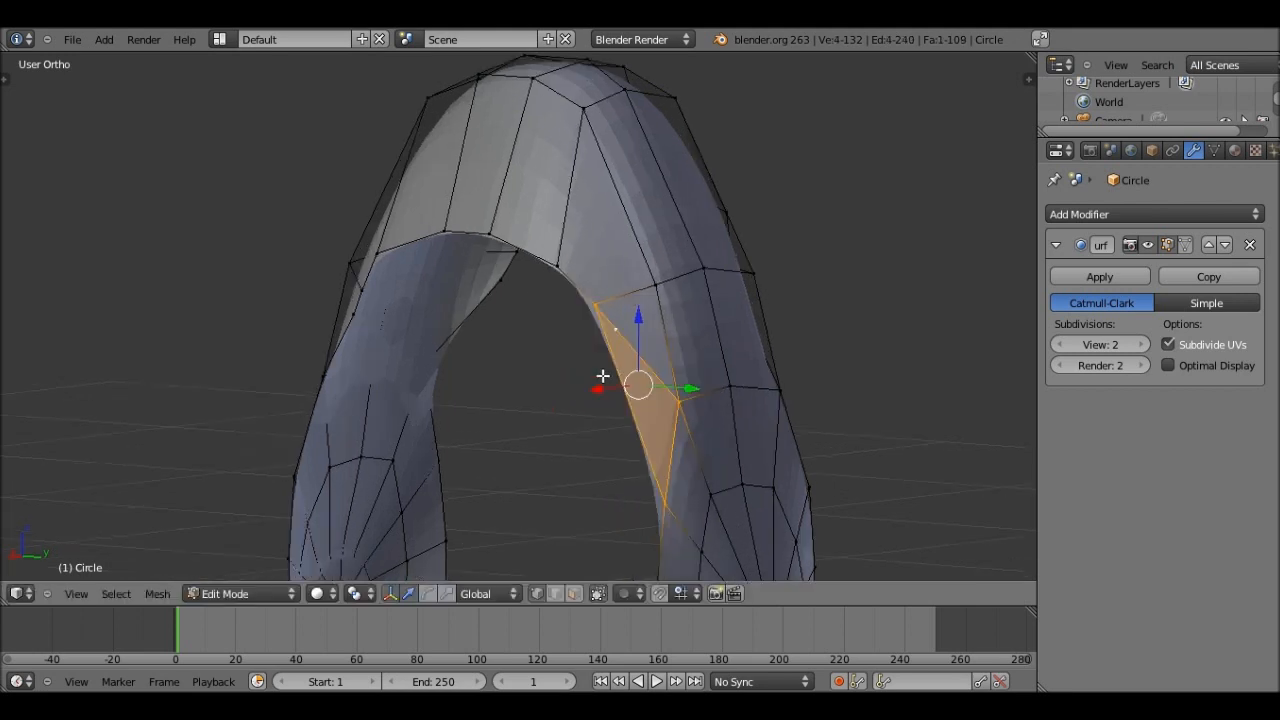
Lower the middle vertex beside the +Y filler face along Z and shift it about 0.015 along Y.
{"action": "right_click", "coordinate": [607, 329]}
{"action": "scroll", "coordinate": [609, 334], "scroll_direction": "down", "scroll_amount": 1}
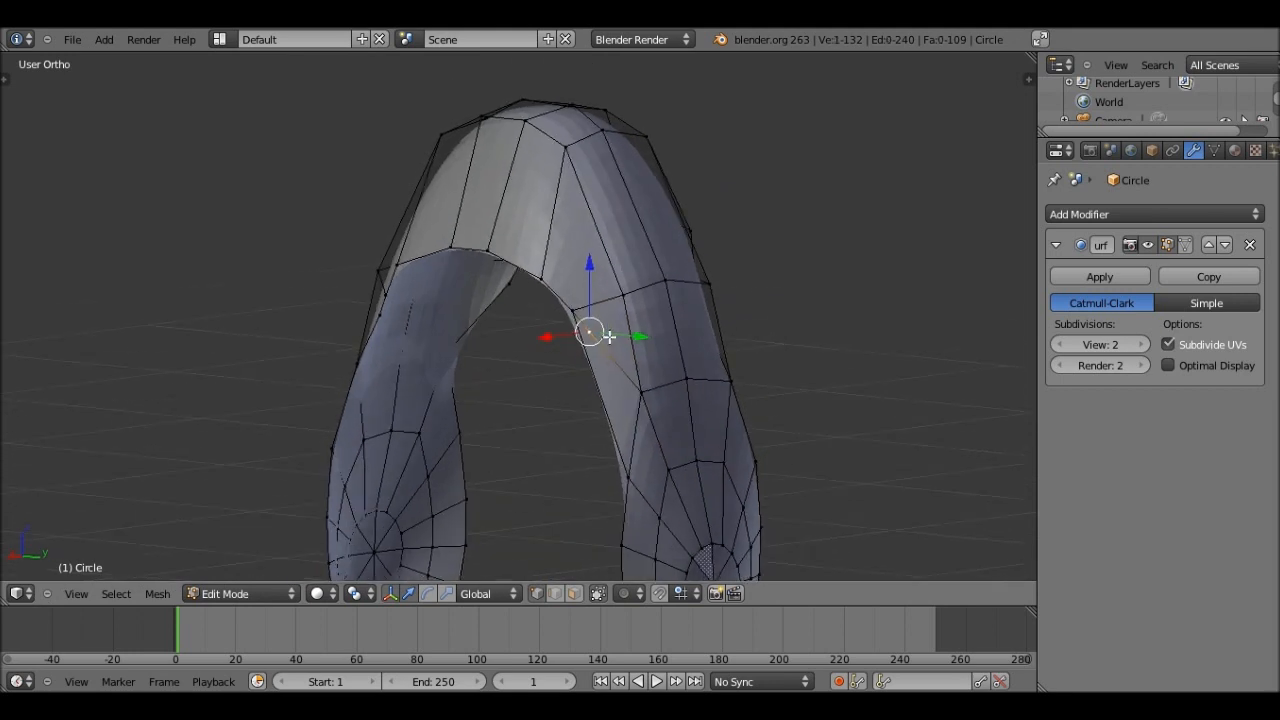
{"action": "middle_click_drag", "start_coordinate": [609, 337], "coordinate": [594, 349]}
{"action": "left_click_drag", "start_coordinate": [559, 301], "coordinate": [565, 319]}
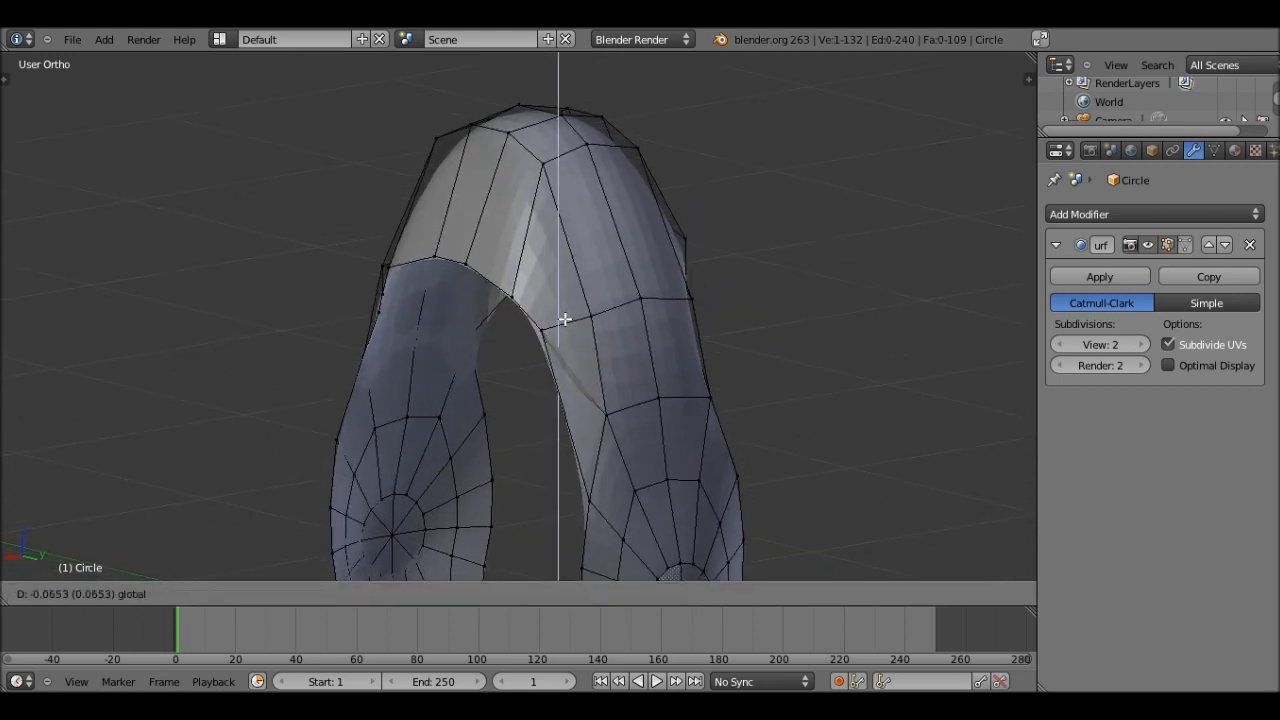
{"action": "key", "text": "x"}
{"action": "key", "text": "z"}
{"action": "left_click", "coordinate": [572, 311]}
{"action": "key", "text": "g"}
{"action": "key", "text": "y"}
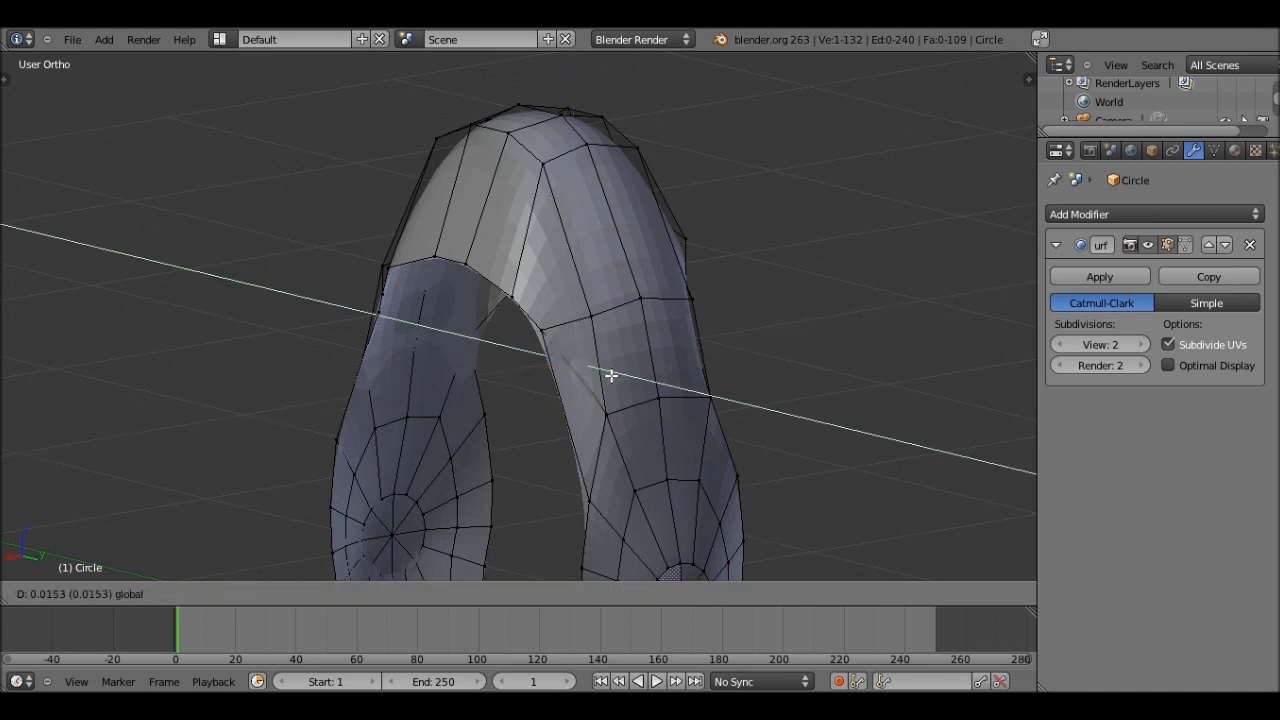
{"action": "left_click", "coordinate": [614, 376]}
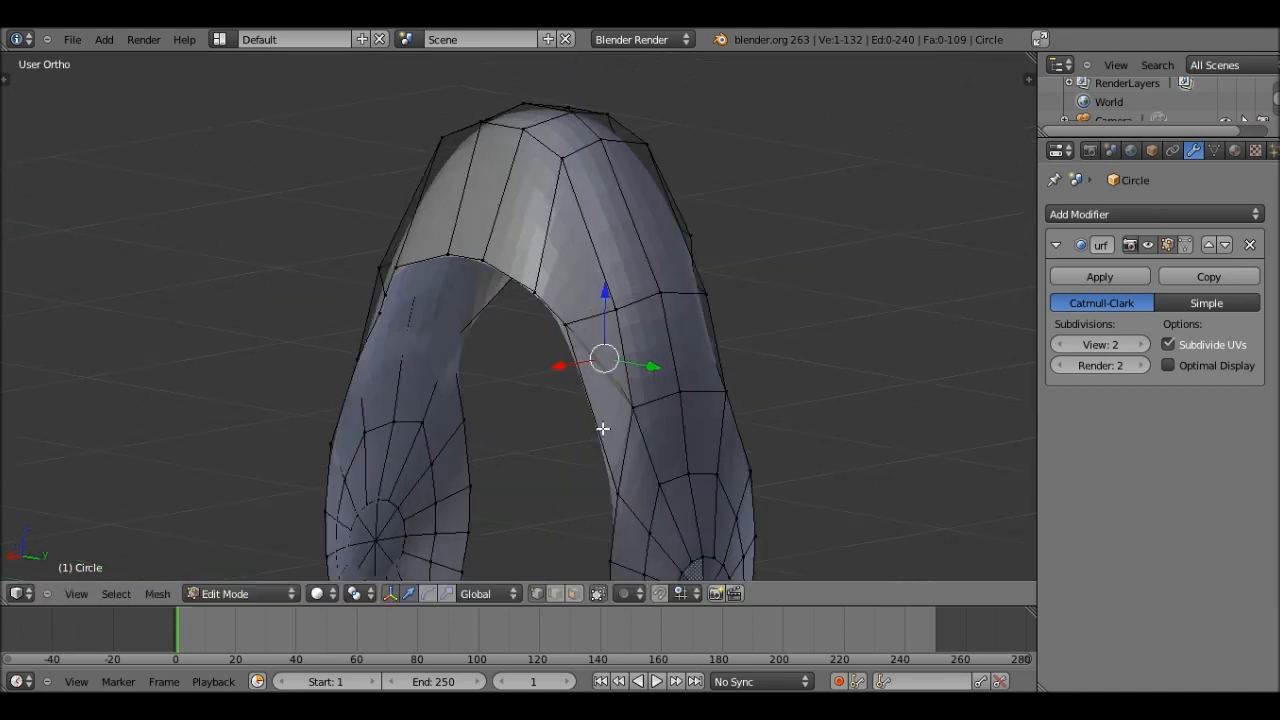
Nudge the inner-edge vertex on the -Y side along Y and fill a matching four-vertex face there.
{"action": "middle_click_drag", "start_coordinate": [603, 428], "coordinate": [449, 371]}
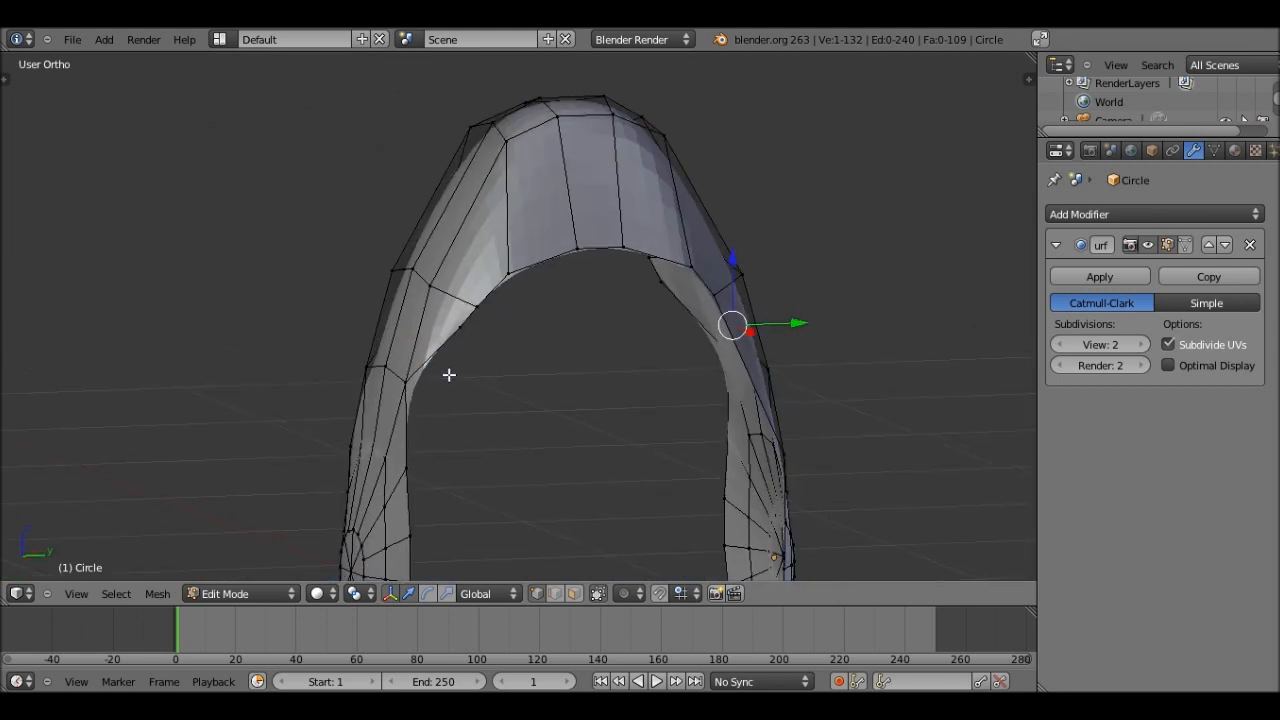
{"action": "right_click", "coordinate": [462, 330]}
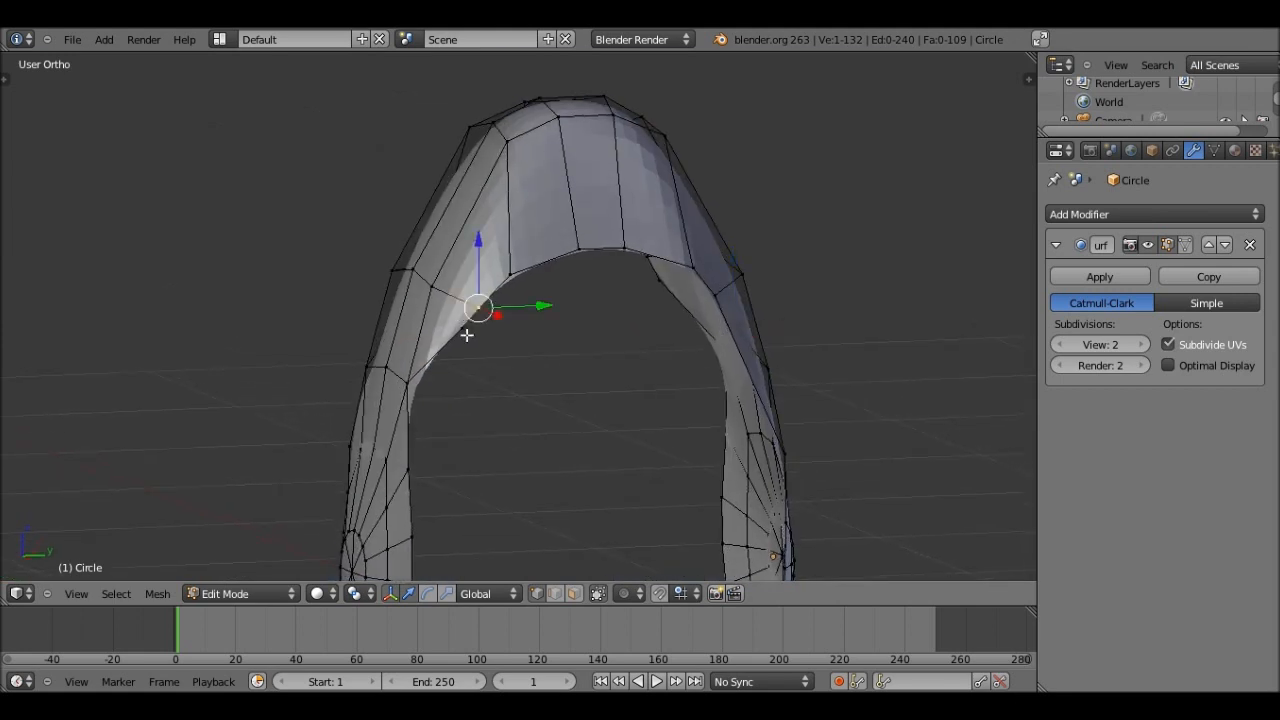
{"action": "key", "text": "g"}
{"action": "key", "text": "y"}
{"action": "left_click", "coordinate": [473, 316]}
{"action": "right_click", "coordinate": [441, 346], "text": "shift"}
Examine the filled head's silhouette in shaded and wireframe display, comparing it with the front-view blueprint.
{"action": "key", "text": "Tab"}
{"action": "middle_click_drag", "start_coordinate": [457, 420], "coordinate": [316, 416]}
{"action": "key", "text": "KP_1"}
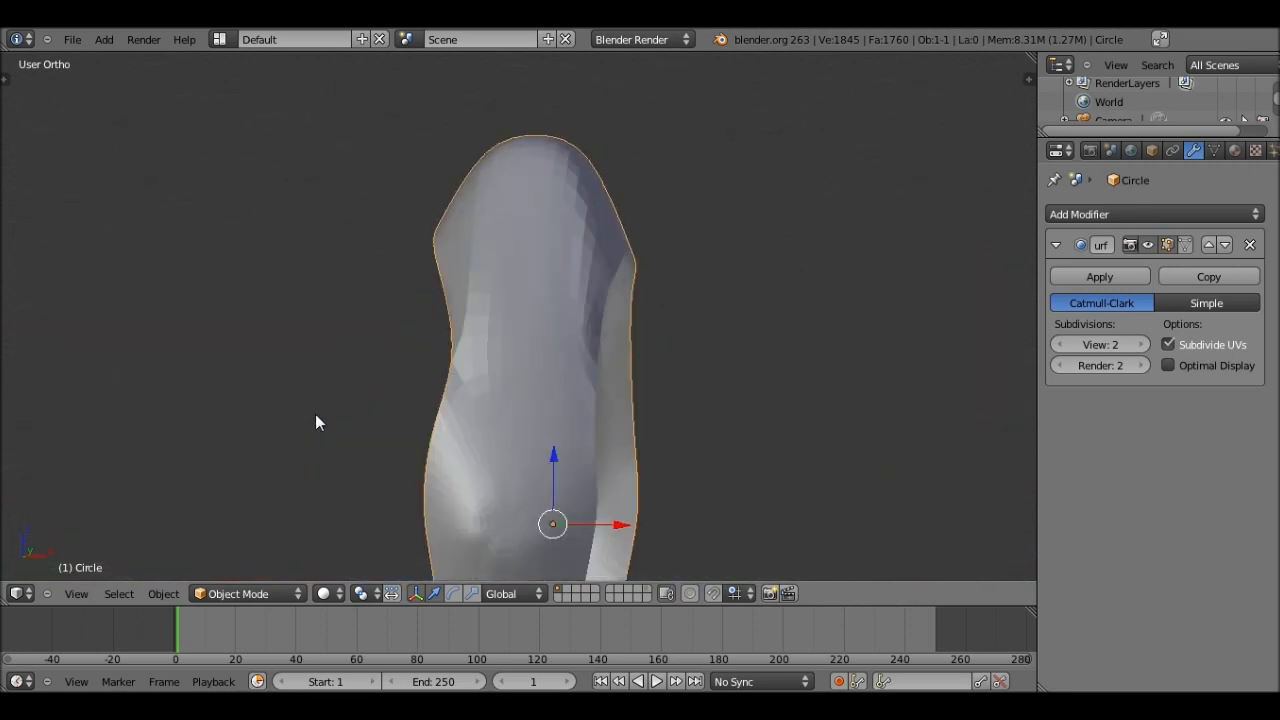
{"action": "key", "text": "KP_1"}
{"action": "key", "text": "z"}
{"action": "key", "text": "Tab"}
{"action": "key", "text": "z"}
{"action": "mouse_move", "coordinate": [562, 313]}
{"action": "middle_mouse_down"}
{"action": "mouse_move", "coordinate": [389, 326]}
{"action": "mouse_move", "coordinate": [569, 325]}
{"action": "middle_mouse_up"}
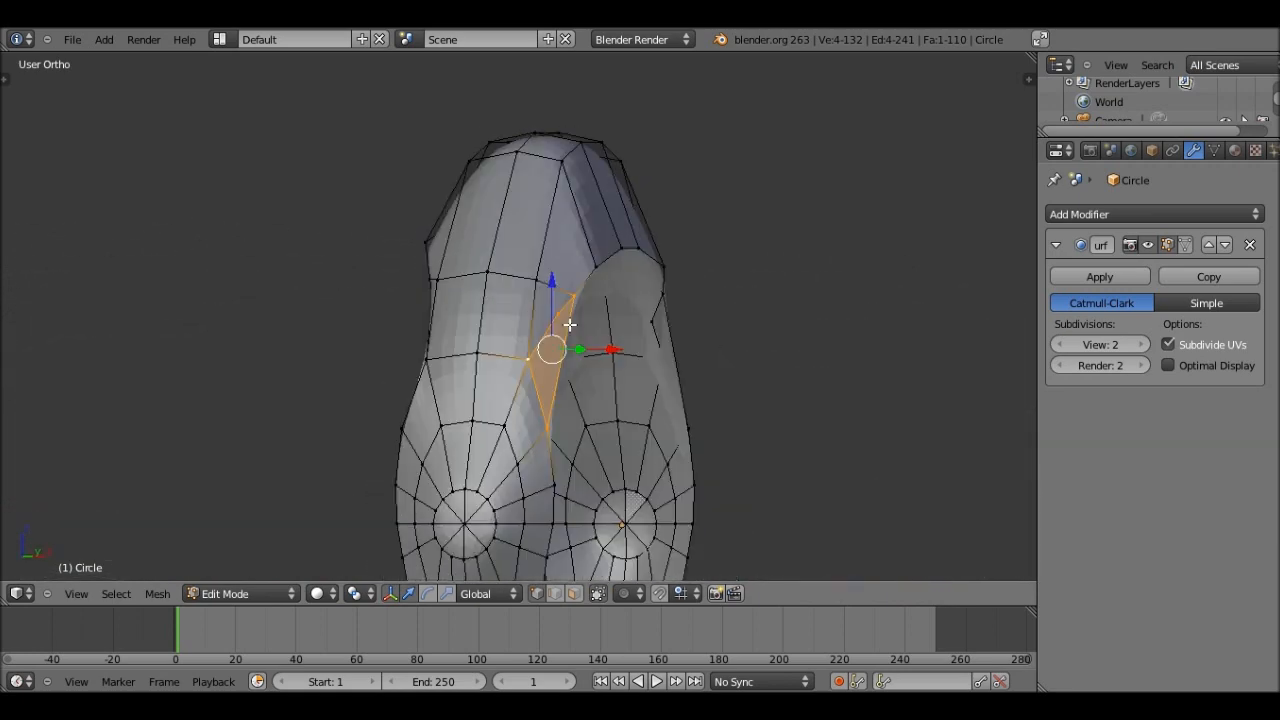
{"action": "key", "text": "Tab"}
{"action": "key", "text": "KP_1"}
{"action": "scroll", "coordinate": [532, 297], "scroll_direction": "down", "scroll_amount": 4}
{"action": "scroll", "coordinate": [542, 318], "scroll_direction": "up", "scroll_amount": 4}
{"action": "scroll", "coordinate": [544, 320], "scroll_direction": "up", "scroll_amount": 3}
Select the two filler faces beside the inner edge on the +X side in front view and delete them.
{"action": "key", "text": "Tab"}
{"action": "key", "text": "z"}
{"action": "left_click", "coordinate": [574, 594]}
{"action": "key", "text": "c"}
{"action": "left_click_drag", "start_coordinate": [603, 349], "coordinate": [624, 357]}
{"action": "right_click", "coordinate": [624, 357]}
{"action": "key", "text": "x"}
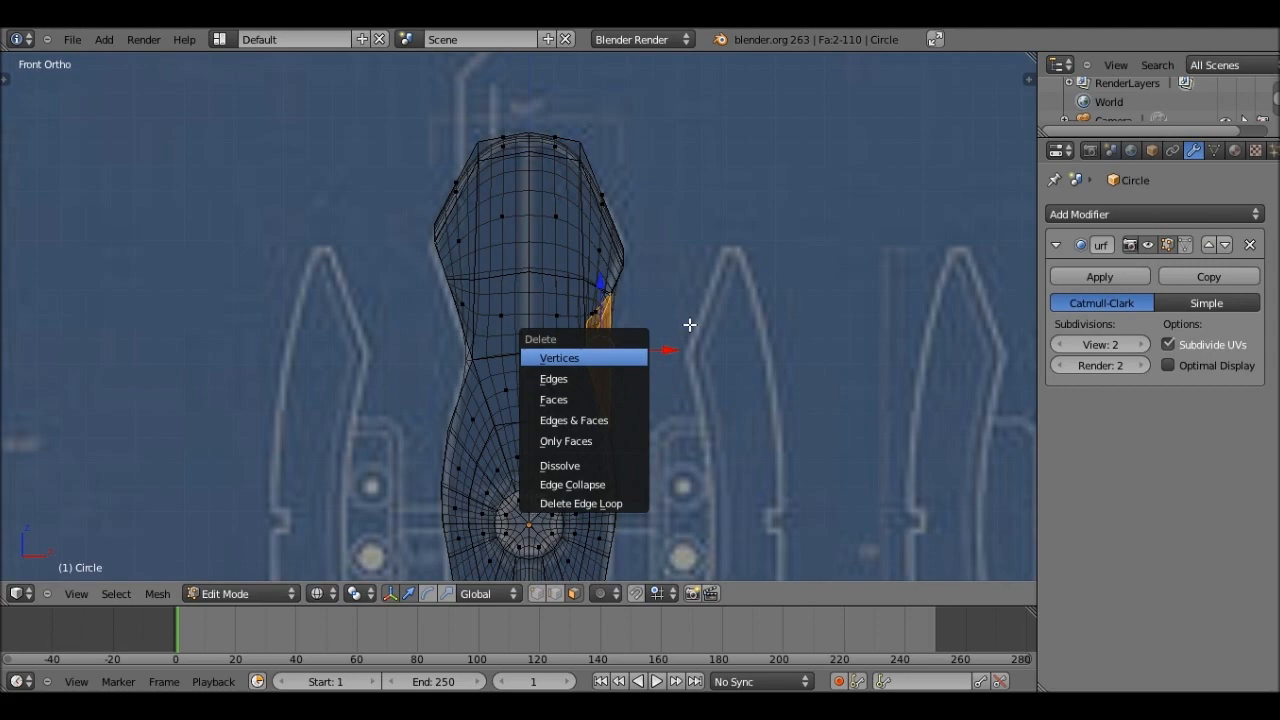
{"action": "middle_click_drag", "start_coordinate": [689, 325], "coordinate": [571, 366]}
{"action": "key", "text": "z"}
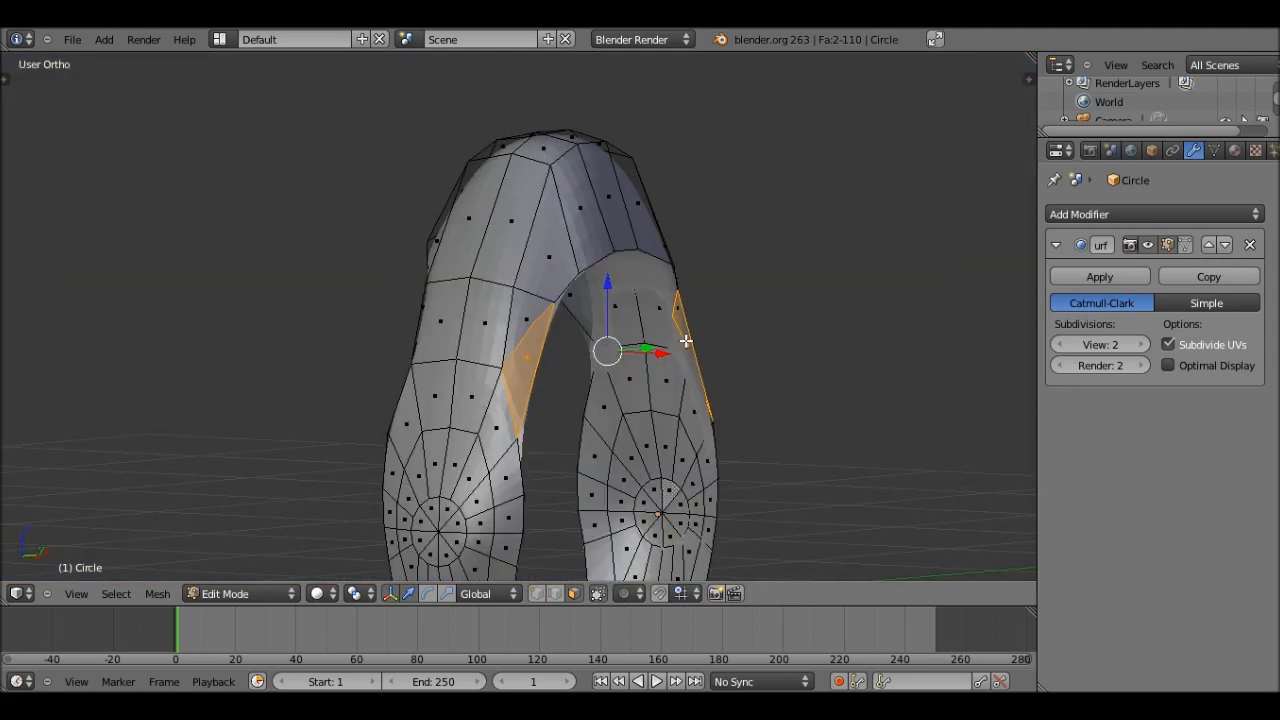
{"action": "key", "text": "x"}
{"action": "left_click", "coordinate": [674, 382]}
Select every face of the body's -X half in front wireframe view and delete those faces.
{"action": "mouse_move", "coordinate": [674, 382]}
{"action": "middle_mouse_down"}
{"action": "mouse_move", "coordinate": [491, 477]}
{"action": "mouse_move", "coordinate": [480, 423]}
{"action": "mouse_move", "coordinate": [723, 463]}
{"action": "mouse_move", "coordinate": [620, 409]}
{"action": "mouse_move", "coordinate": [623, 427]}
{"action": "middle_mouse_up"}
{"action": "scroll", "coordinate": [717, 454], "scroll_direction": "down", "scroll_amount": 2}
{"action": "key", "text": "Tab"}
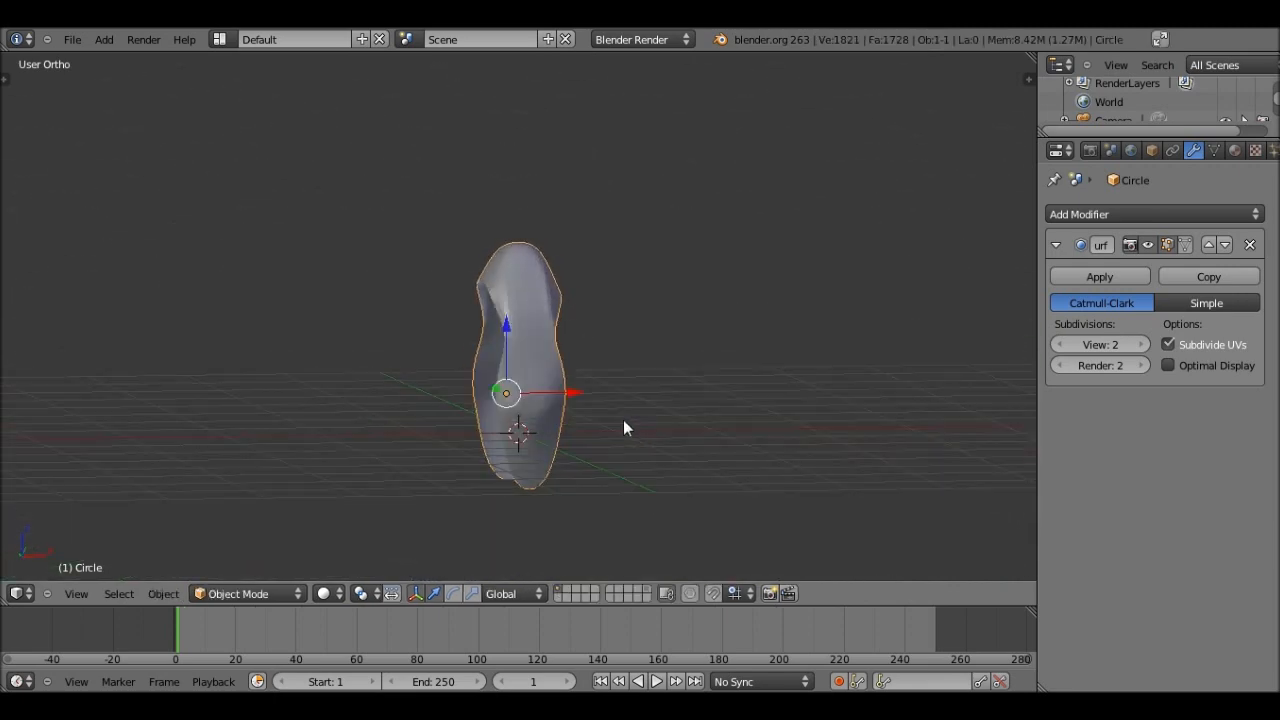
{"action": "key", "text": "KP_1"}
{"action": "scroll", "coordinate": [625, 428], "scroll_direction": "up", "scroll_amount": 3}
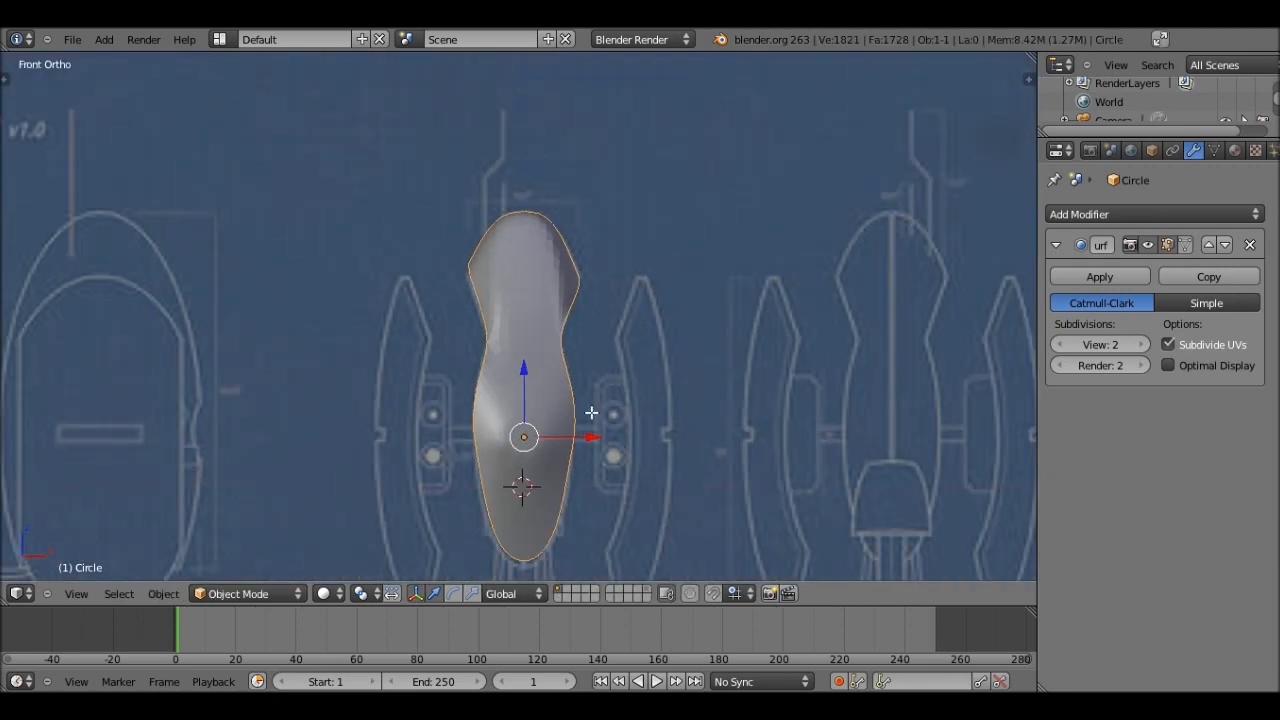
{"action": "scroll", "coordinate": [569, 337], "scroll_direction": "down", "scroll_amount": 2}
{"action": "key", "text": "Tab"}
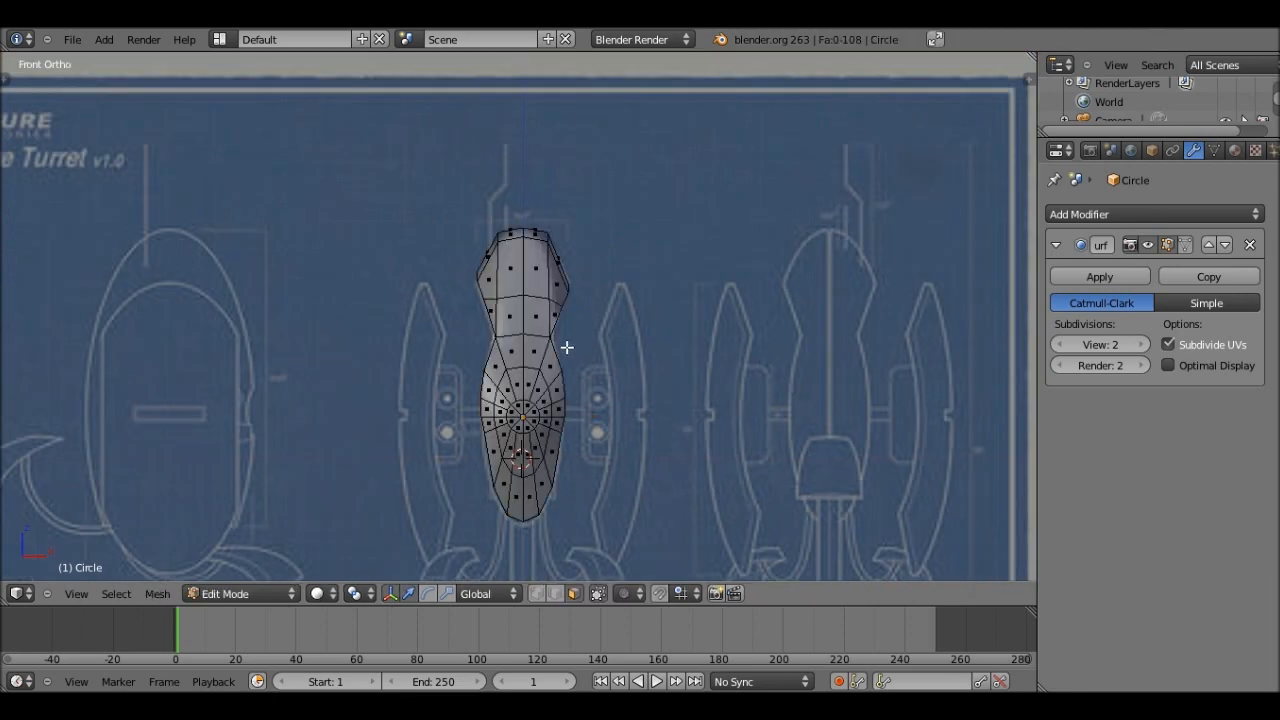
{"action": "scroll", "coordinate": [567, 347], "scroll_direction": "up", "scroll_amount": 2}
{"action": "key", "text": "z"}
{"action": "key", "text": "b"}
{"action": "left_click_drag", "start_coordinate": [410, 192], "coordinate": [521, 582]}
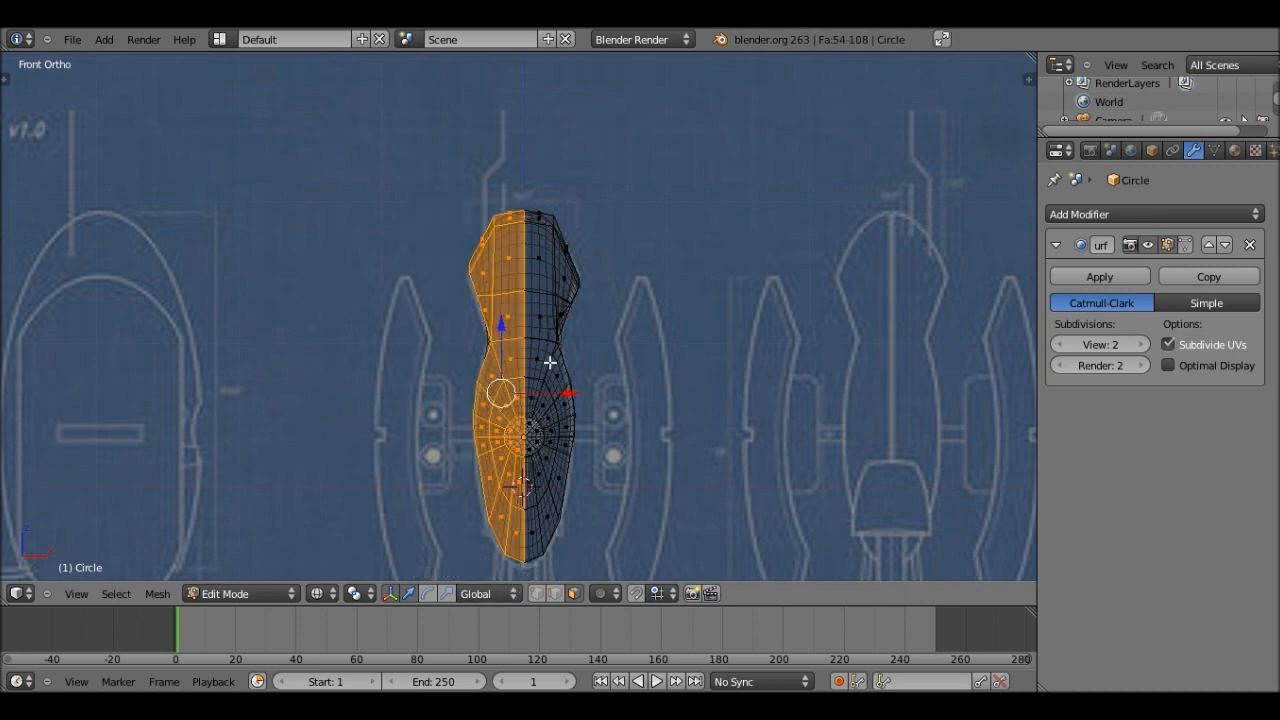
{"action": "key", "text": "x"}
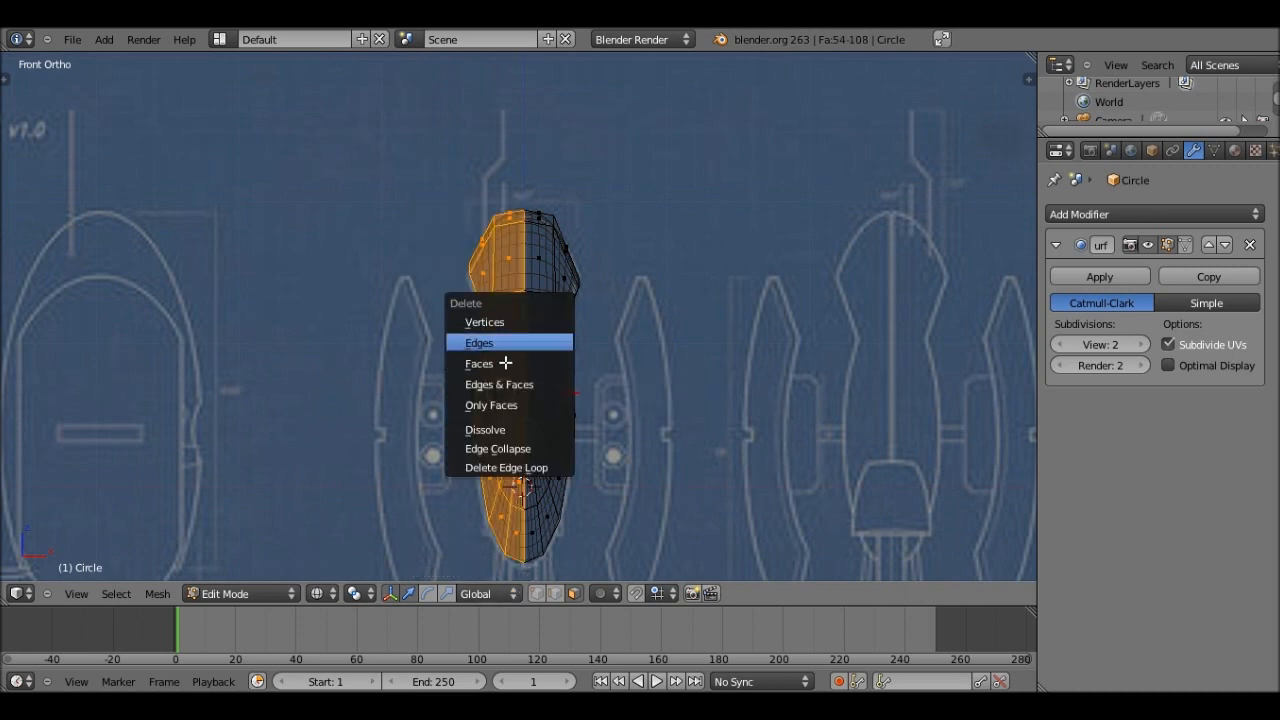
{"action": "left_click", "coordinate": [505, 363]}
Add a Mirror modifier on the X axis with Clipping enabled and move the whole remaining half along X.
{"action": "left_click", "coordinate": [1110, 214]}
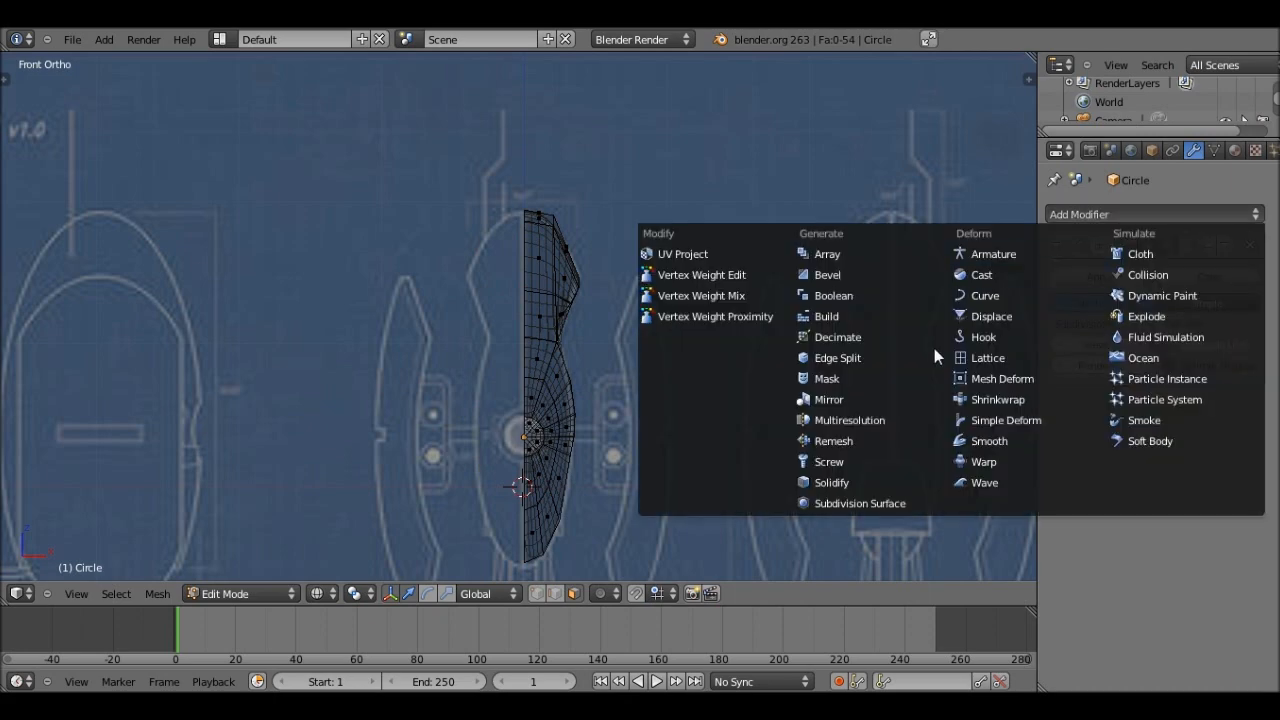
{"action": "left_click", "coordinate": [835, 405]}
{"action": "left_click", "coordinate": [1116, 507]}
{"action": "key", "text": "a"}
{"action": "key", "text": "g"}
{"action": "key", "text": "x"}
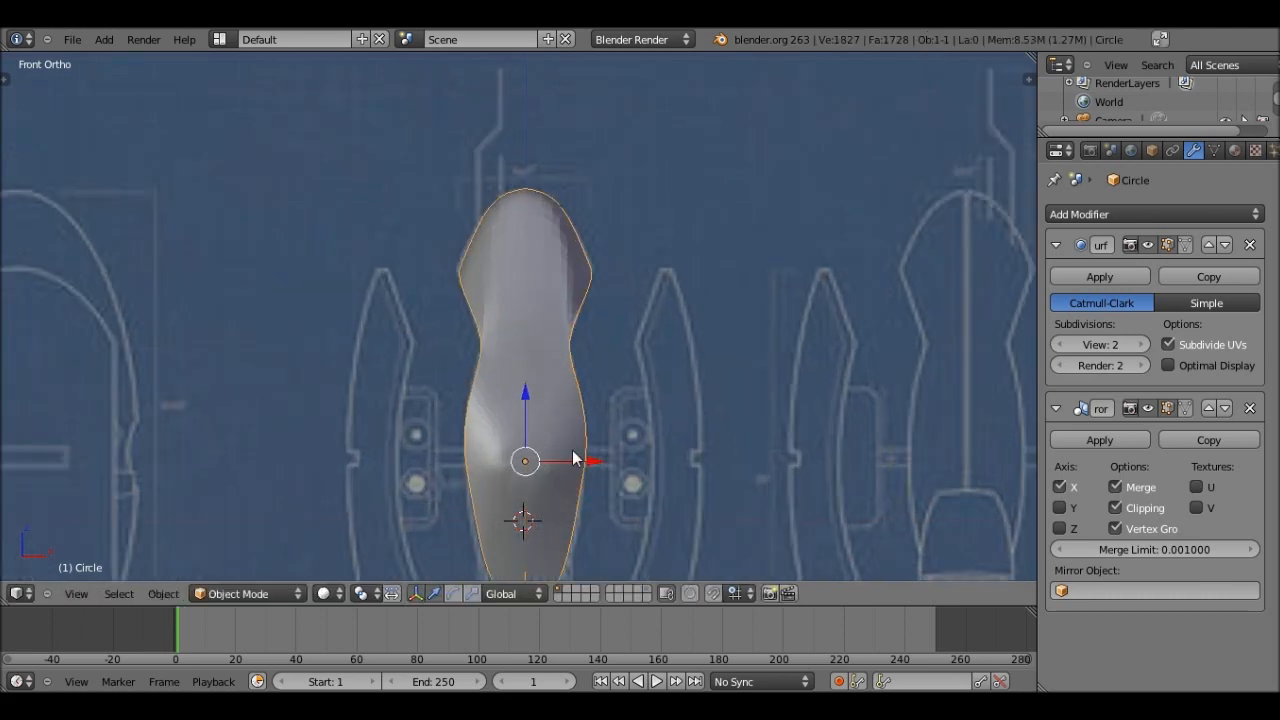
Inspect the seam at the body's lower tip and move the Mirror modifier above the Subdivision Surface modifier.
{"action": "scroll", "coordinate": [464, 238], "scroll_direction": "up", "scroll_amount": 6}
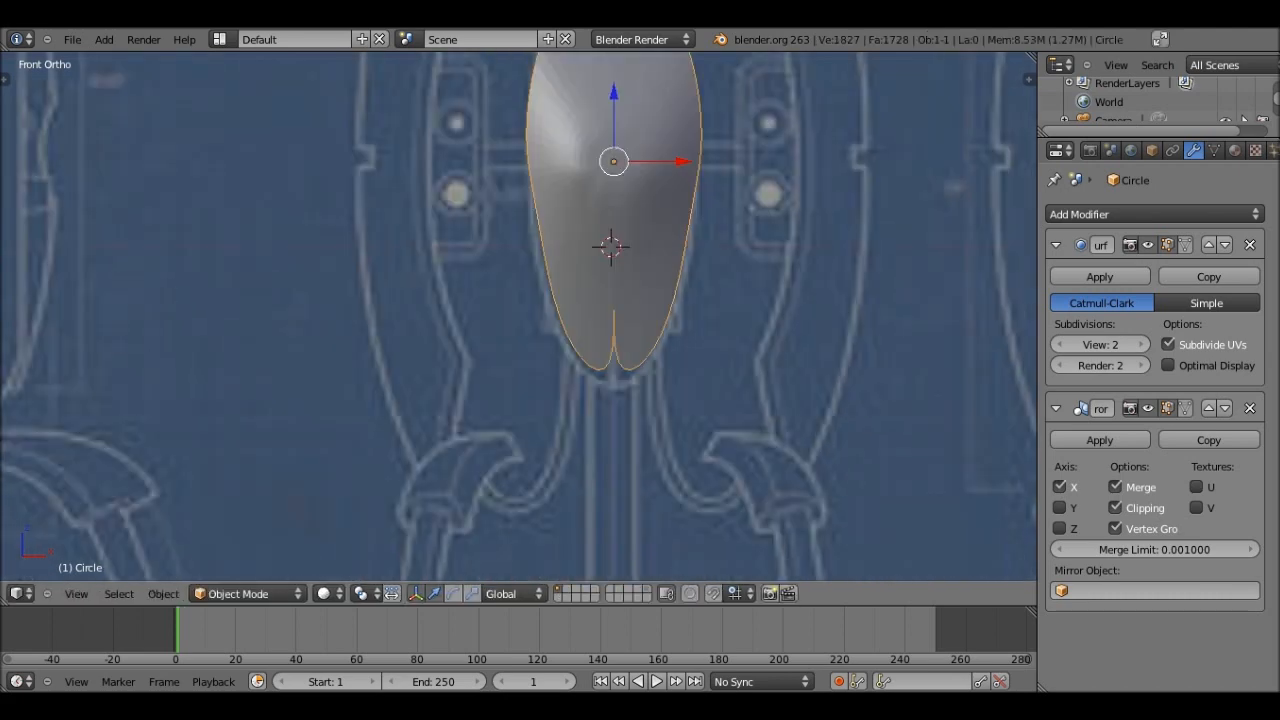
{"action": "scroll", "coordinate": [464, 230], "scroll_direction": "down", "scroll_amount": 1, "text": "shift"}
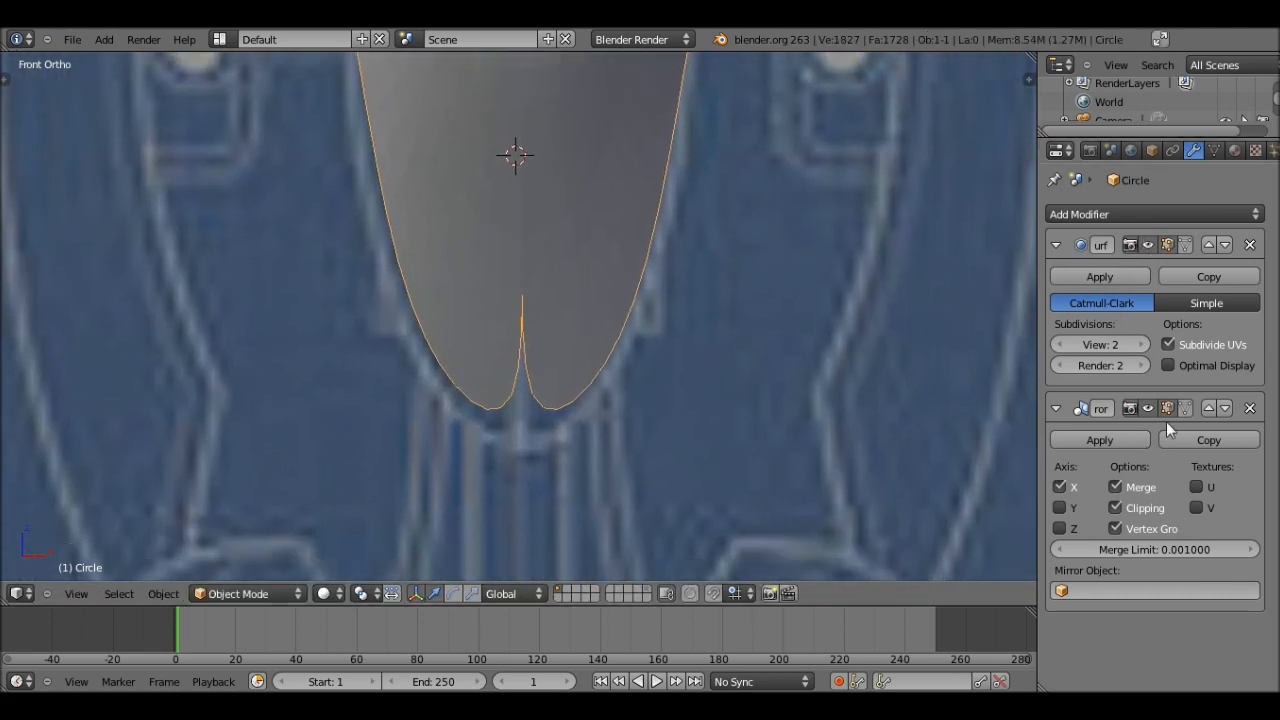
{"action": "middle_click_drag", "start_coordinate": [647, 361], "coordinate": [569, 431], "text": "shift"}
{"action": "scroll", "coordinate": [464, 314], "scroll_direction": "down", "scroll_amount": 1}
{"action": "scroll", "coordinate": [465, 316], "scroll_direction": "up", "scroll_amount": 1}
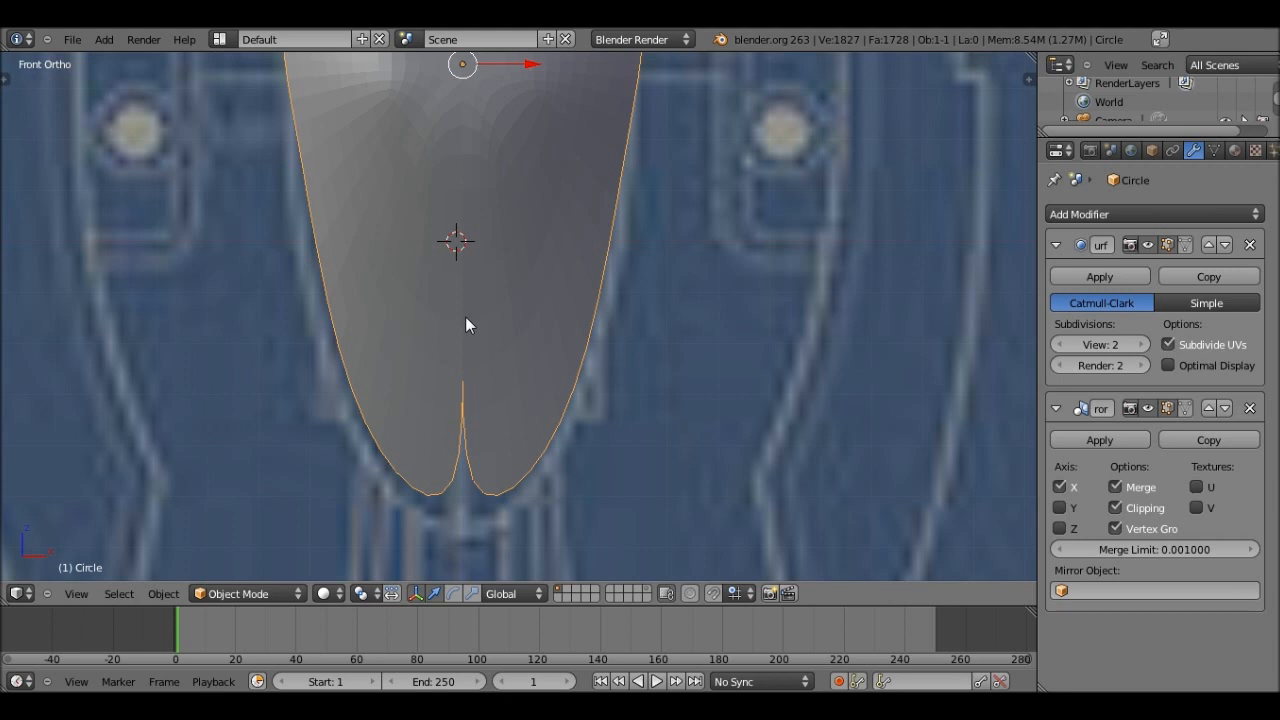
{"action": "scroll", "coordinate": [465, 316], "scroll_direction": "up", "scroll_amount": 2}
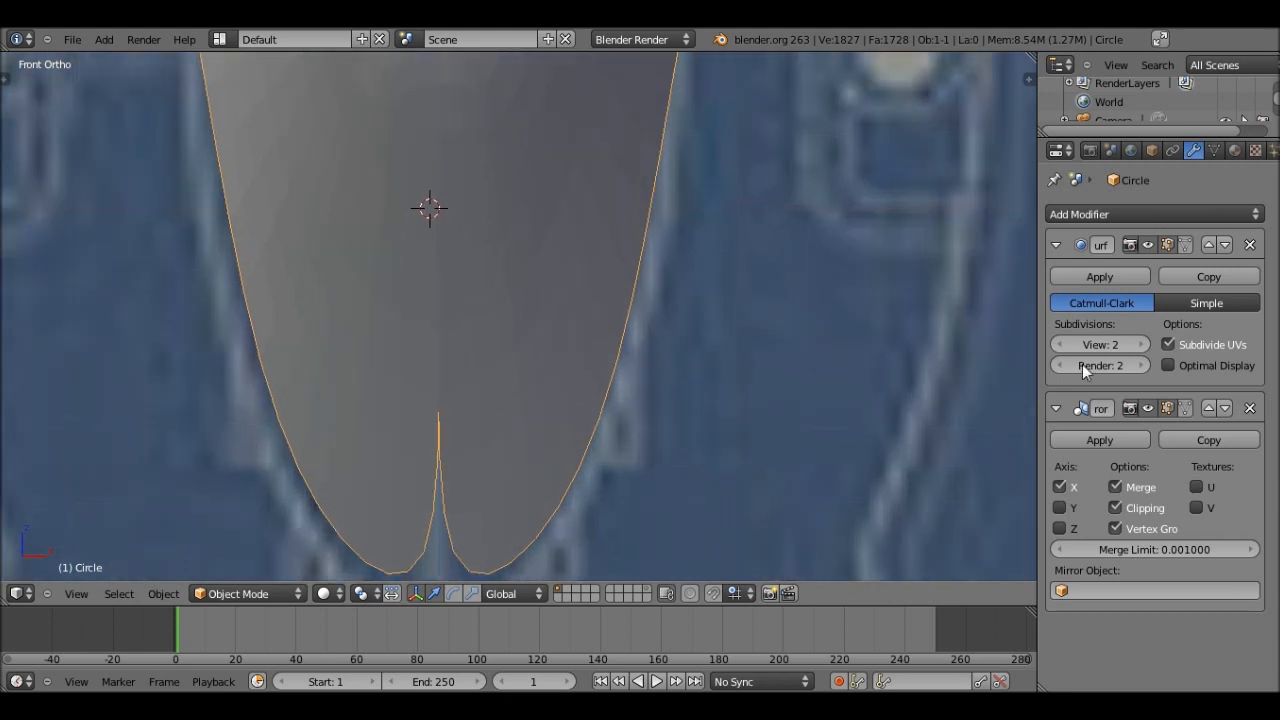
{"action": "left_click", "coordinate": [1209, 408]}
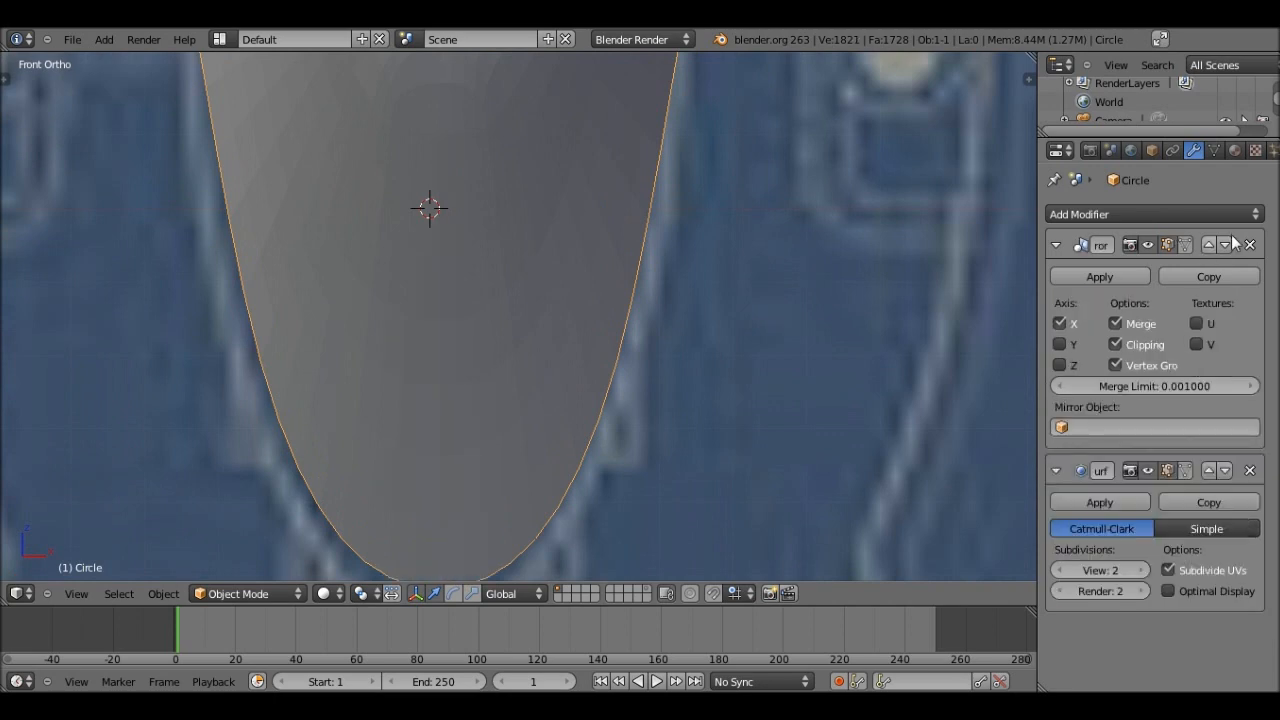
Clear the selection and select only the four half-circle faces around the eye centre on the body's front.
{"action": "scroll", "coordinate": [470, 404], "scroll_direction": "down", "scroll_amount": 6}
{"action": "middle_click_drag", "start_coordinate": [603, 398], "coordinate": [391, 360]}
{"action": "key", "text": "Tab"}
{"action": "scroll", "coordinate": [420, 400], "scroll_direction": "up", "scroll_amount": 6}
{"action": "middle_click_drag", "start_coordinate": [391, 440], "coordinate": [564, 410], "text": "shift"}
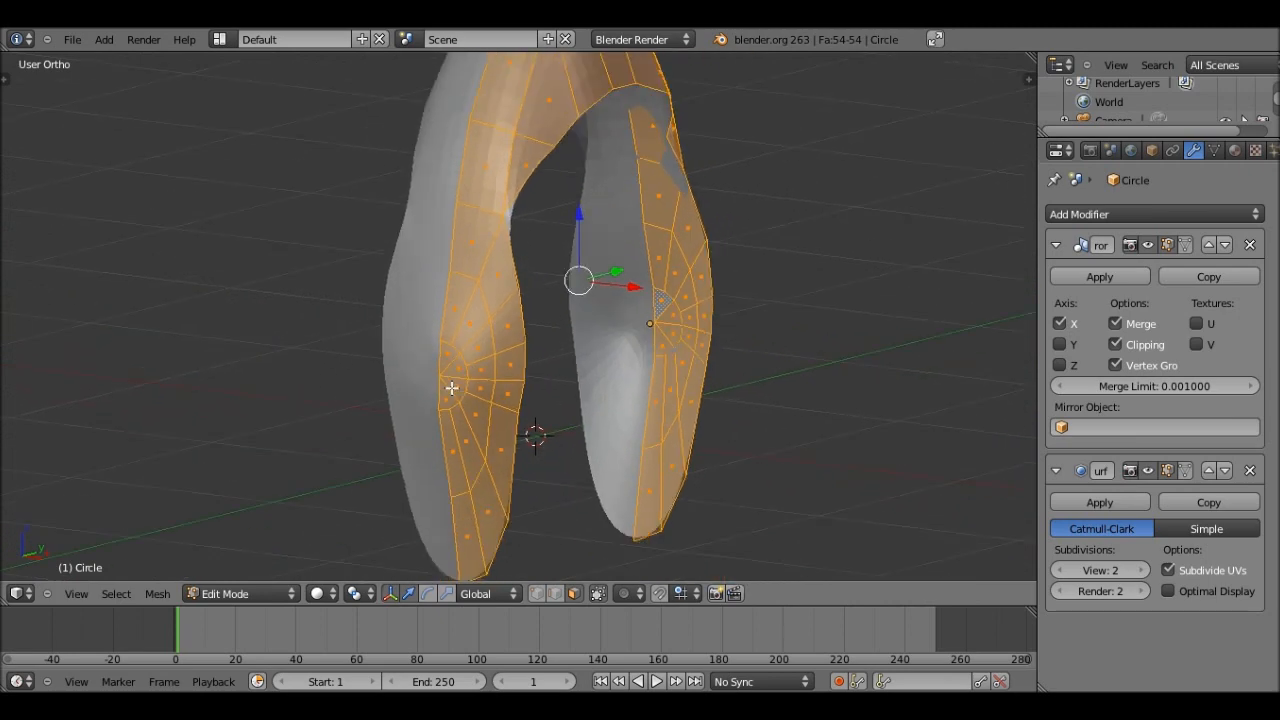
{"action": "scroll", "coordinate": [451, 388], "scroll_direction": "up", "scroll_amount": 2}
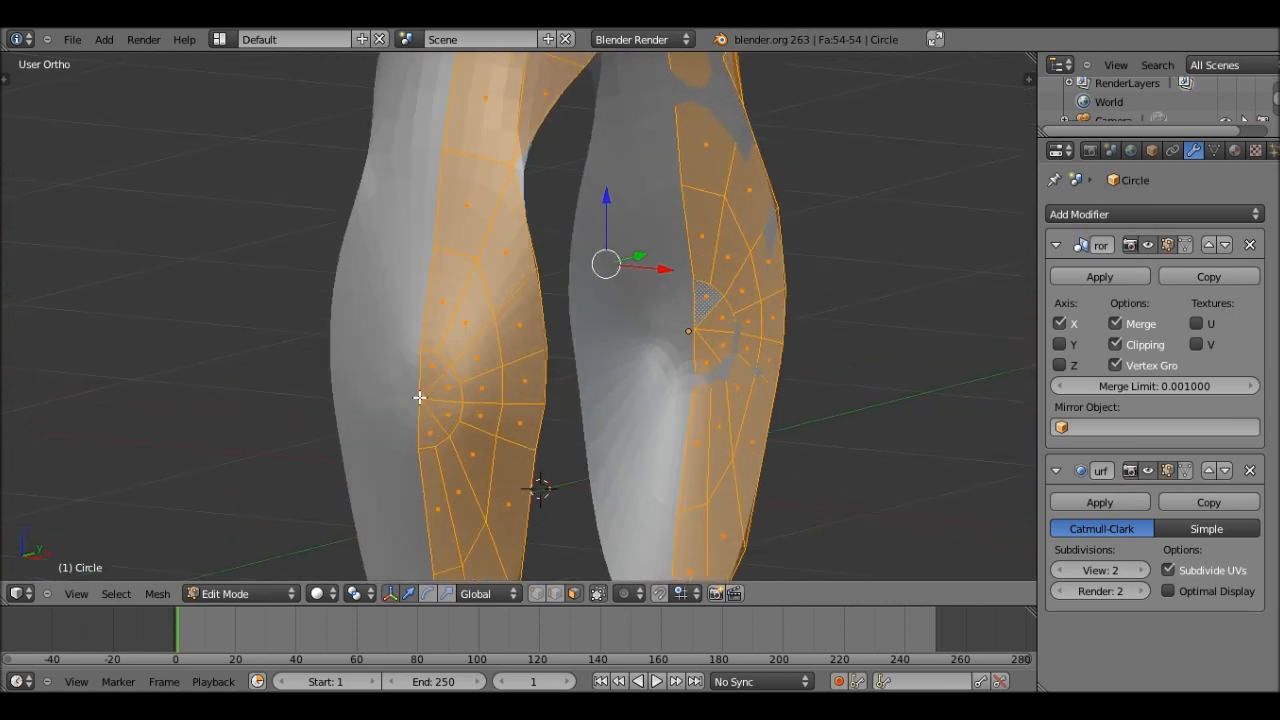
{"action": "key", "text": "KP_1"}
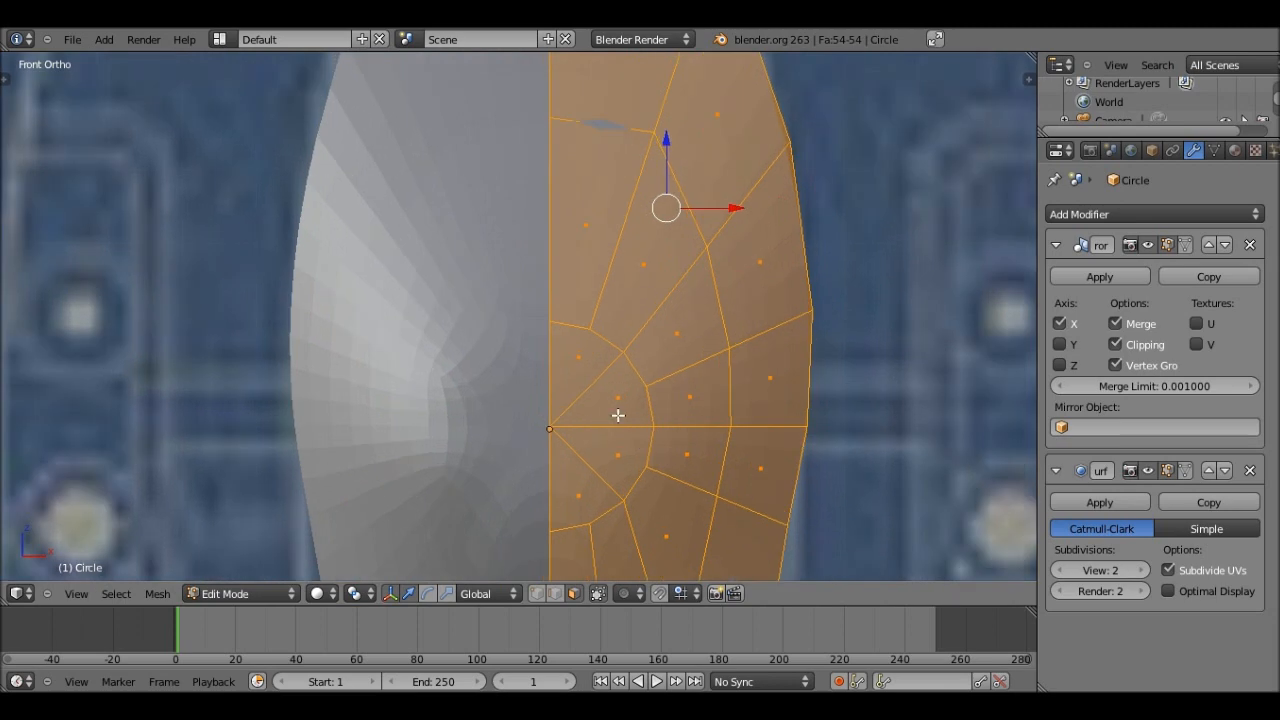
{"action": "key", "text": "a"}
{"action": "key", "text": "c"}
{"action": "left_click", "coordinate": [555, 398]}
{"action": "right_click", "coordinate": [555, 398]}
Extrude the four eye faces and push them about 0.065 along Y into the body.
{"action": "middle_click_drag", "start_coordinate": [555, 398], "coordinate": [494, 406]}
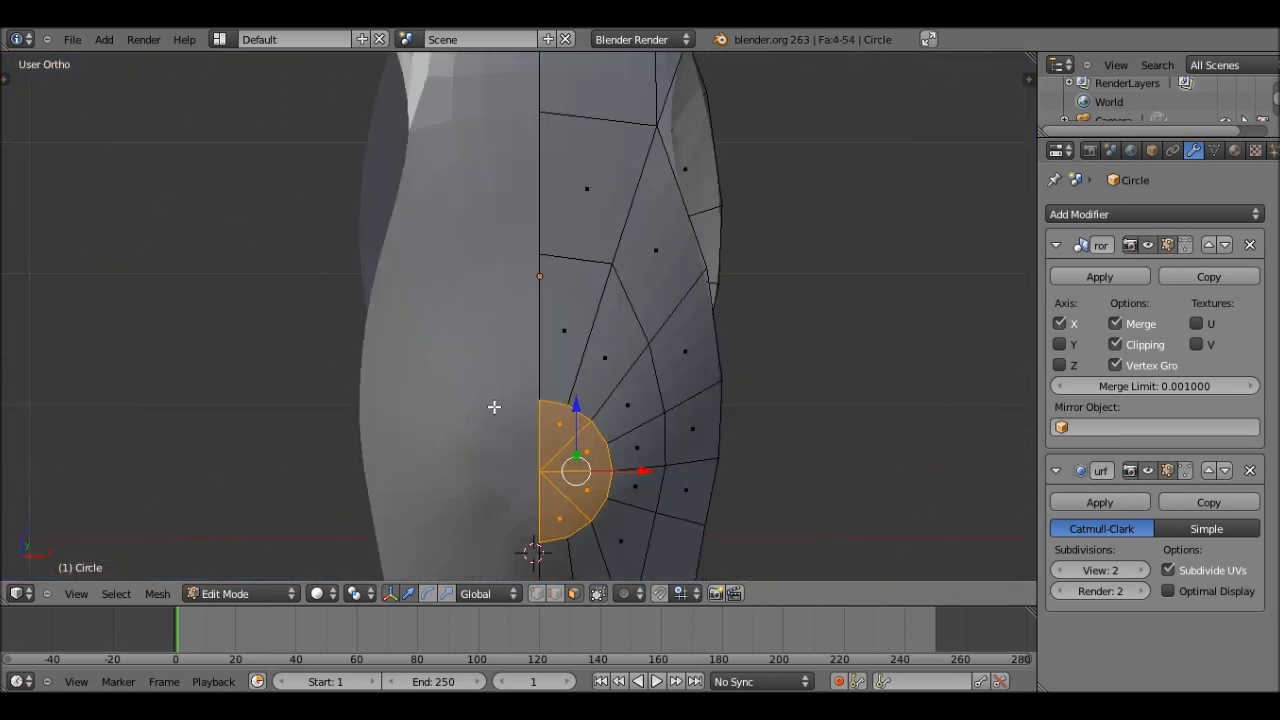
{"action": "key", "text": "KP_1"}
{"action": "scroll", "coordinate": [646, 397], "scroll_direction": "up", "scroll_amount": 3}
{"action": "scroll", "coordinate": [646, 397], "scroll_direction": "down", "scroll_amount": 3}
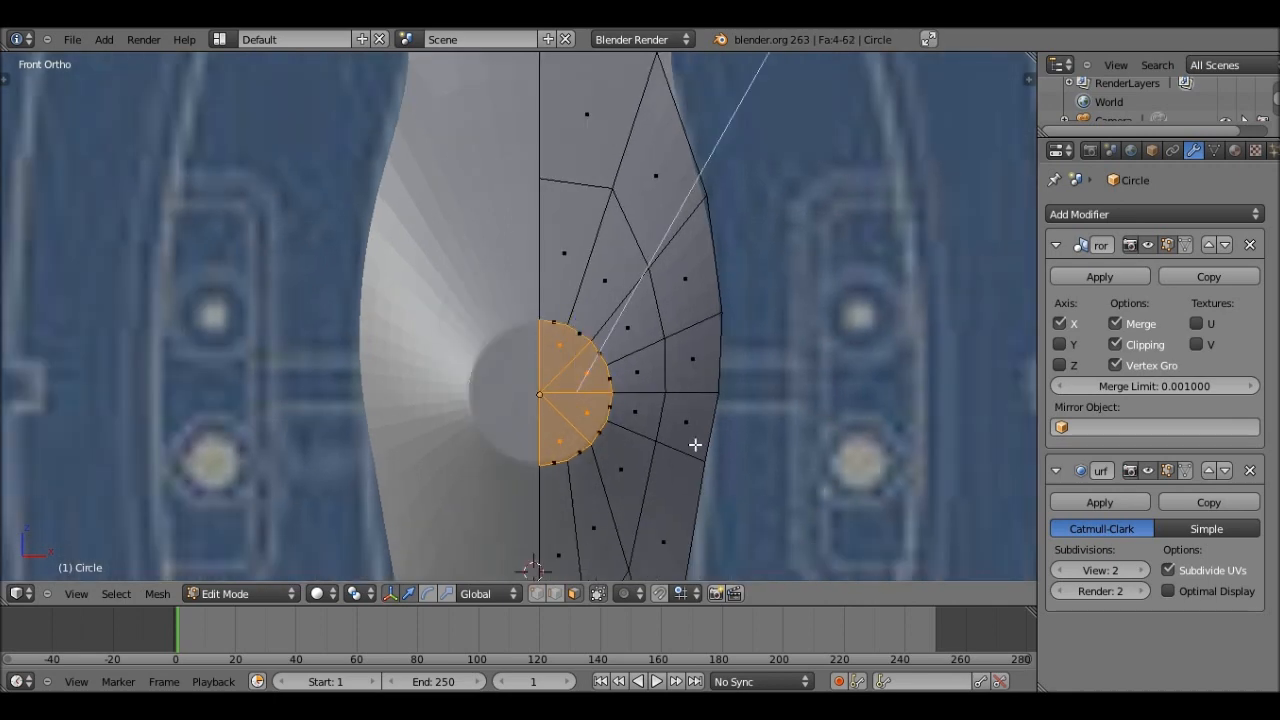
{"action": "key", "text": "KP_3"}
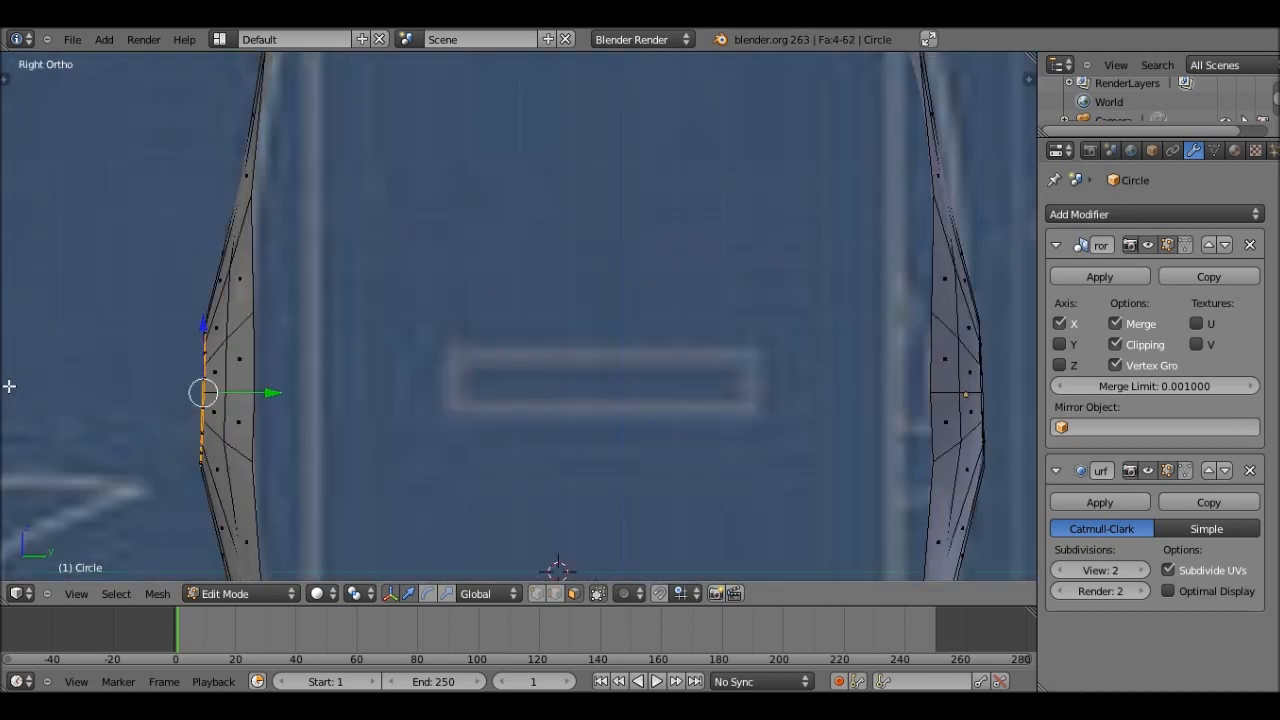
{"action": "key", "text": "g"}
{"action": "key", "text": "y"}
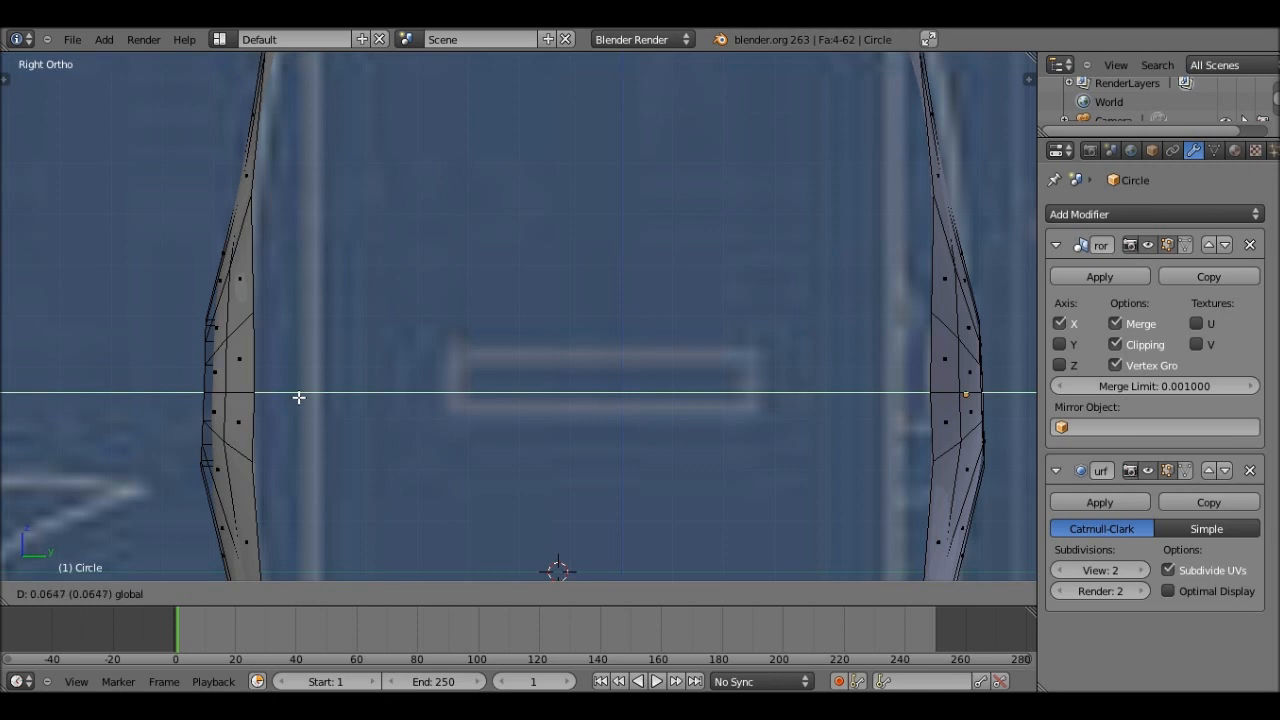
{"action": "left_click", "coordinate": [309, 399]}
Extrude the recessed eye faces again back toward the front surface and scale them uniformly to about 0.62.
{"action": "middle_click_drag", "start_coordinate": [229, 389], "coordinate": [384, 408]}
{"action": "scroll", "coordinate": [384, 408], "scroll_direction": "up", "scroll_amount": 5}
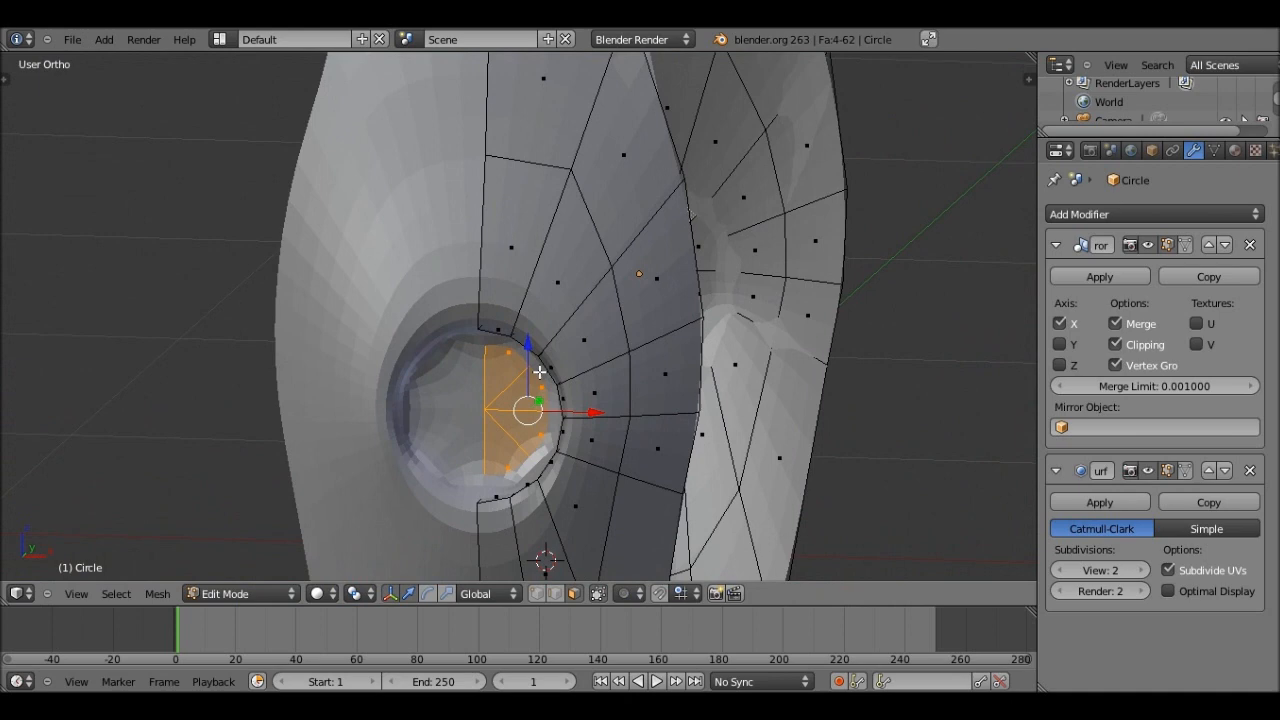
{"action": "middle_click_drag", "start_coordinate": [539, 372], "coordinate": [586, 436]}
{"action": "left_click_drag", "start_coordinate": [439, 482], "coordinate": [423, 500]}
{"action": "scroll", "coordinate": [423, 500], "scroll_direction": "down", "scroll_amount": 1}
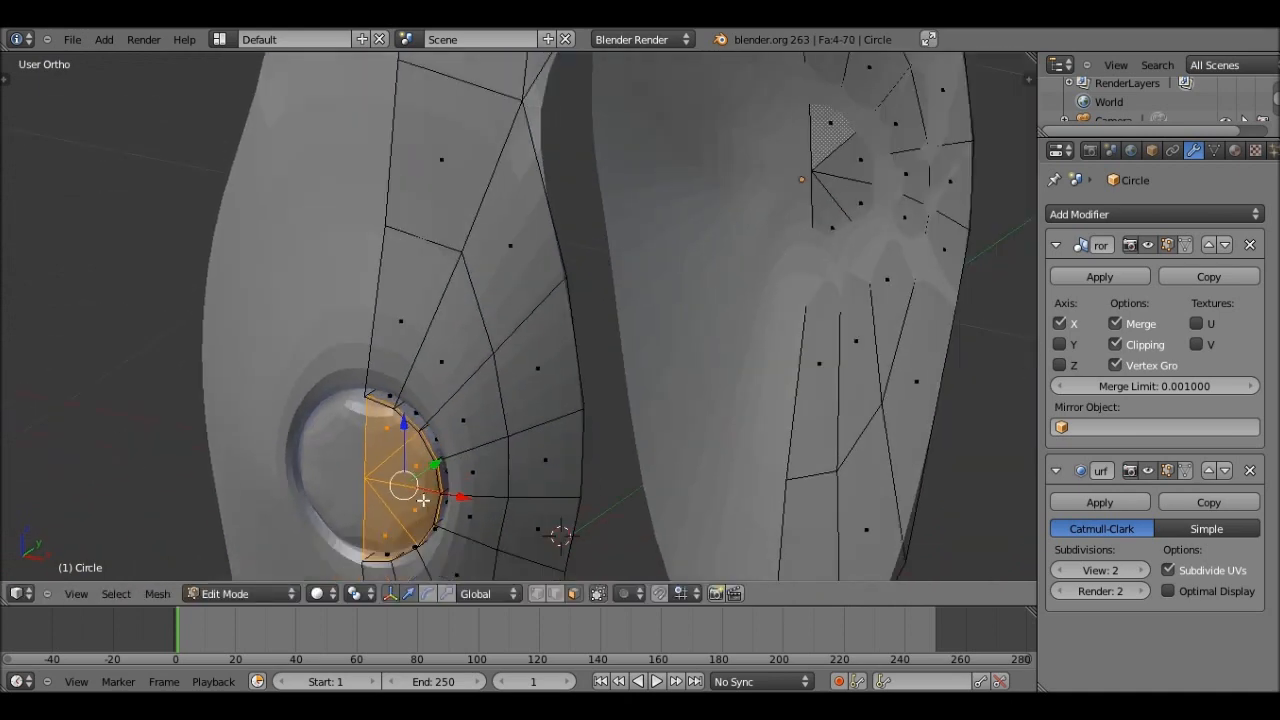
{"action": "scroll", "coordinate": [423, 500], "scroll_direction": "down", "scroll_amount": 2}
{"action": "key", "text": "s"}
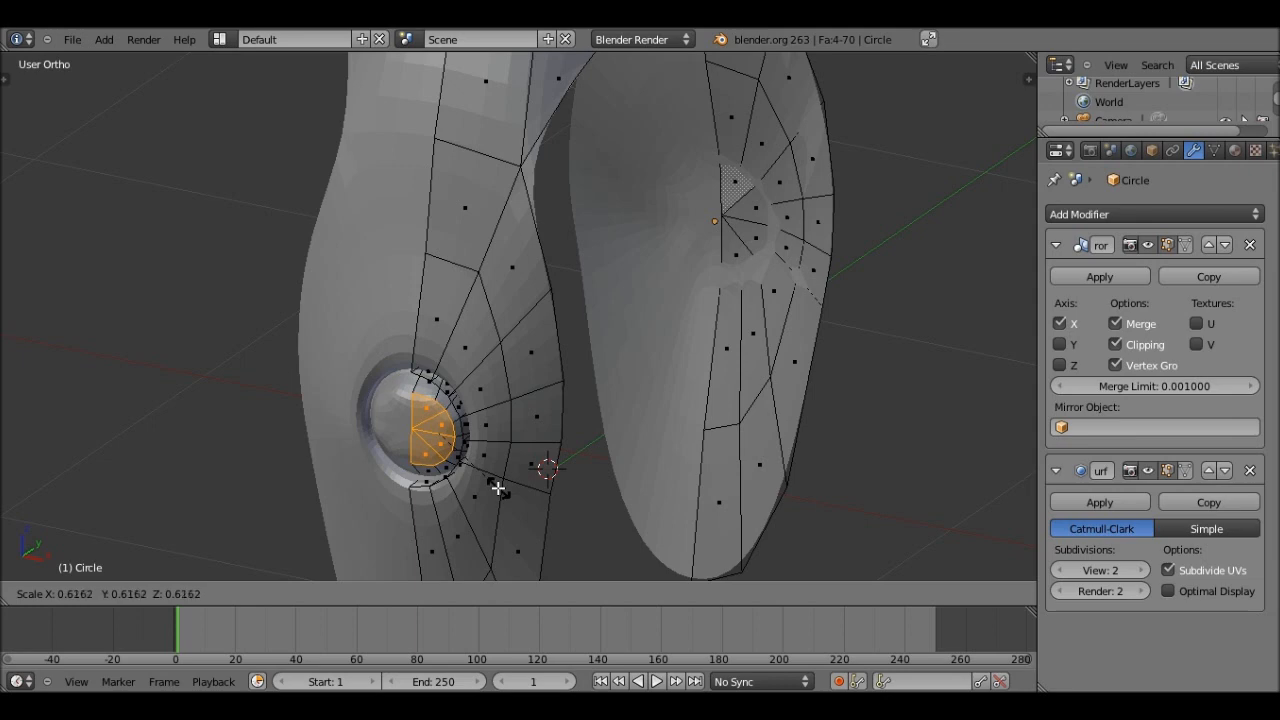
{"action": "left_click", "coordinate": [498, 488]}
Scale the inner eye faces to about 0.6 along X and about 0.81 along Z in front view.
{"action": "key", "text": "KP_1"}
{"action": "scroll", "coordinate": [514, 305], "scroll_direction": "up", "scroll_amount": 2}
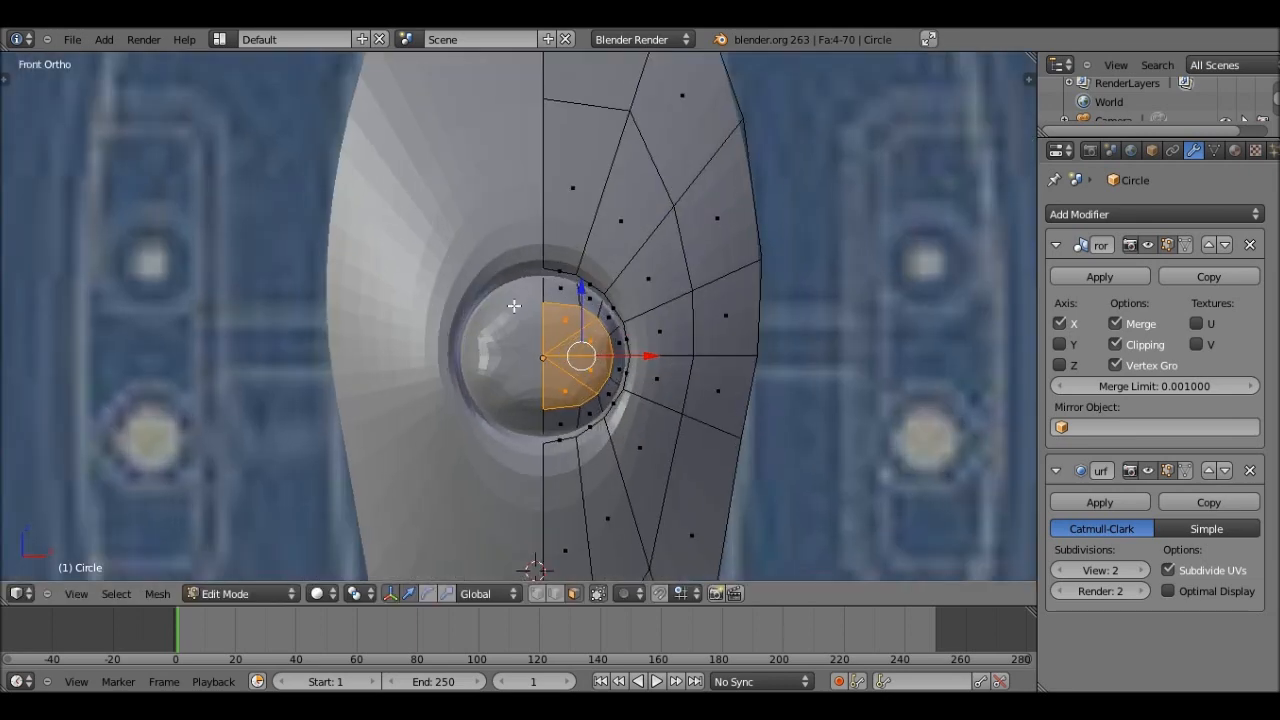
{"action": "scroll", "coordinate": [514, 305], "scroll_direction": "up", "scroll_amount": 2}
{"action": "key", "text": "s"}
{"action": "key", "text": "x"}
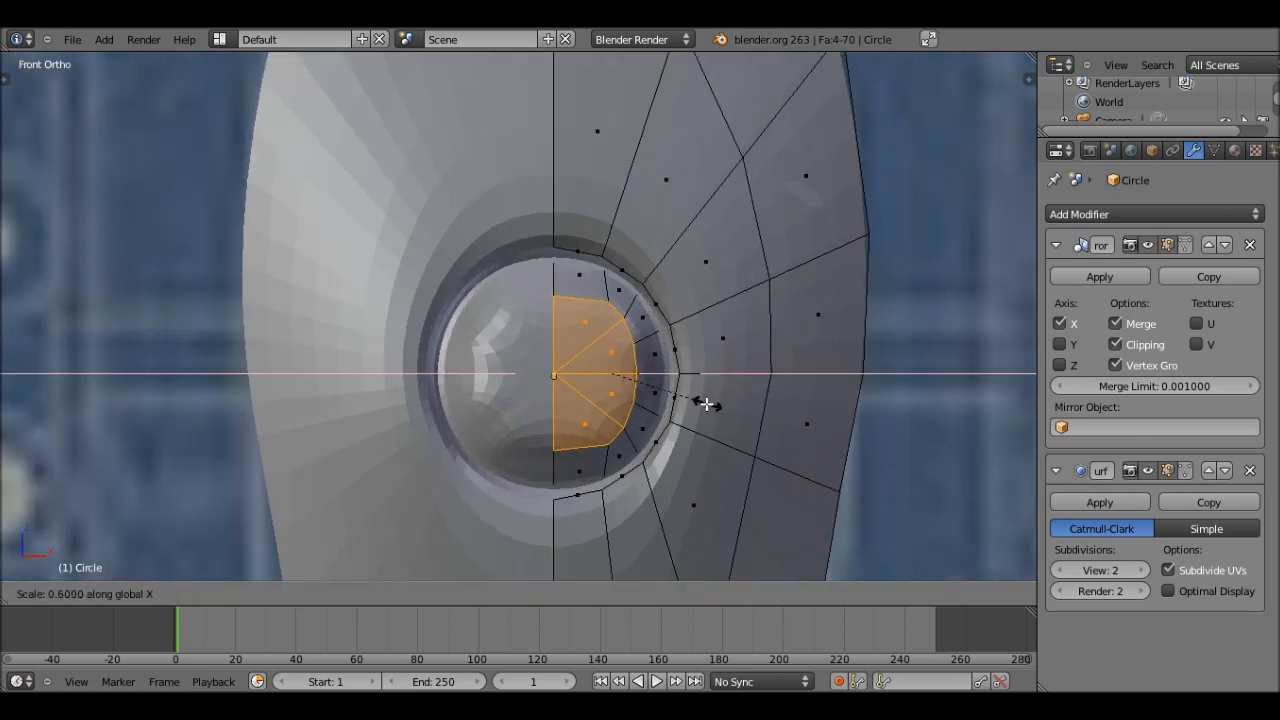
{"action": "left_click", "coordinate": [703, 398]}
{"action": "key", "text": "s"}
{"action": "key", "text": "z"}
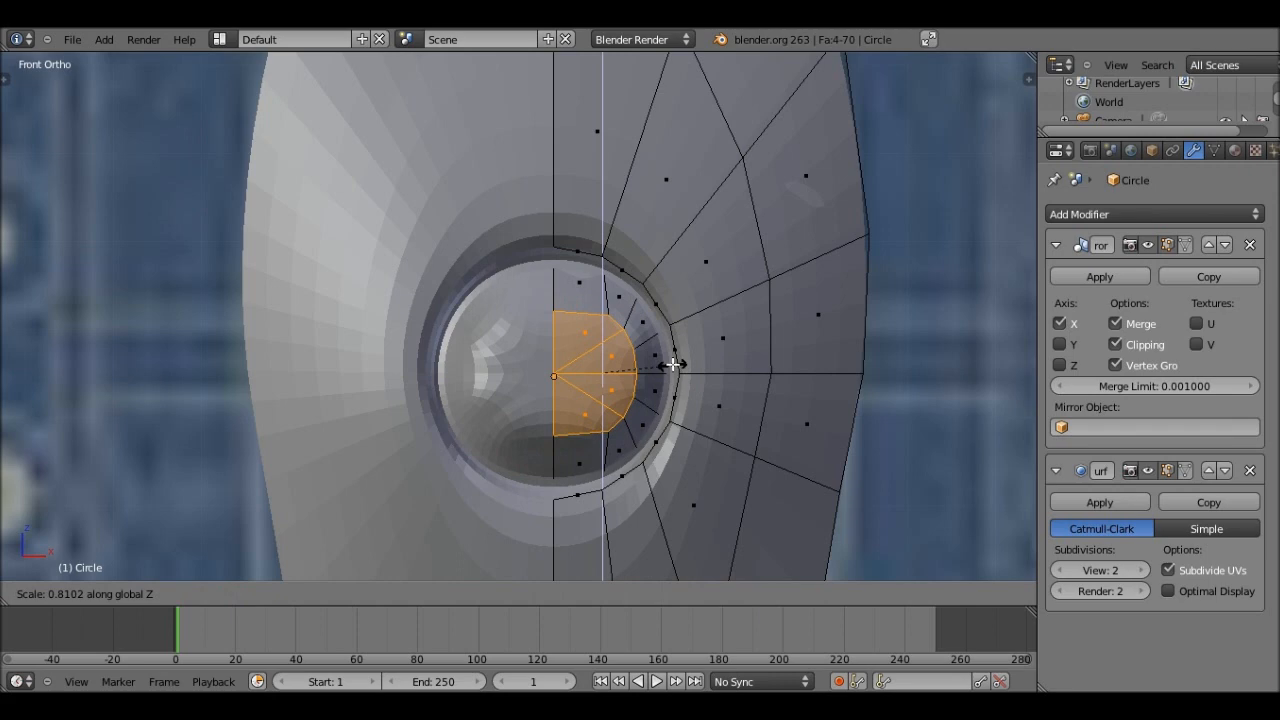
{"action": "left_click", "coordinate": [669, 364]}
Apply smooth shading to the whole body and compare its shape with the front-view blueprint.
{"action": "key", "text": "Tab"}
{"action": "scroll", "coordinate": [669, 364], "scroll_direction": "down", "scroll_amount": 3}
{"action": "middle_click_drag", "start_coordinate": [669, 364], "coordinate": [564, 443]}
{"action": "scroll", "coordinate": [737, 429], "scroll_direction": "down", "scroll_amount": 5}
{"action": "middle_click_drag", "start_coordinate": [737, 429], "coordinate": [502, 366]}
{"action": "key", "text": "t"}
{"action": "left_click", "coordinate": [32, 297]}
{"action": "key", "text": "t"}
{"action": "middle_click_drag", "start_coordinate": [408, 310], "coordinate": [620, 318]}
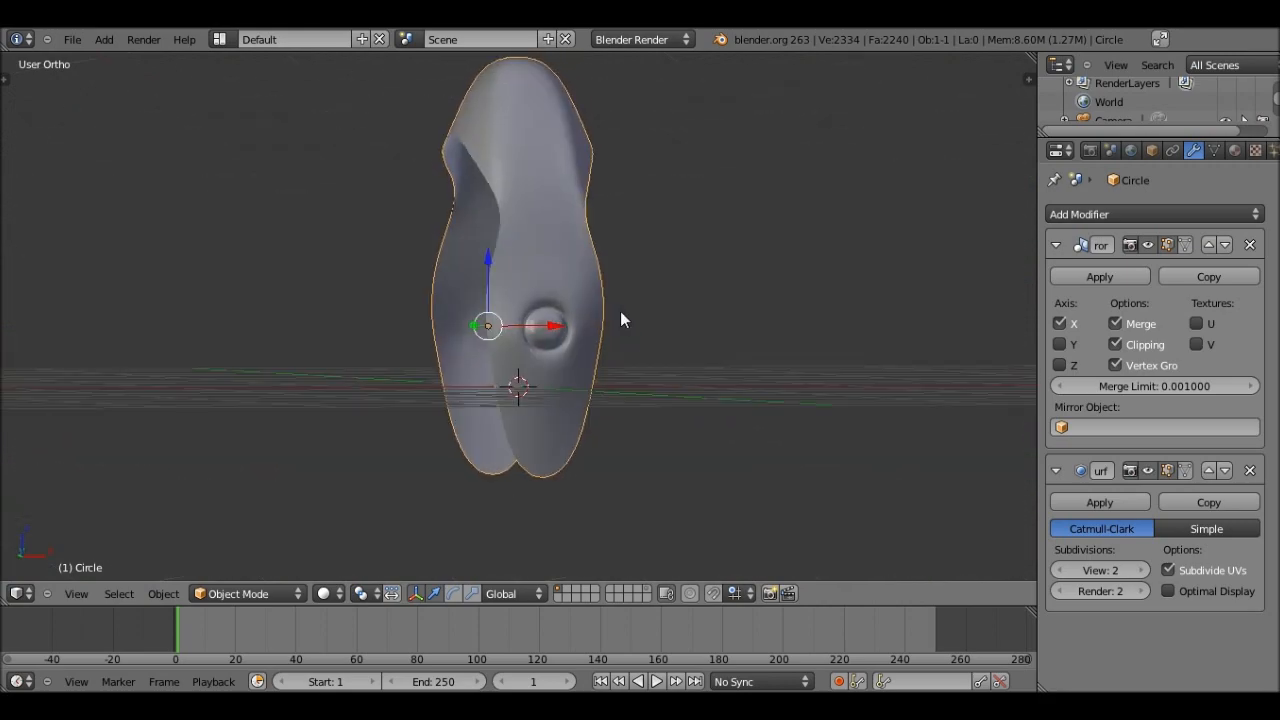
{"action": "key", "text": "KP_1"}
{"action": "scroll", "coordinate": [719, 298], "scroll_direction": "down", "scroll_amount": 3}
{"action": "scroll", "coordinate": [400, 305], "scroll_direction": "up", "scroll_amount": 3}
{"action": "scroll", "coordinate": [491, 296], "scroll_direction": "down", "scroll_amount": 1}
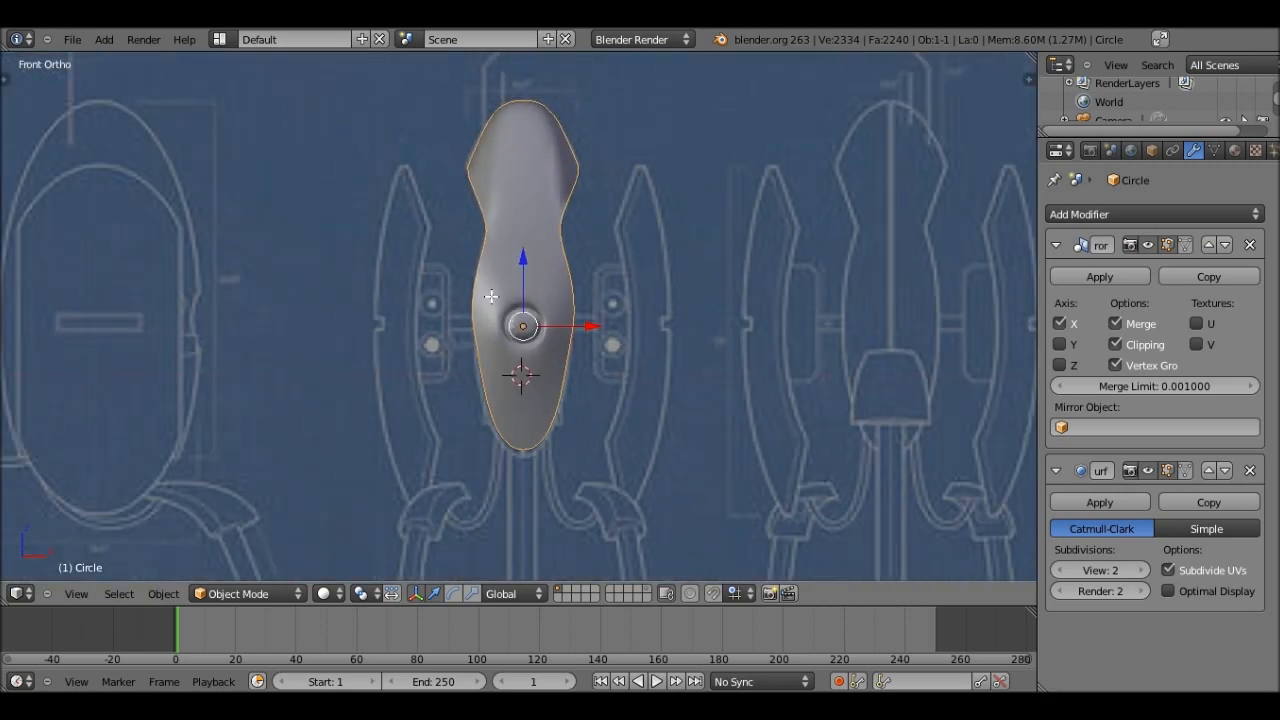
{"action": "key", "text": "Tab"}
{"action": "scroll", "coordinate": [505, 302], "scroll_direction": "up", "scroll_amount": 5}
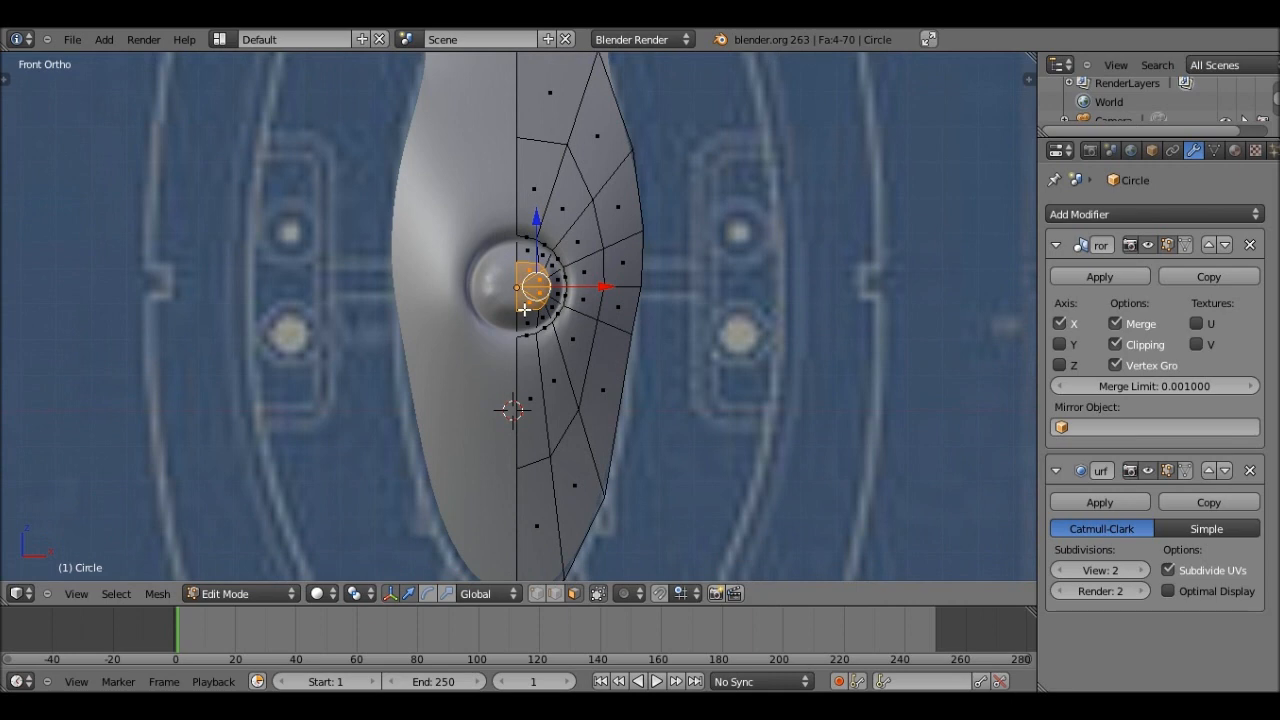
{"action": "key", "text": "ctrl+r"}
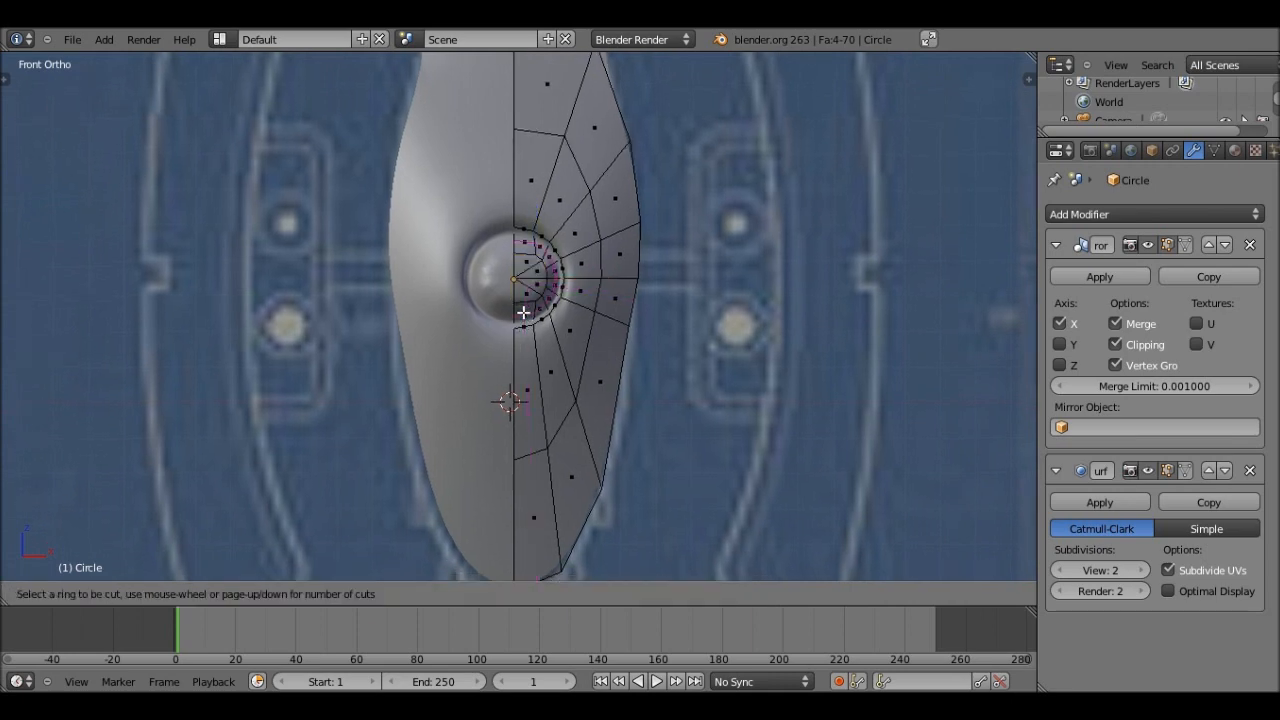
{"action": "key", "text": "Escape"}
{"action": "middle_click_drag", "start_coordinate": [499, 382], "coordinate": [485, 255], "text": "shift"}
{"action": "key", "text": "k"}
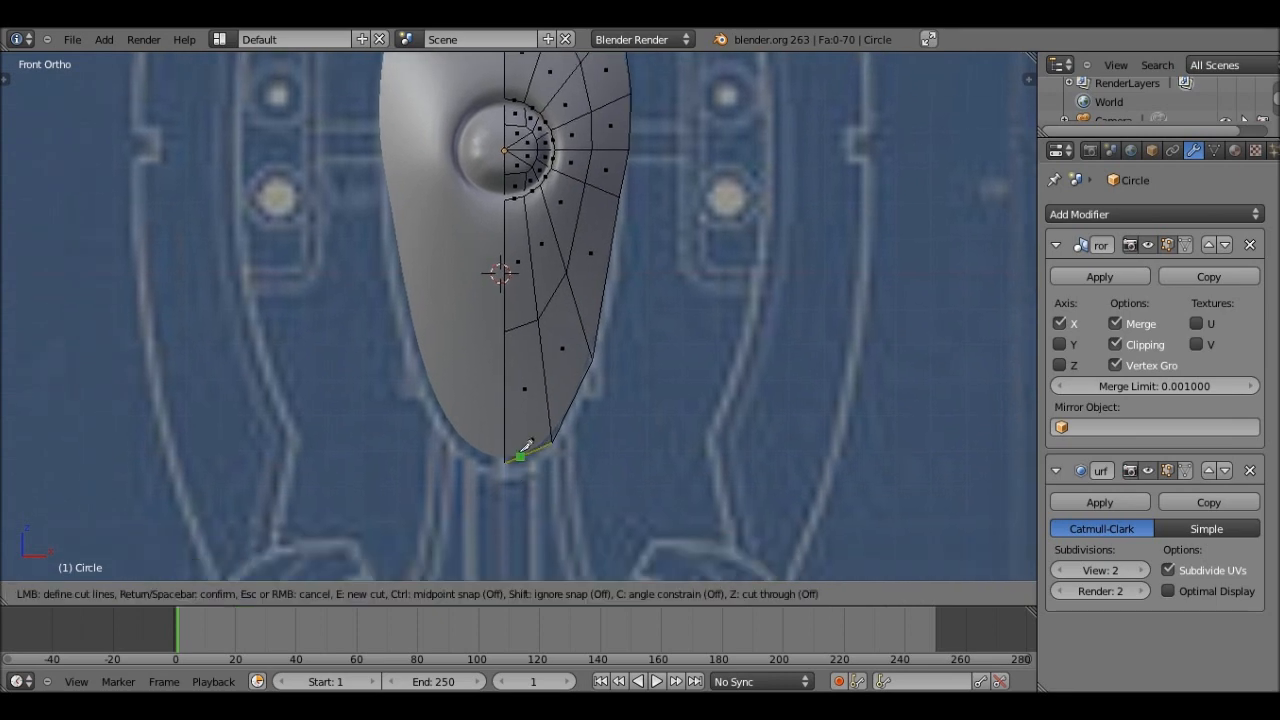
{"action": "scroll", "coordinate": [512, 258], "scroll_direction": "down", "scroll_amount": 5}
{"action": "middle_click_drag", "start_coordinate": [511, 259], "coordinate": [515, 321], "text": "shift"}
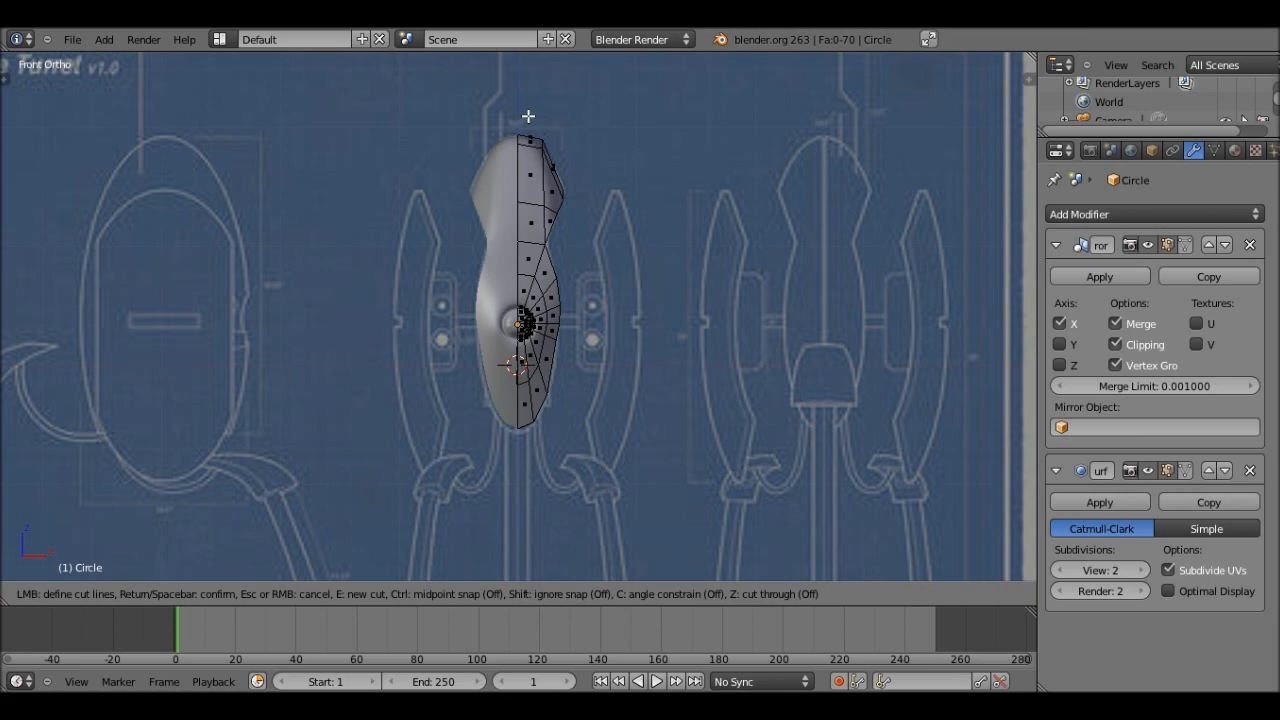
{"action": "key", "text": "Escape"}
Try to knife-cut a straight vertical line down the editable half of the body, just beside its centre line in front view.
{"action": "key", "text": "z"}
{"action": "key", "text": "k"}
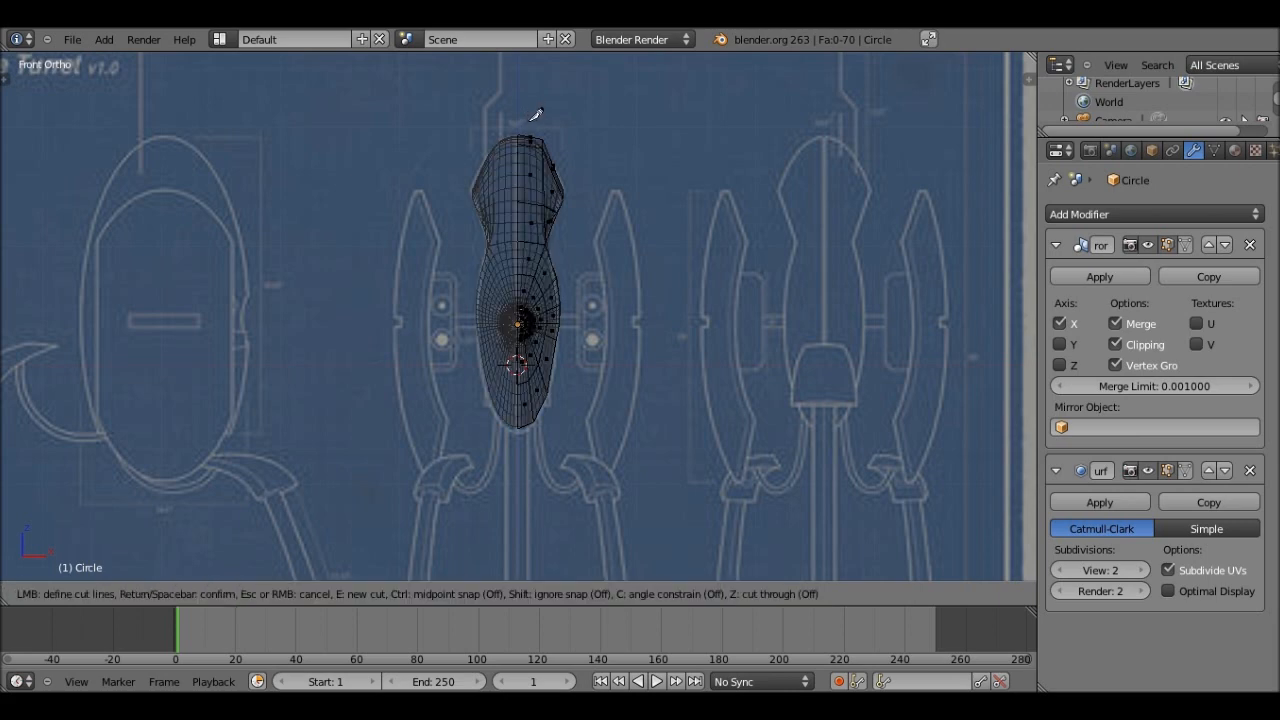
{"action": "left_click", "coordinate": [527, 119]}
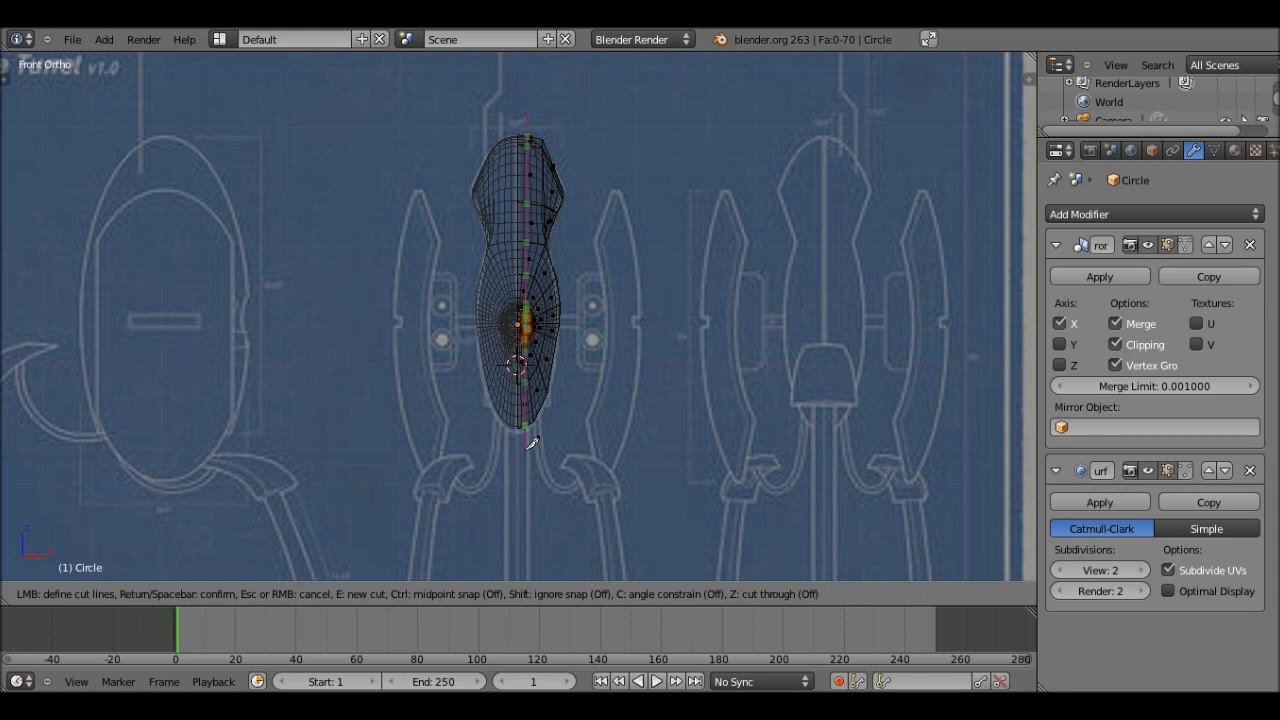
{"action": "scroll", "coordinate": [531, 444], "scroll_direction": "up", "scroll_amount": 6}
{"action": "scroll", "coordinate": [530, 420], "scroll_direction": "up", "scroll_amount": 2}
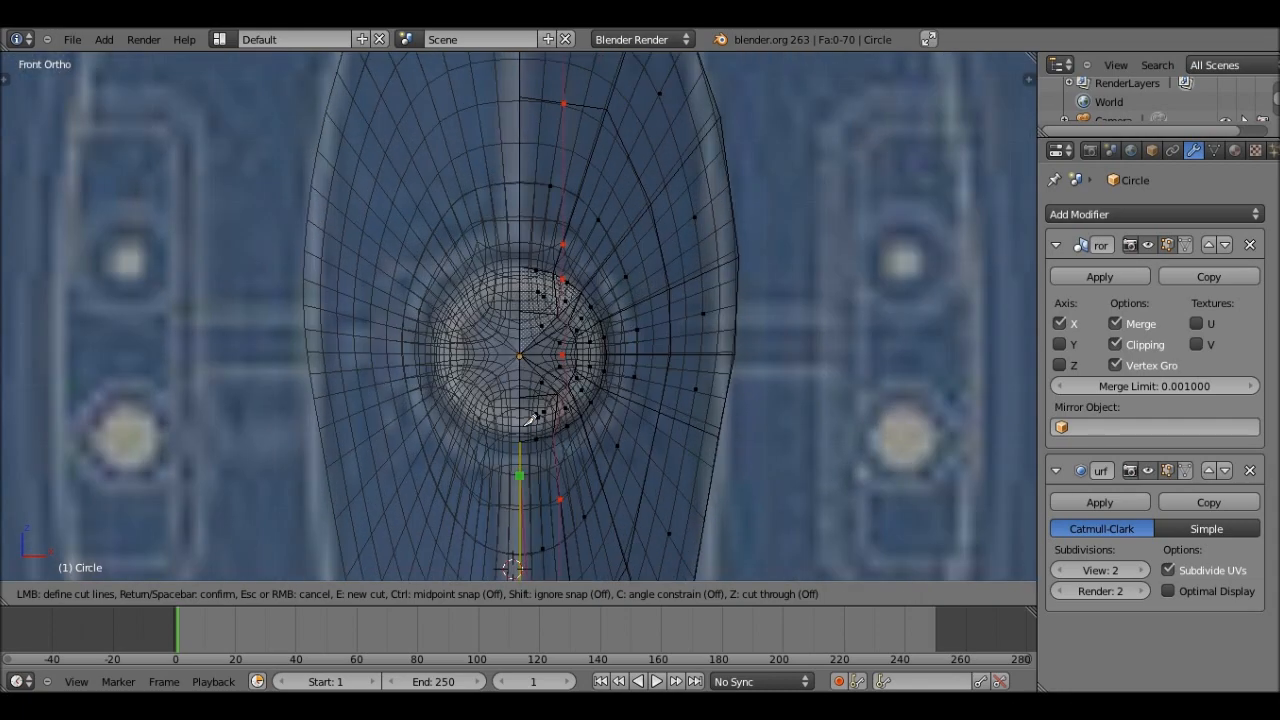
{"action": "scroll", "coordinate": [523, 426], "scroll_direction": "down", "scroll_amount": 6}
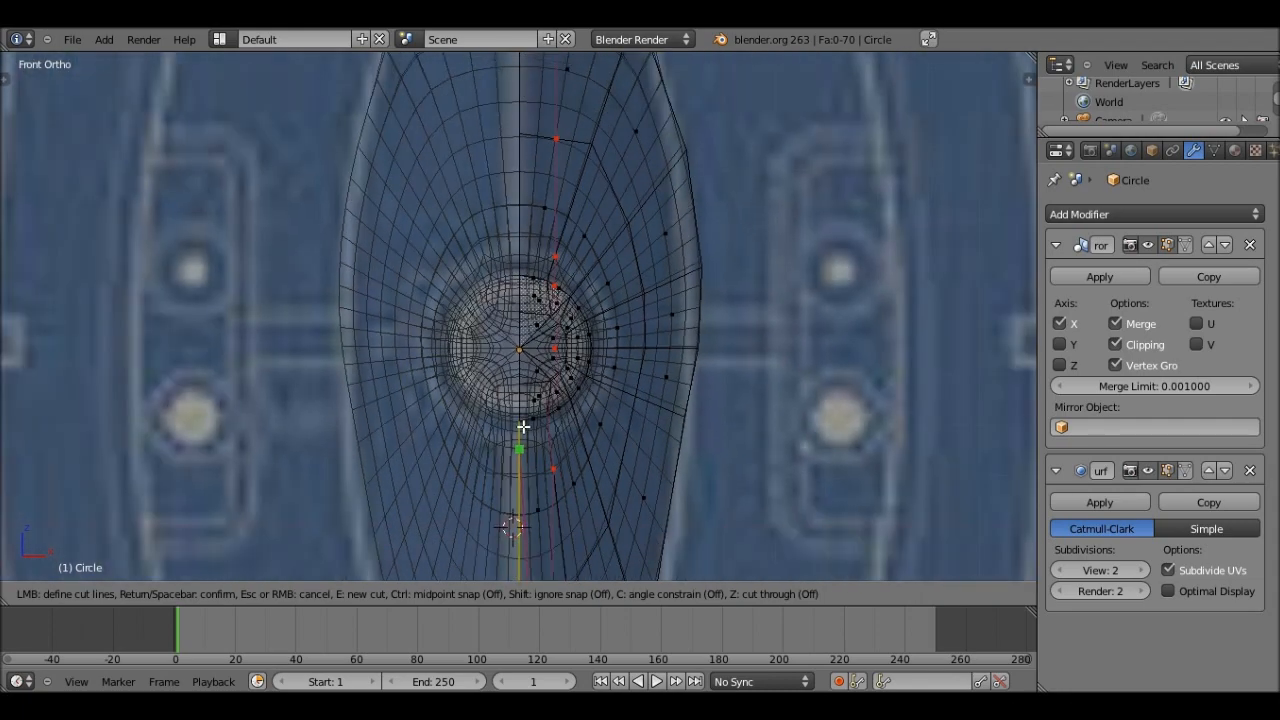
{"action": "key", "text": "Return"}
Examine the geometry and smooth shading around the upper rim of the eye where the knife line crosses it.
{"action": "scroll", "coordinate": [514, 463], "scroll_direction": "down", "scroll_amount": 2}
{"action": "middle_click_drag", "start_coordinate": [563, 370], "coordinate": [549, 397]}
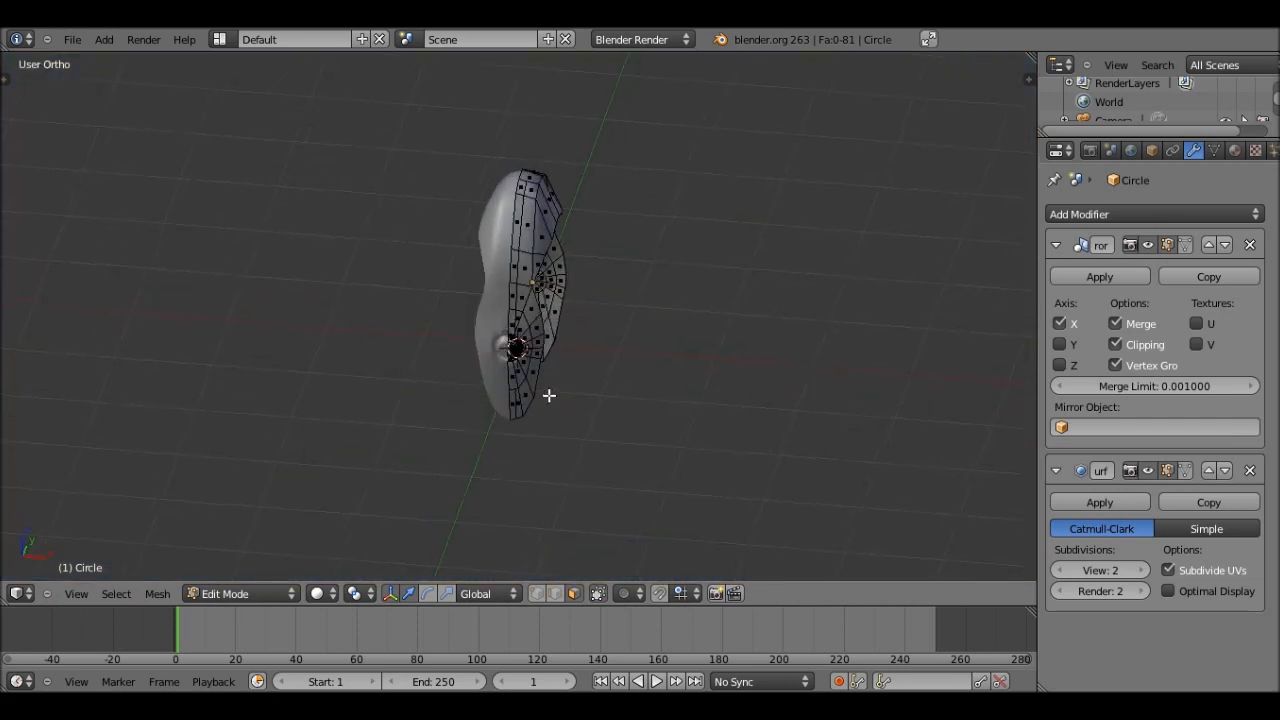
{"action": "scroll", "coordinate": [555, 350], "scroll_direction": "up", "scroll_amount": 4}
{"action": "middle_click_drag", "start_coordinate": [529, 333], "coordinate": [536, 430]}
{"action": "scroll", "coordinate": [527, 468], "scroll_direction": "up", "scroll_amount": 3}
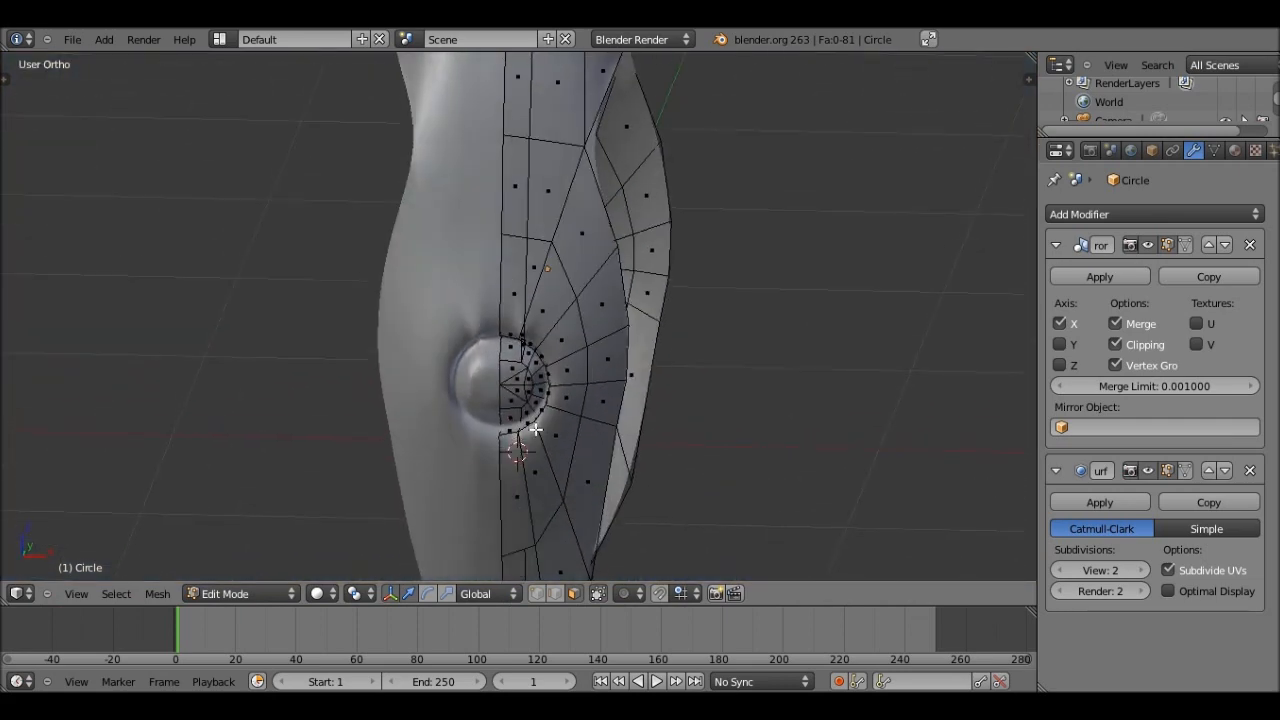
{"action": "scroll", "coordinate": [536, 430], "scroll_direction": "up", "scroll_amount": 3}
{"action": "scroll", "coordinate": [530, 467], "scroll_direction": "up", "scroll_amount": 2}
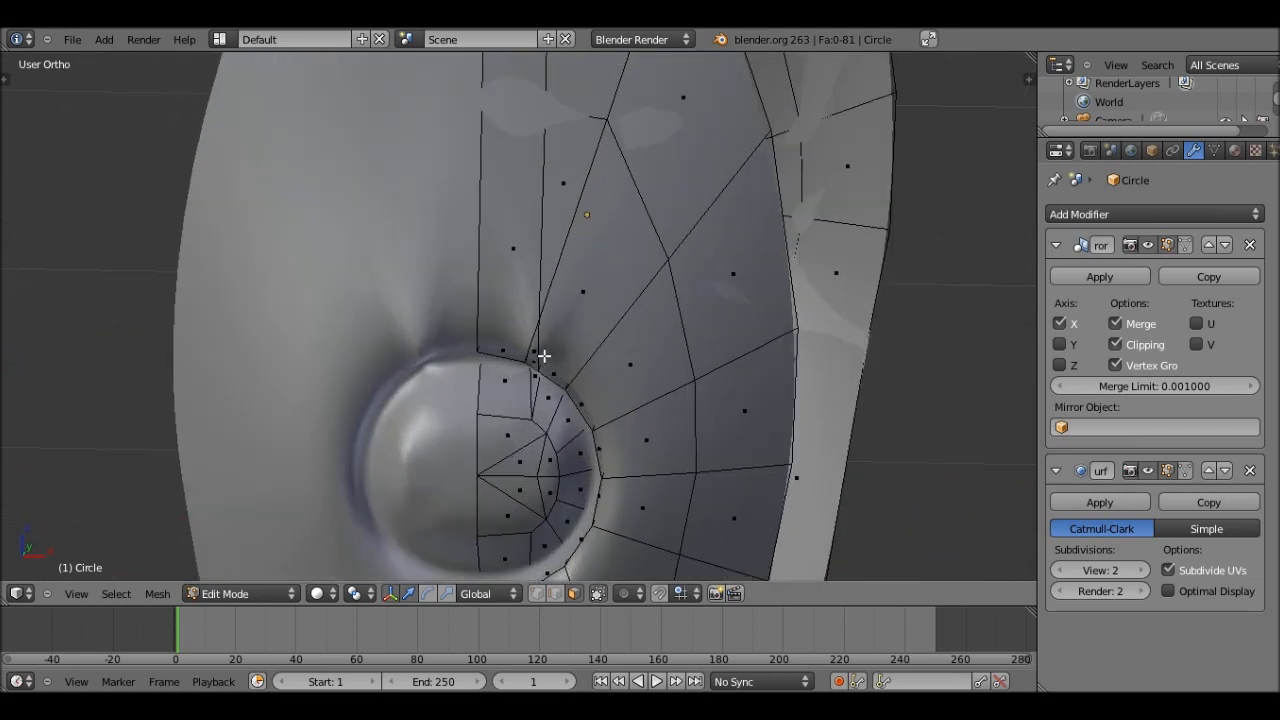
{"action": "right_click", "coordinate": [540, 355]}
{"action": "scroll", "coordinate": [546, 380], "scroll_direction": "down", "scroll_amount": 1}
{"action": "scroll", "coordinate": [551, 400], "scroll_direction": "up", "scroll_amount": 1}
{"action": "mouse_move", "coordinate": [551, 400]}
{"action": "middle_mouse_down"}
{"action": "mouse_move", "coordinate": [570, 386]}
{"action": "mouse_move", "coordinate": [486, 407]}
{"action": "mouse_move", "coordinate": [514, 376]}
{"action": "mouse_move", "coordinate": [674, 357]}
{"action": "mouse_move", "coordinate": [529, 406]}
{"action": "middle_mouse_up"}
{"action": "scroll", "coordinate": [569, 386], "scroll_direction": "down", "scroll_amount": 3}
{"action": "key", "text": "Tab"}
{"action": "scroll", "coordinate": [564, 387], "scroll_direction": "down", "scroll_amount": 2}
{"action": "scroll", "coordinate": [529, 406], "scroll_direction": "down", "scroll_amount": 2}
{"action": "scroll", "coordinate": [522, 397], "scroll_direction": "up", "scroll_amount": 3}
{"action": "scroll", "coordinate": [522, 398], "scroll_direction": "up", "scroll_amount": 3}
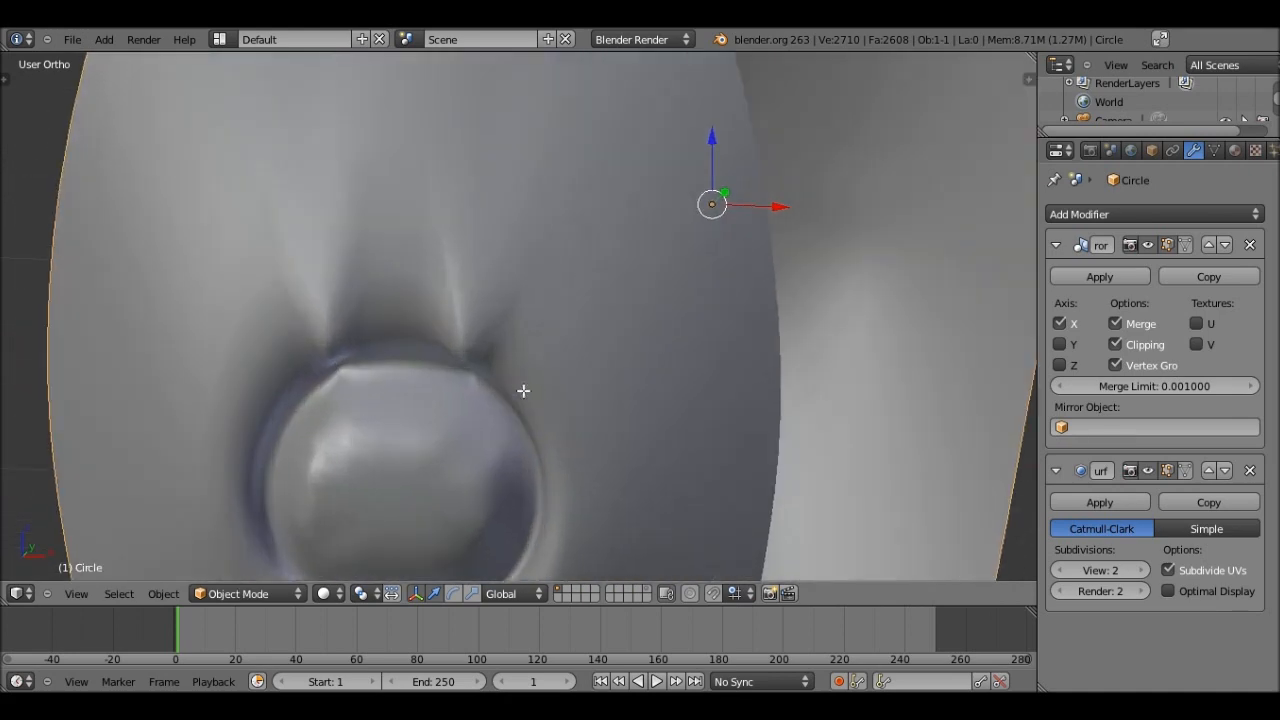
{"action": "key", "text": "Tab"}
{"action": "scroll", "coordinate": [530, 365], "scroll_direction": "up", "scroll_amount": 2}
{"action": "scroll", "coordinate": [535, 365], "scroll_direction": "down", "scroll_amount": 4}
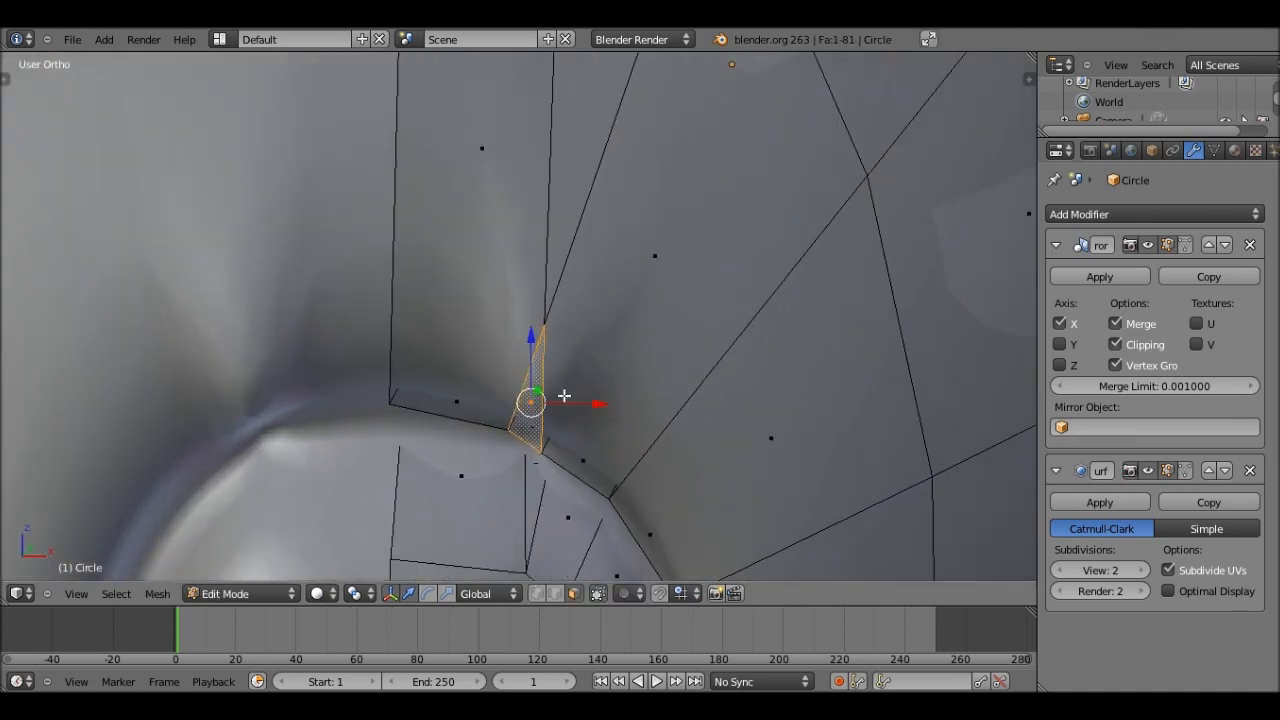
Undo the vertical knife cut through the body.
{"action": "scroll", "coordinate": [536, 339], "scroll_direction": "down", "scroll_amount": 2}
{"action": "key", "text": "ctrl+z"}
{"action": "key", "text": "ctrl+z"}
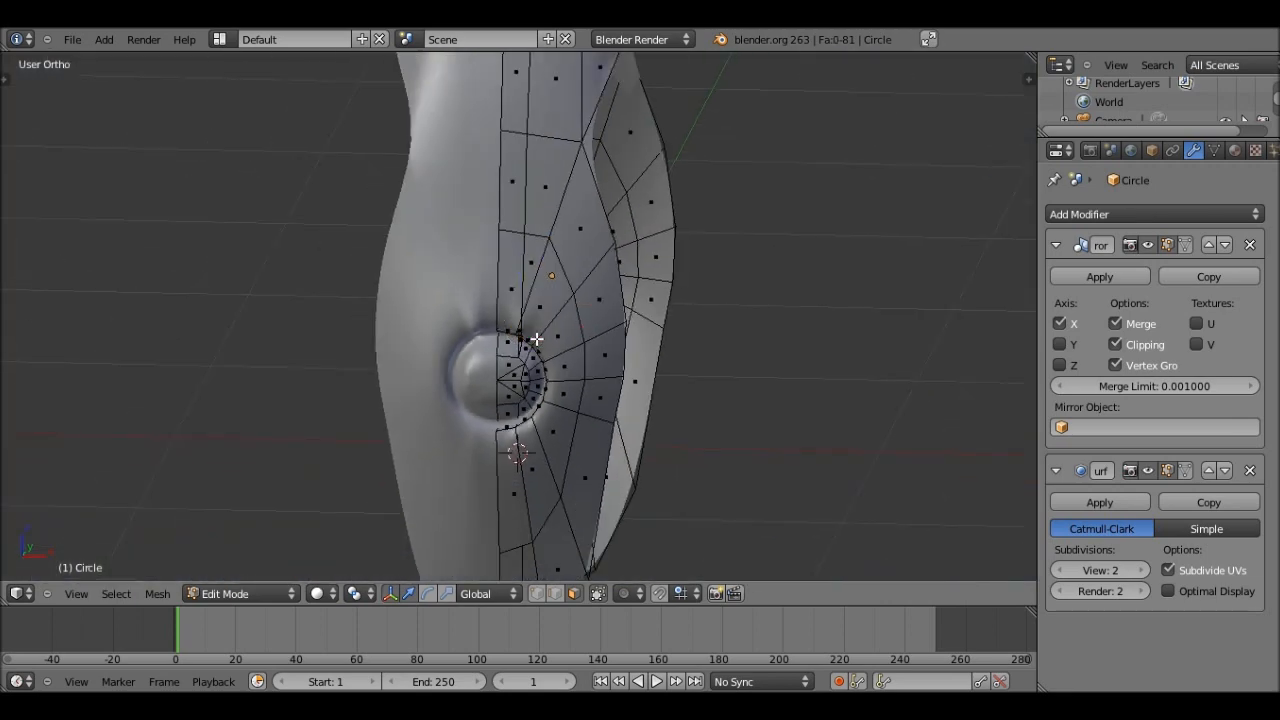
{"action": "scroll", "coordinate": [540, 355], "scroll_direction": "down", "scroll_amount": 1}
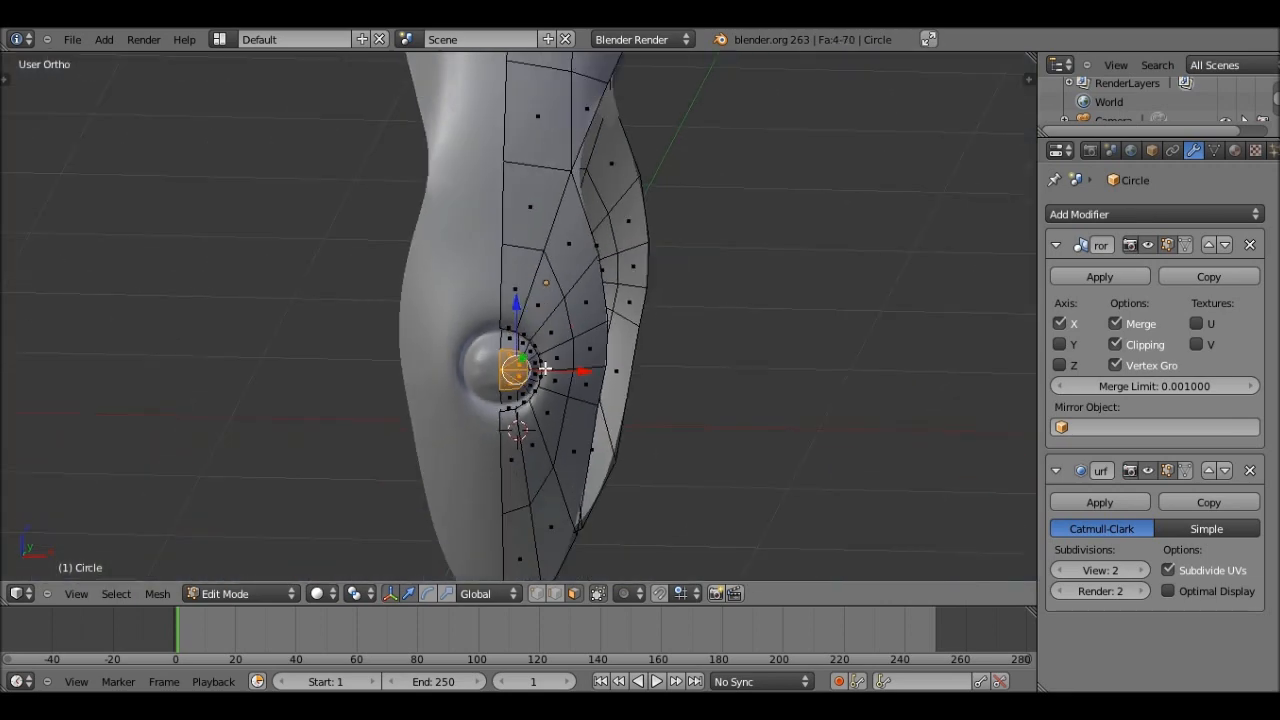
{"action": "key", "text": "KP_1"}
{"action": "key", "text": "ctrl+r"}
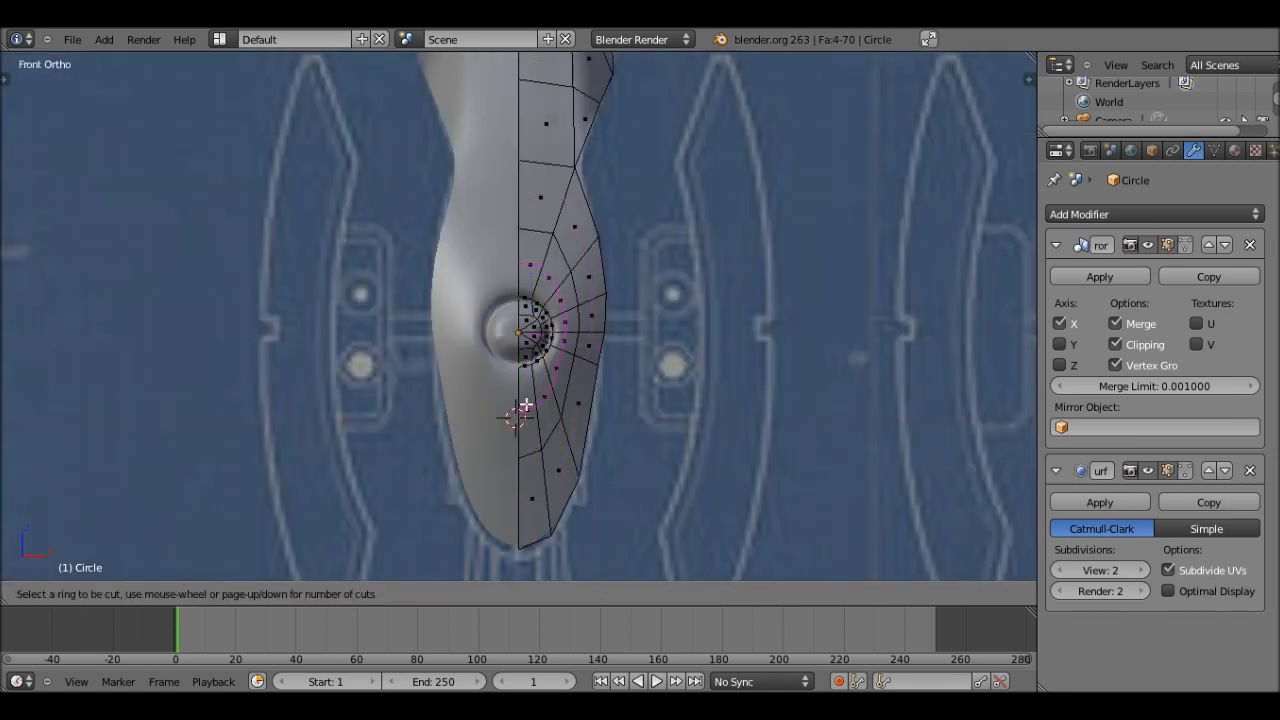
{"action": "left_click", "coordinate": [533, 458]}
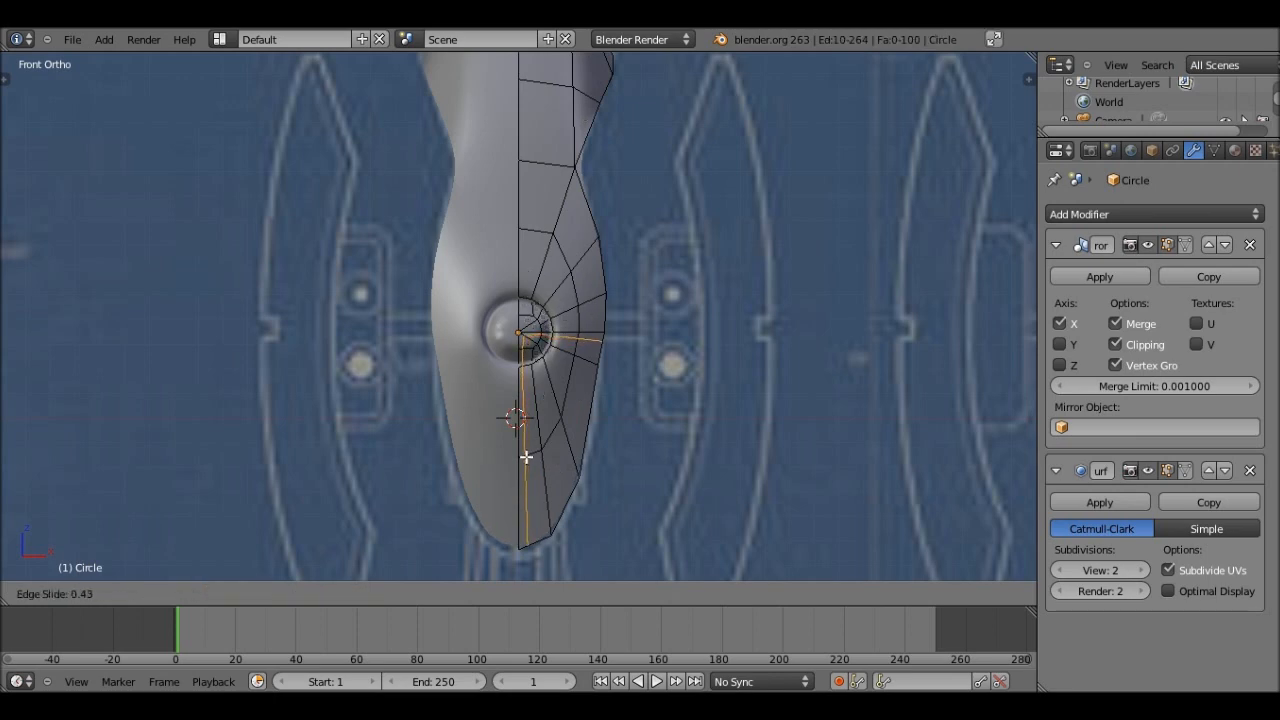
{"action": "left_click", "coordinate": [578, 447]}
Add two loop cuts close to the centre line, one below the eye and one above it, sliding the upper one to about -0.49.
{"action": "key", "text": "ctrl+r"}
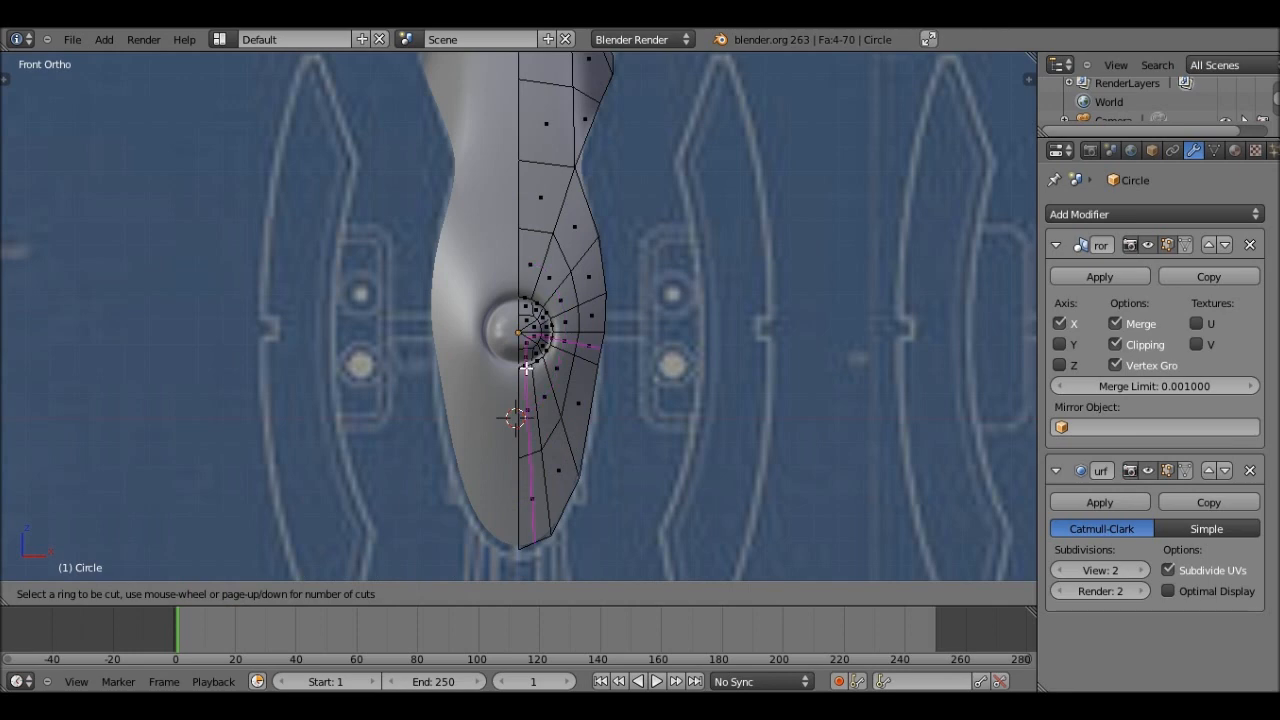
{"action": "left_click", "coordinate": [526, 368]}
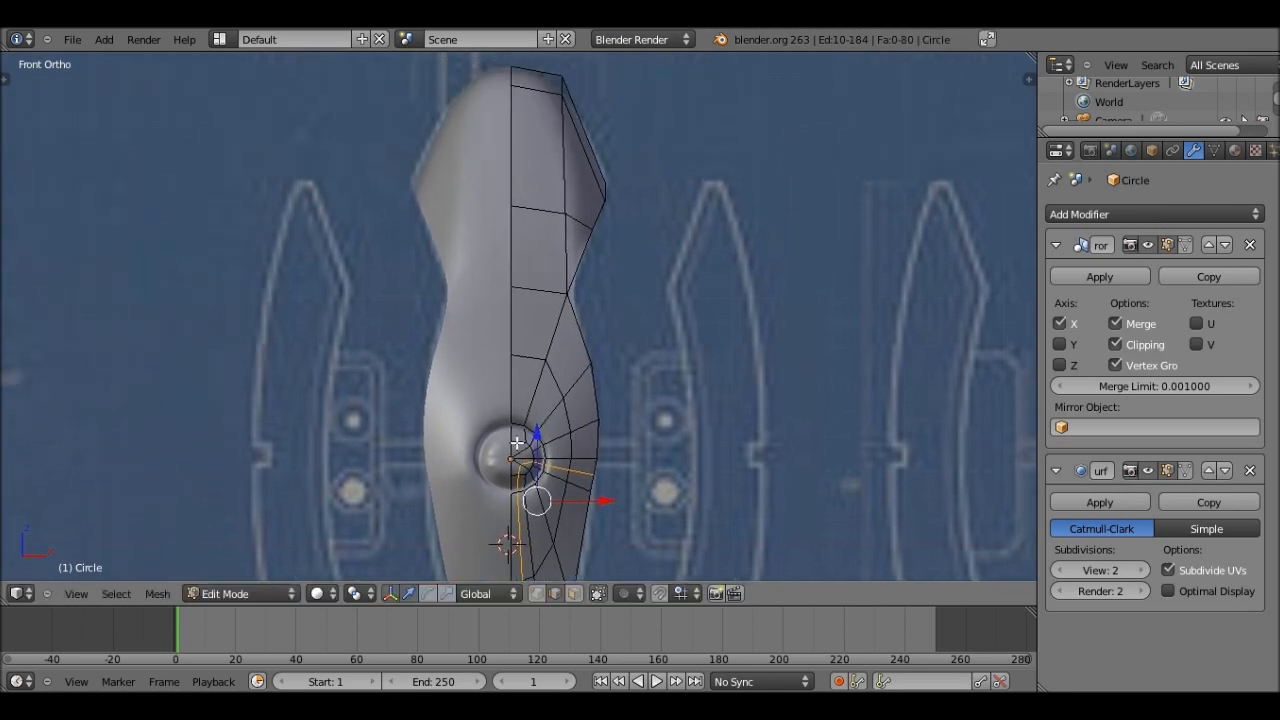
{"action": "key", "text": "ctrl+r"}
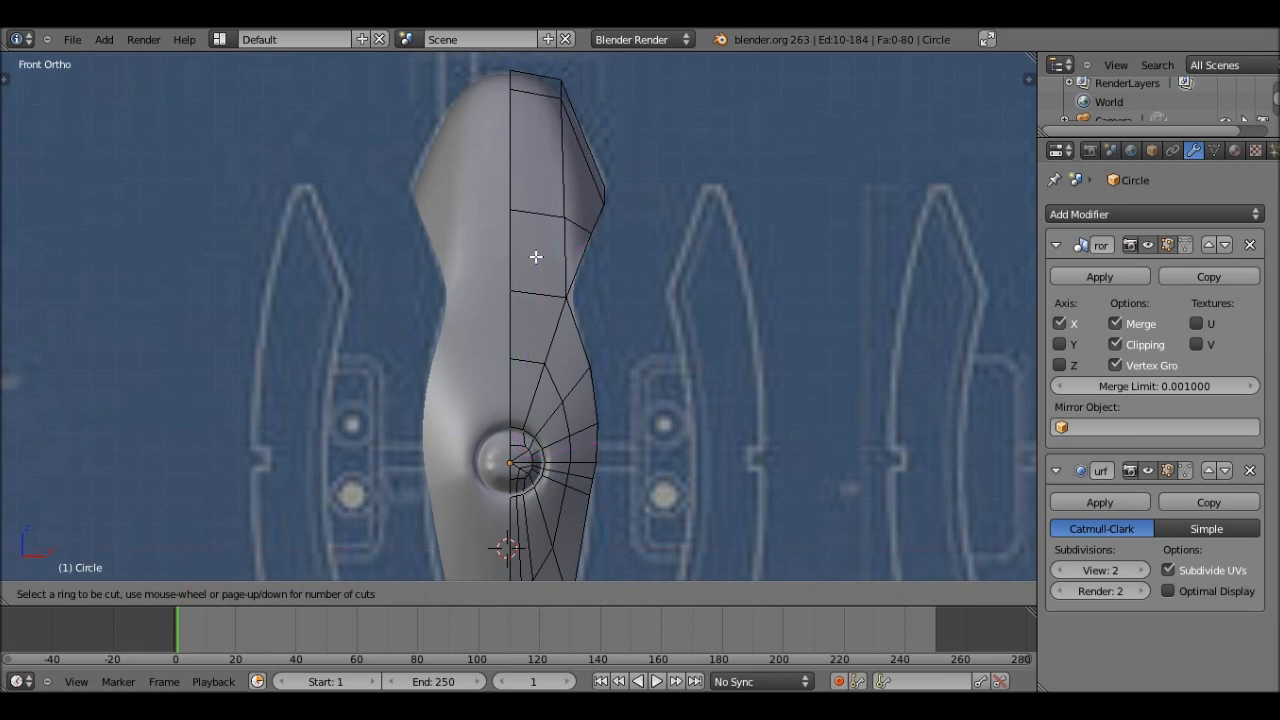
{"action": "left_click", "coordinate": [538, 218]}
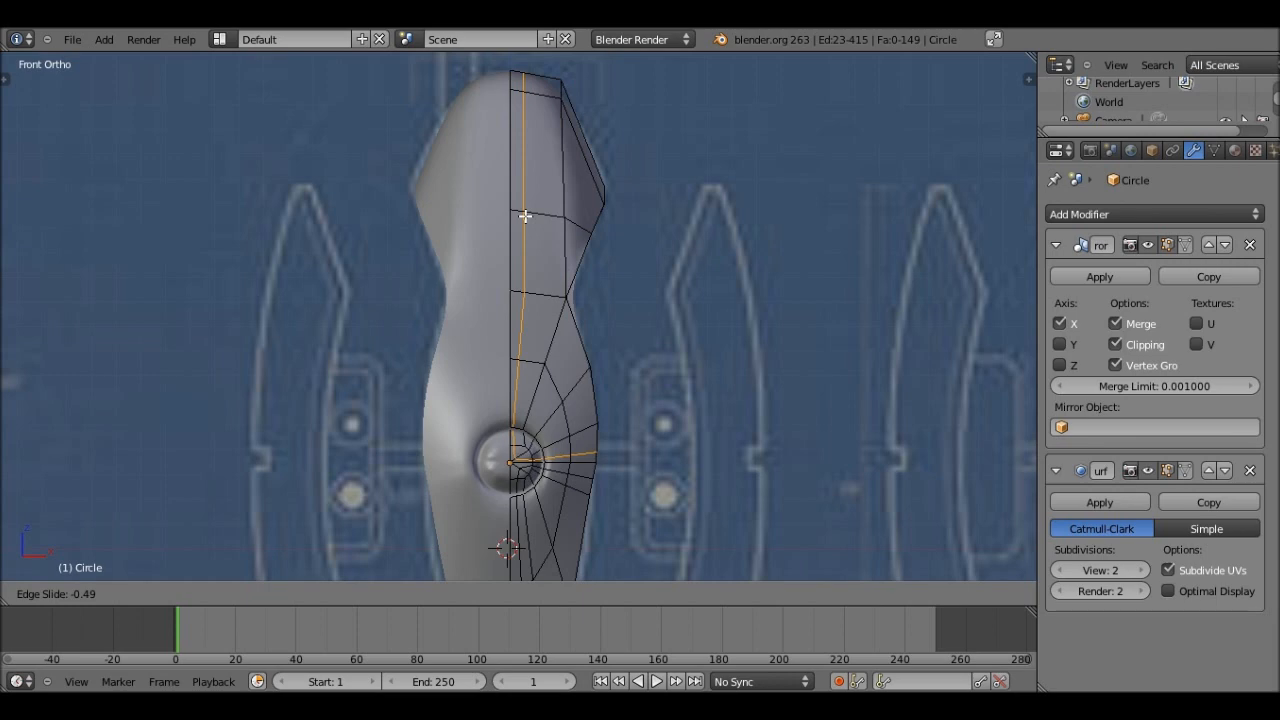
{"action": "left_click", "coordinate": [525, 216]}
{"action": "scroll", "coordinate": [525, 216], "scroll_direction": "up", "scroll_amount": 3}
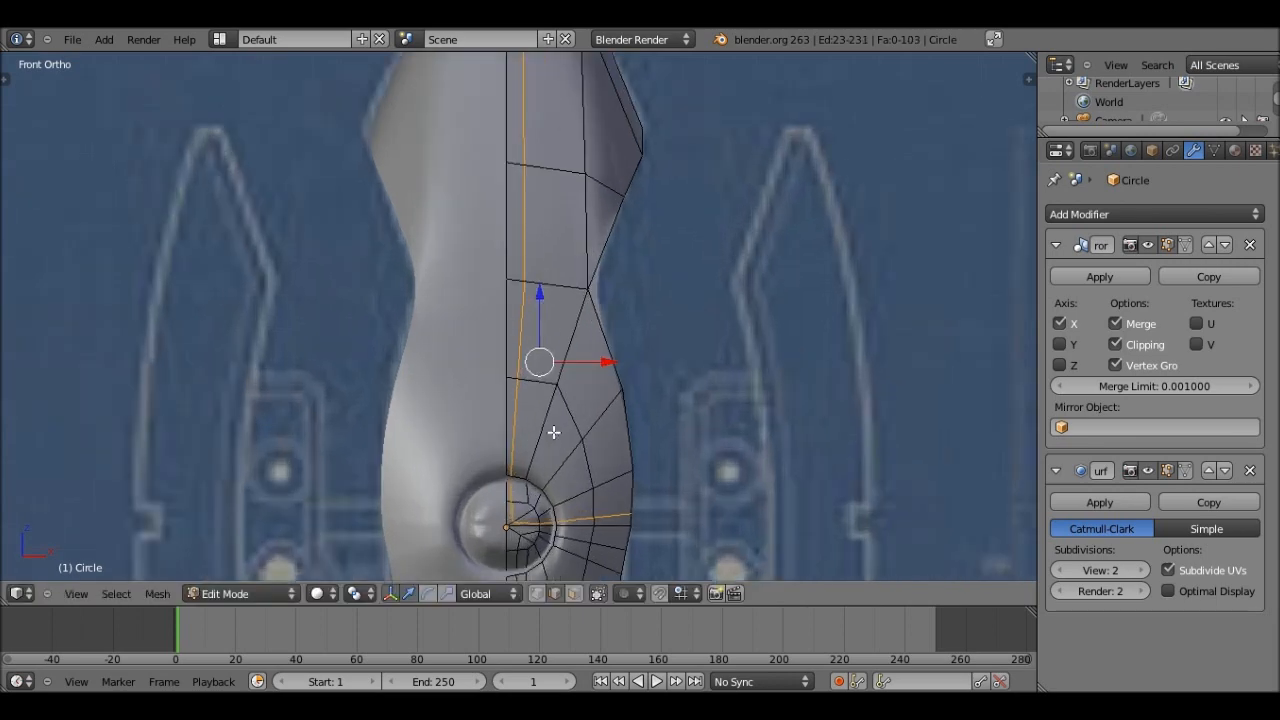
Select the narrow face strip along the centre seam above the eye, excluding the eye and side faces of that loop.
{"action": "left_click", "coordinate": [573, 593]}
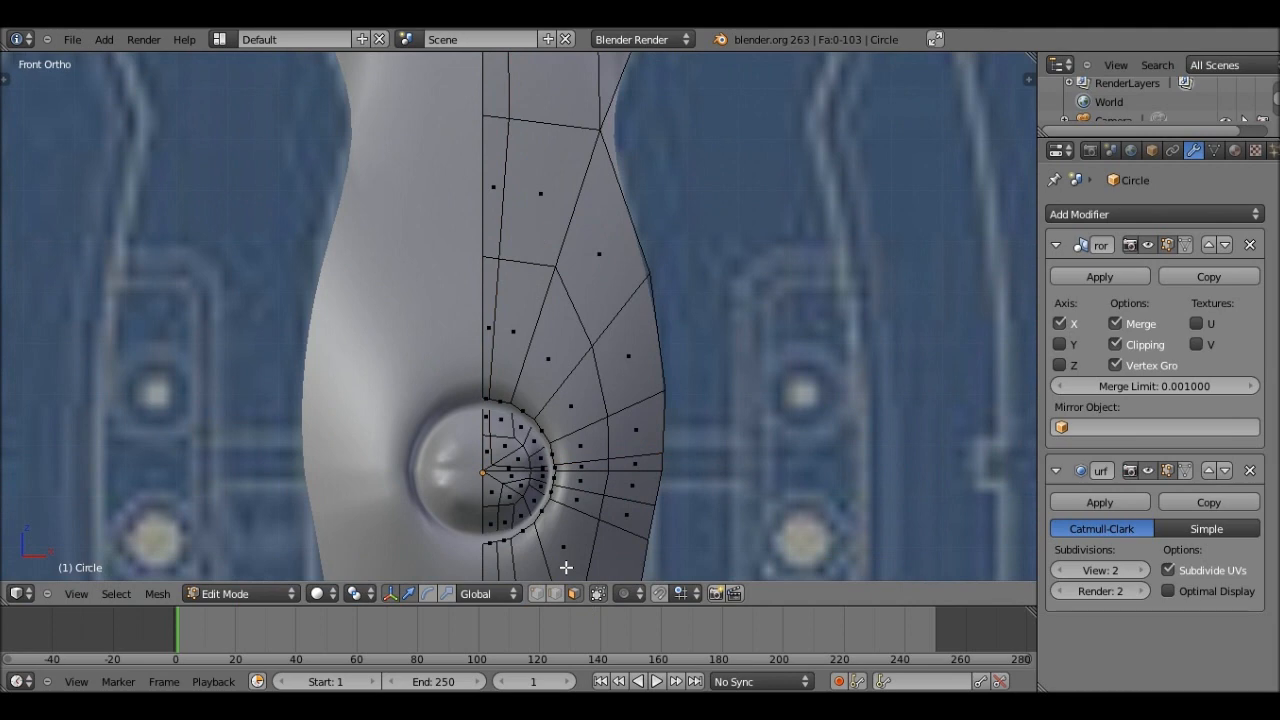
{"action": "right_click", "coordinate": [493, 261], "text": "alt"}
{"action": "key", "text": "z"}
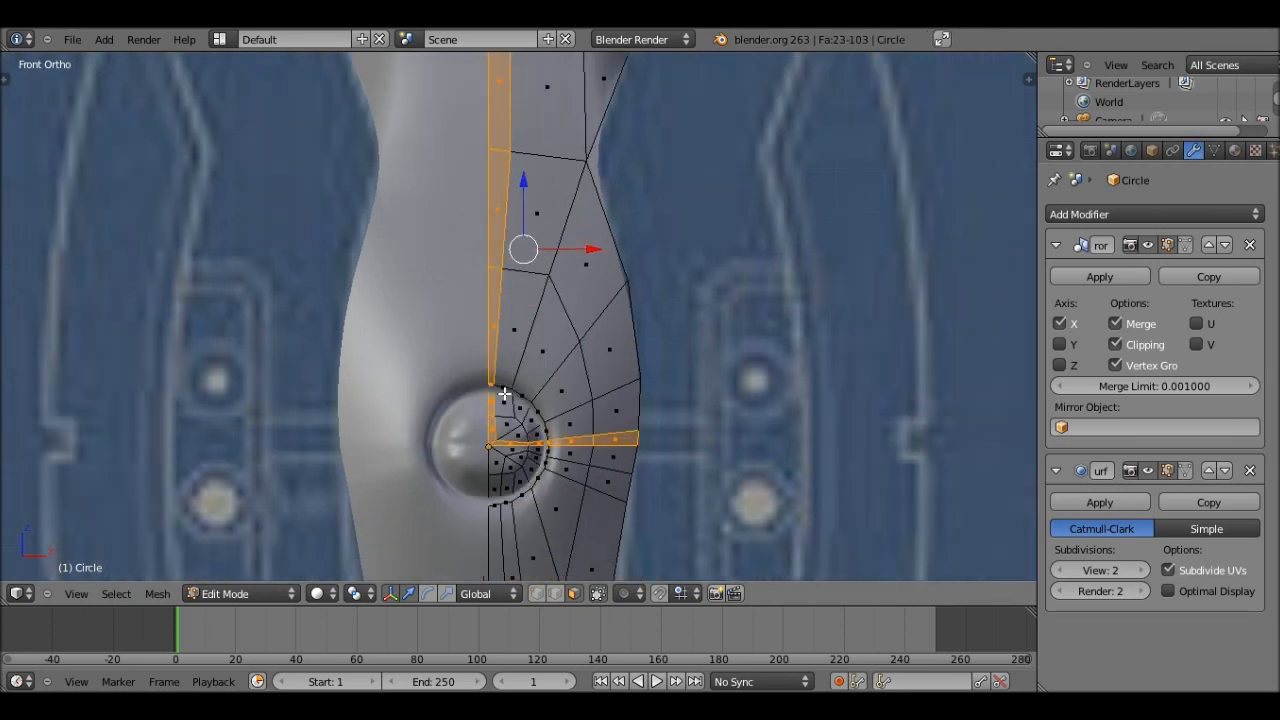
{"action": "mouse_move", "coordinate": [491, 418]}
{"action": "middle_mouse_down"}
{"action": "mouse_move", "coordinate": [494, 443]}
{"action": "mouse_move", "coordinate": [688, 443]}
{"action": "middle_mouse_up"}
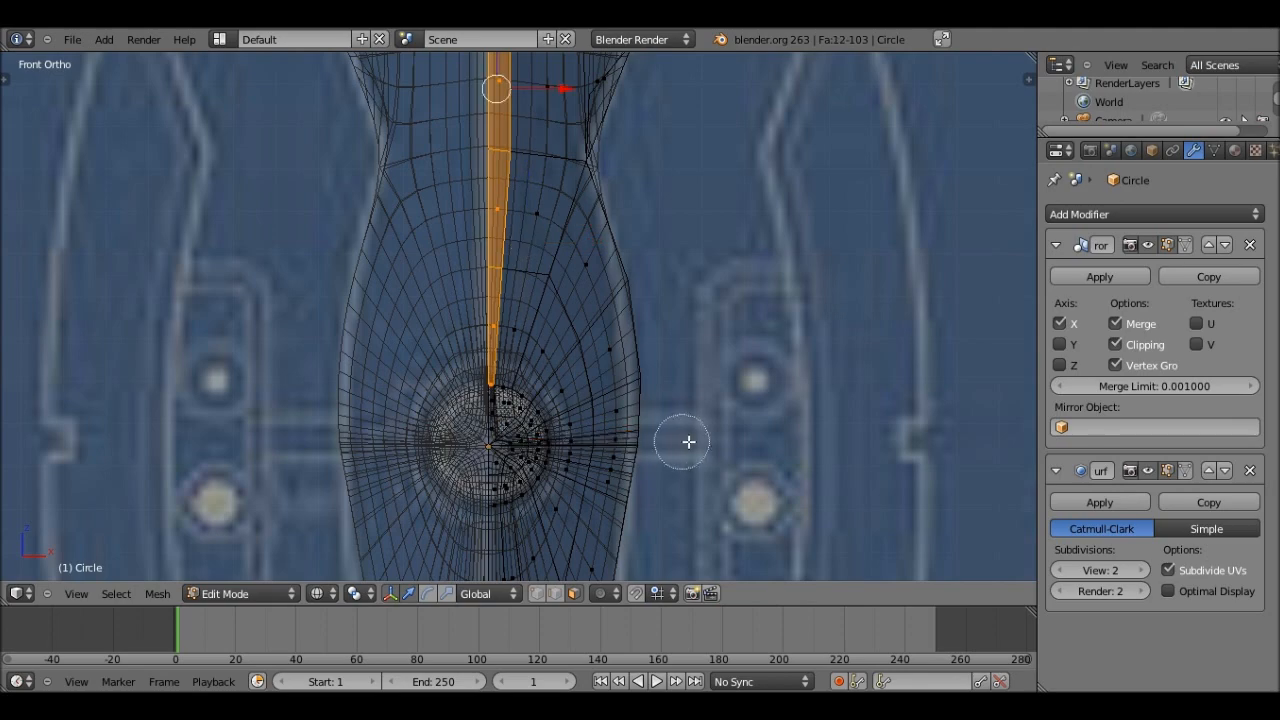
{"action": "right_click", "coordinate": [688, 443]}
{"action": "key", "text": "z"}
Clear the selection and add a loop cut beside the centre seam on the lower rear section, slid to about -0.44.
{"action": "scroll", "coordinate": [660, 425], "scroll_direction": "down", "scroll_amount": 4}
{"action": "mouse_move", "coordinate": [640, 405]}
{"action": "middle_mouse_down"}
{"action": "mouse_move", "coordinate": [289, 400]}
{"action": "mouse_move", "coordinate": [309, 403]}
{"action": "middle_mouse_up"}
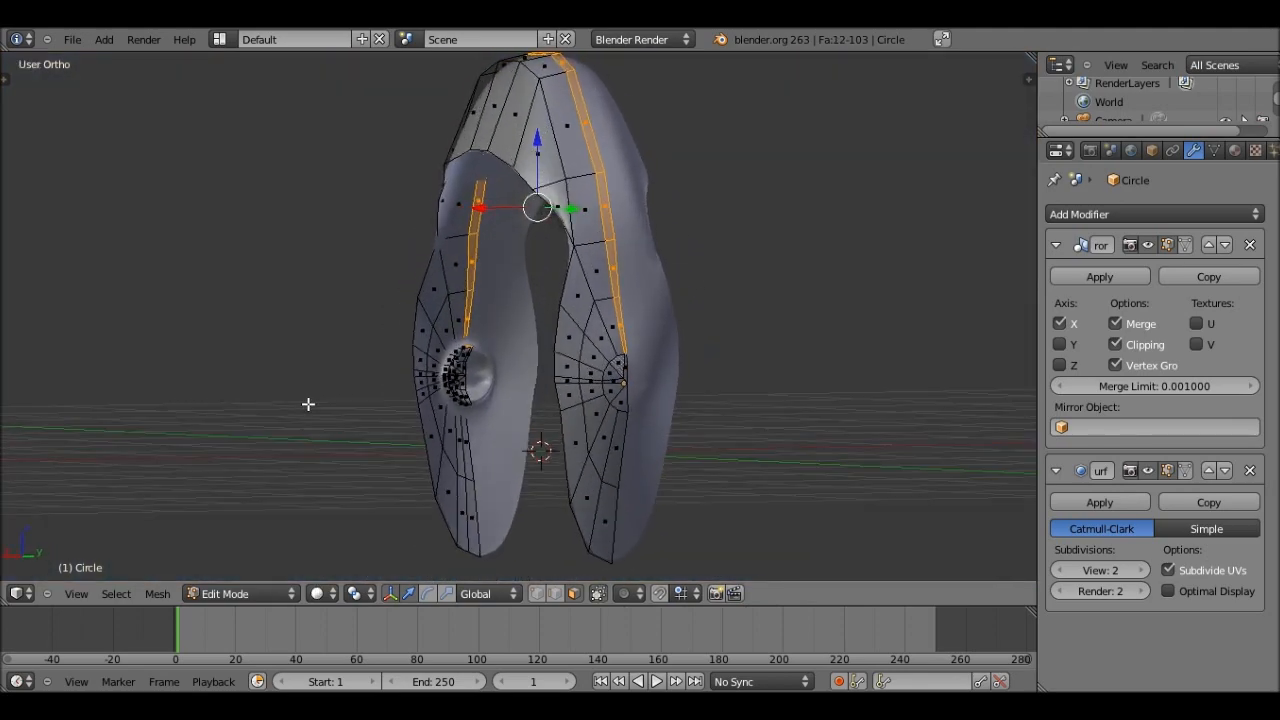
{"action": "scroll", "coordinate": [514, 420], "scroll_direction": "up", "scroll_amount": 5}
{"action": "scroll", "coordinate": [618, 320], "scroll_direction": "down", "scroll_amount": 1, "text": "shift"}
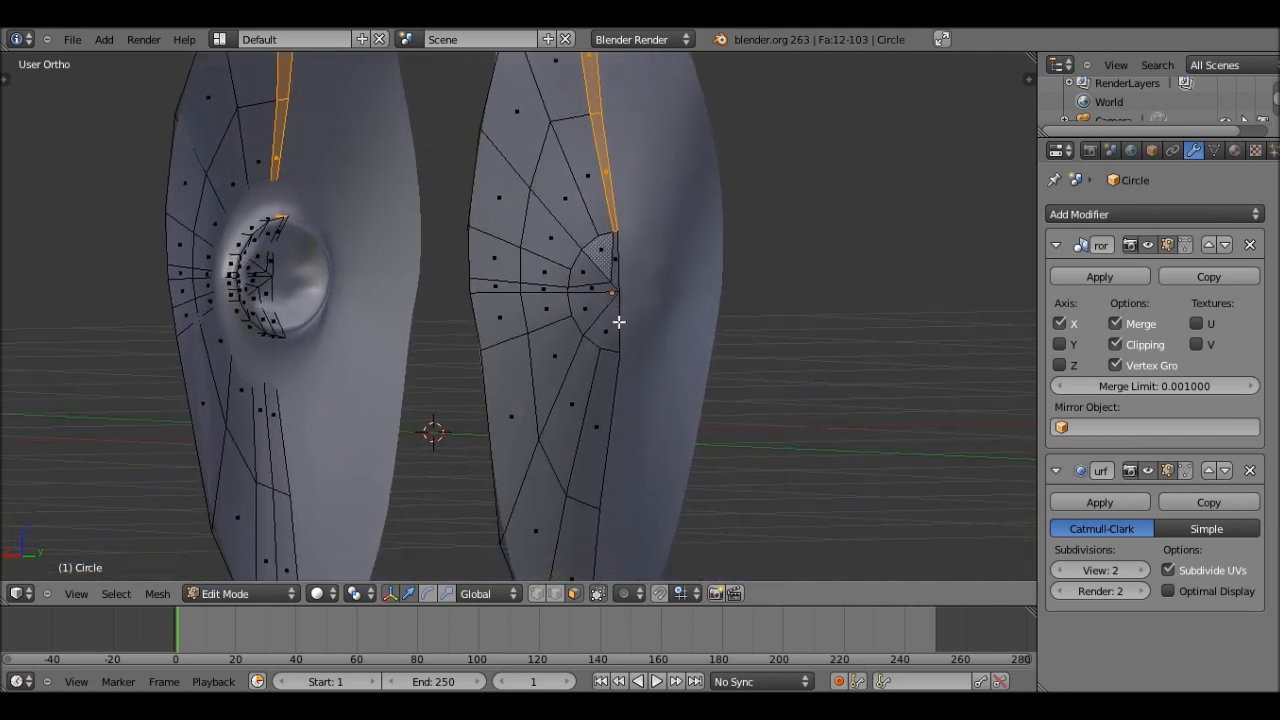
{"action": "scroll", "coordinate": [620, 321], "scroll_direction": "up", "scroll_amount": 2}
{"action": "scroll", "coordinate": [594, 420], "scroll_direction": "down", "scroll_amount": 2}
{"action": "key", "text": "a"}
{"action": "key", "text": "ctrl+r"}
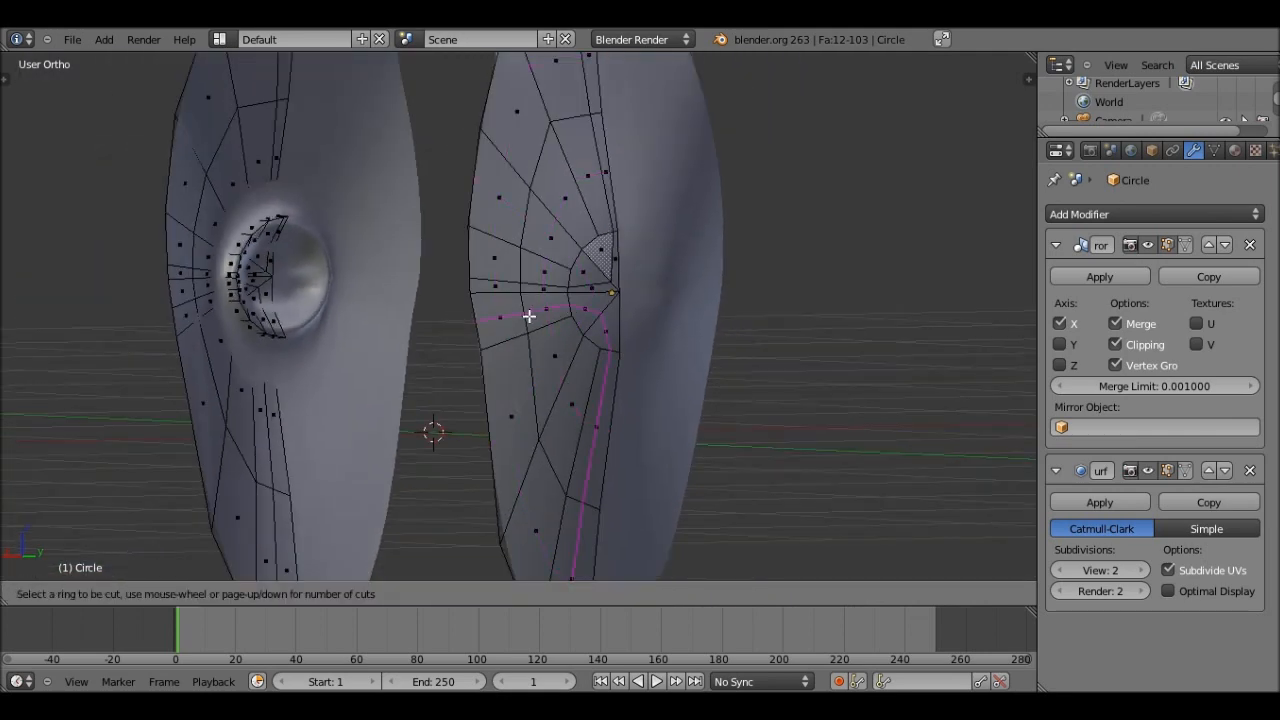
{"action": "left_click", "coordinate": [528, 316]}
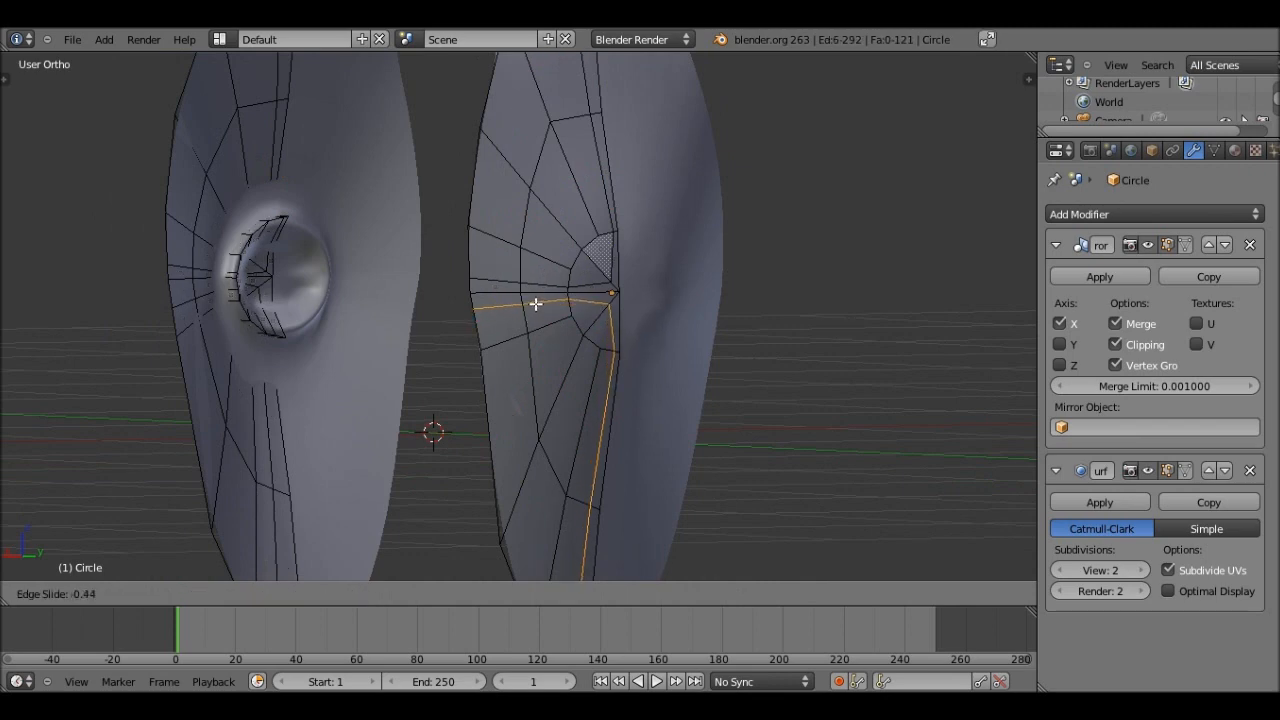
{"action": "left_click", "coordinate": [535, 304]}
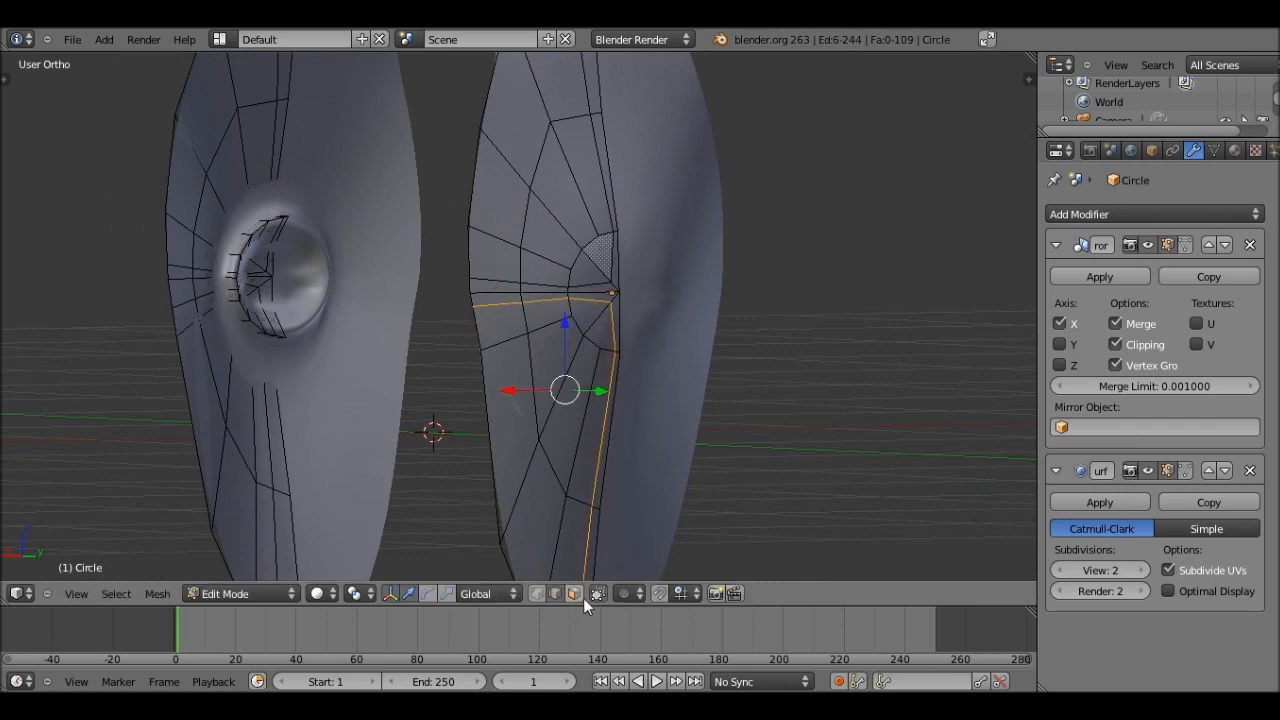
Select the front face strip along the centre seam below the eye, excluding the eye and side faces of that loop.
{"action": "left_click", "coordinate": [573, 593]}
{"action": "middle_click_drag", "start_coordinate": [491, 400], "coordinate": [472, 474]}
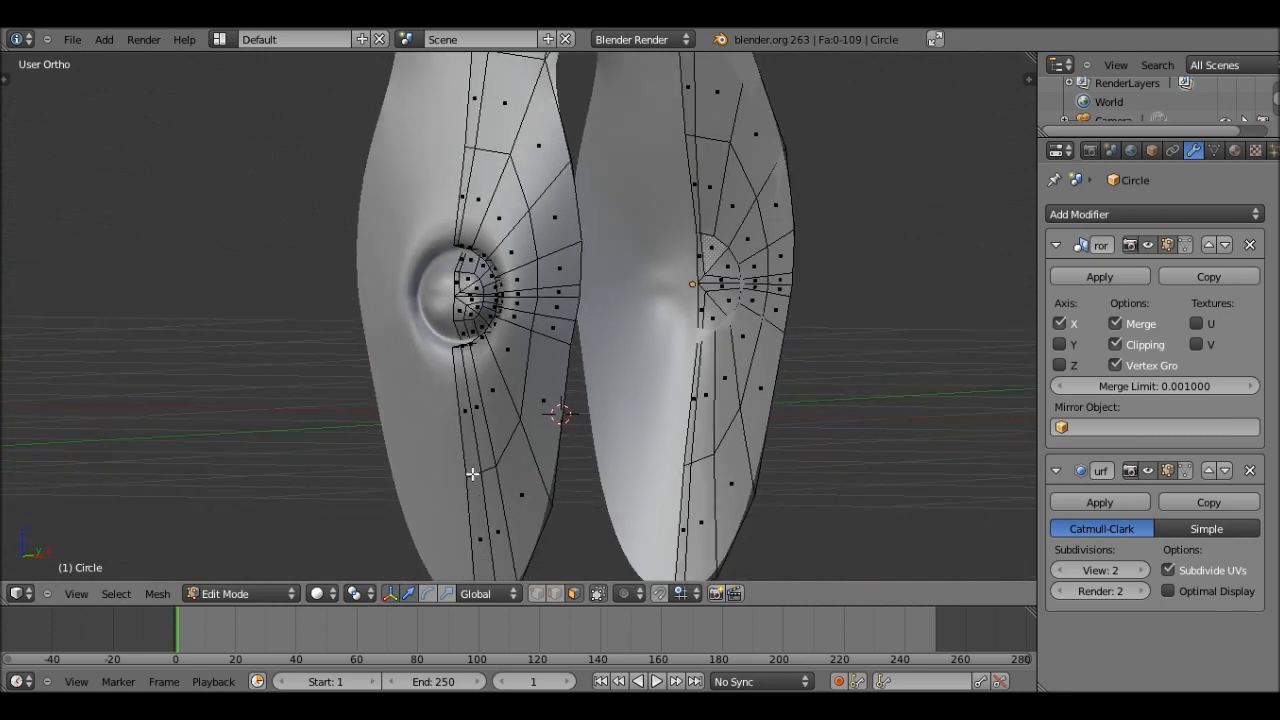
{"action": "right_click", "coordinate": [472, 474], "text": "alt"}
{"action": "key", "text": "KP_1"}
{"action": "key", "text": "z"}
{"action": "key", "text": "c"}
{"action": "mouse_move", "coordinate": [580, 289]}
{"action": "middle_mouse_down"}
{"action": "mouse_move", "coordinate": [612, 310]}
{"action": "mouse_move", "coordinate": [709, 286]}
{"action": "middle_mouse_up"}
{"action": "right_click", "coordinate": [723, 289]}
{"action": "key", "text": "z"}
Clear the selection, then select the seam face strip running upward from the eye and over the body, without the eye and side faces.
{"action": "scroll", "coordinate": [591, 431], "scroll_direction": "up", "scroll_amount": 6}
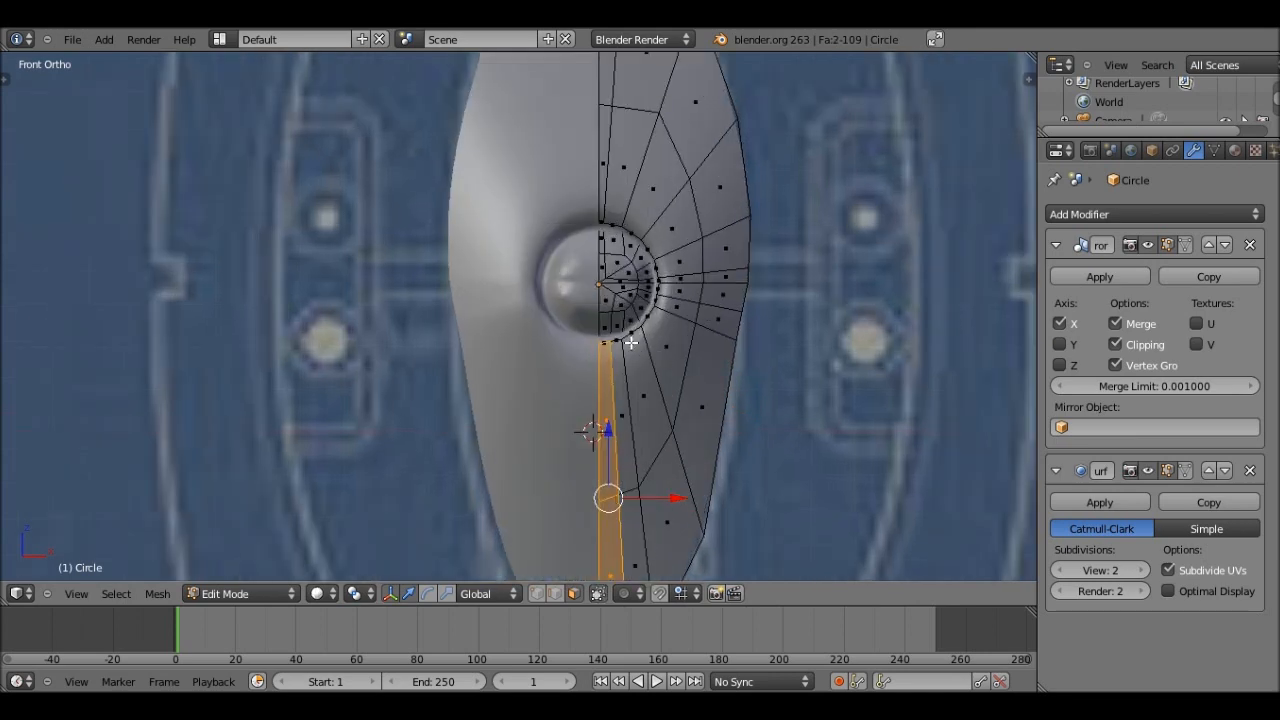
{"action": "scroll", "coordinate": [563, 416], "scroll_direction": "up", "scroll_amount": 2, "text": "shift"}
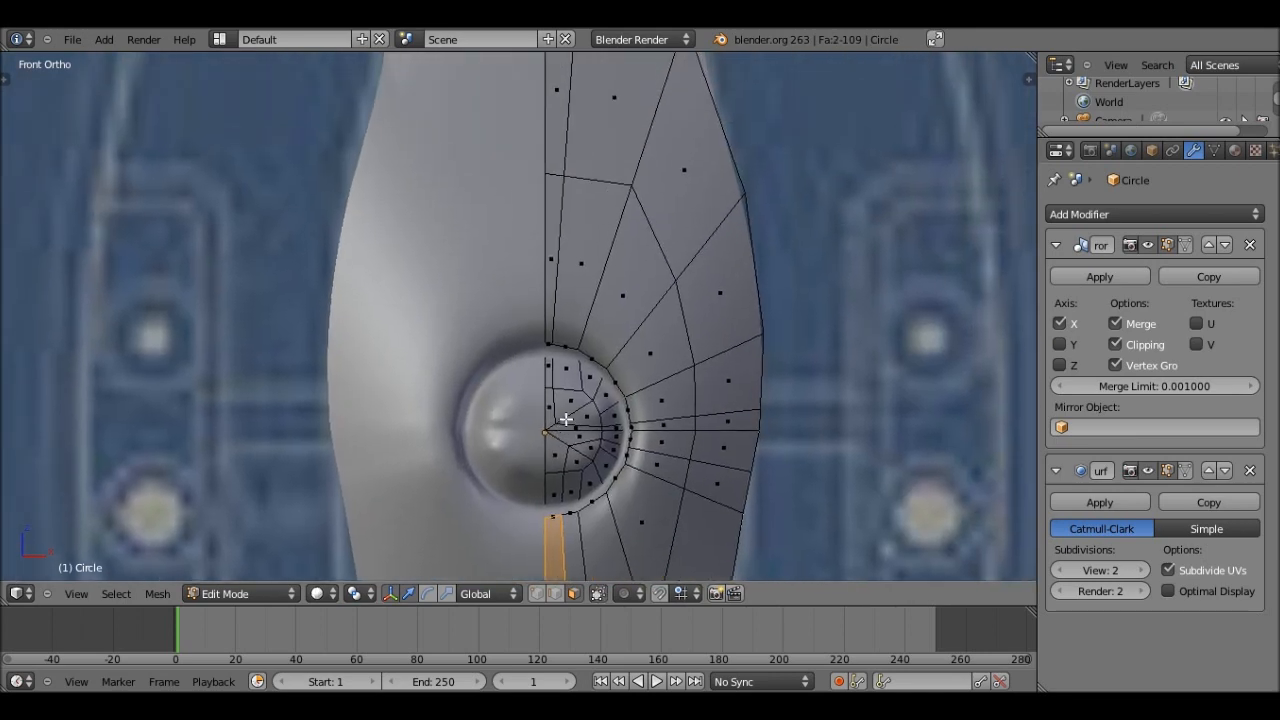
{"action": "scroll", "coordinate": [597, 353], "scroll_direction": "down", "scroll_amount": 1}
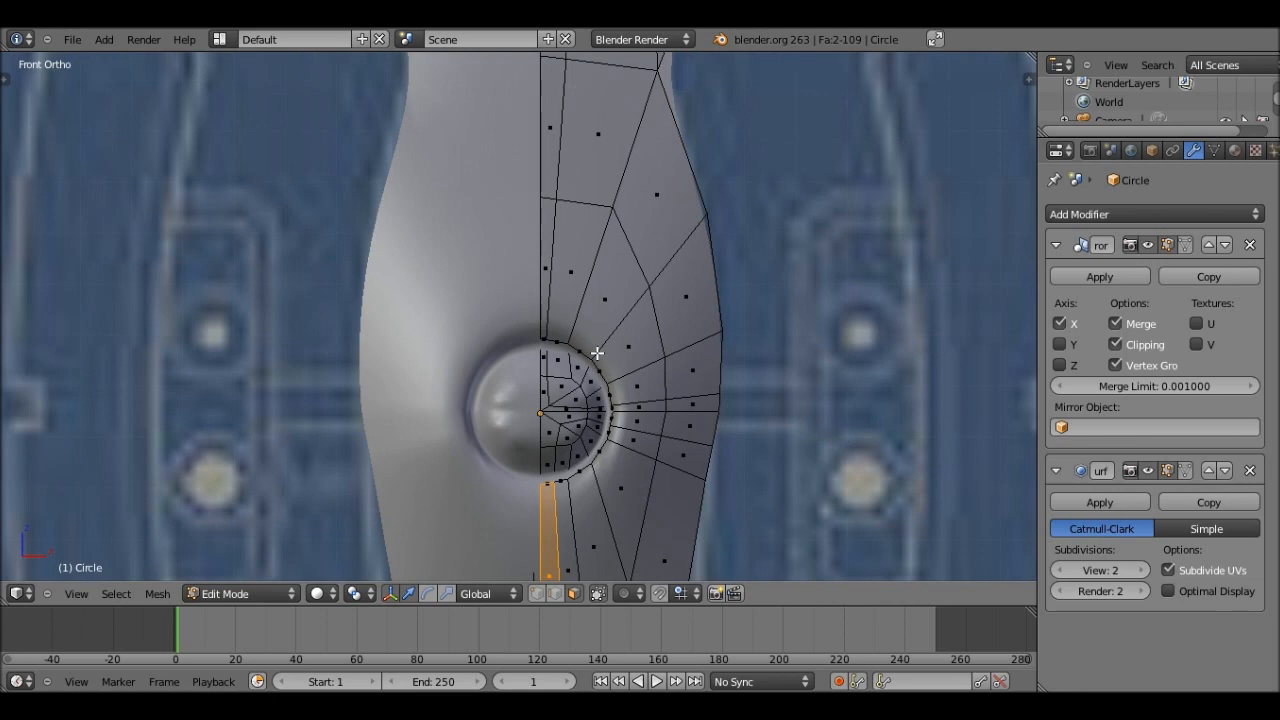
{"action": "scroll", "coordinate": [551, 309], "scroll_direction": "down", "scroll_amount": 1}
{"action": "scroll", "coordinate": [540, 300], "scroll_direction": "up", "scroll_amount": 3, "text": "shift"}
{"action": "key", "text": "a"}
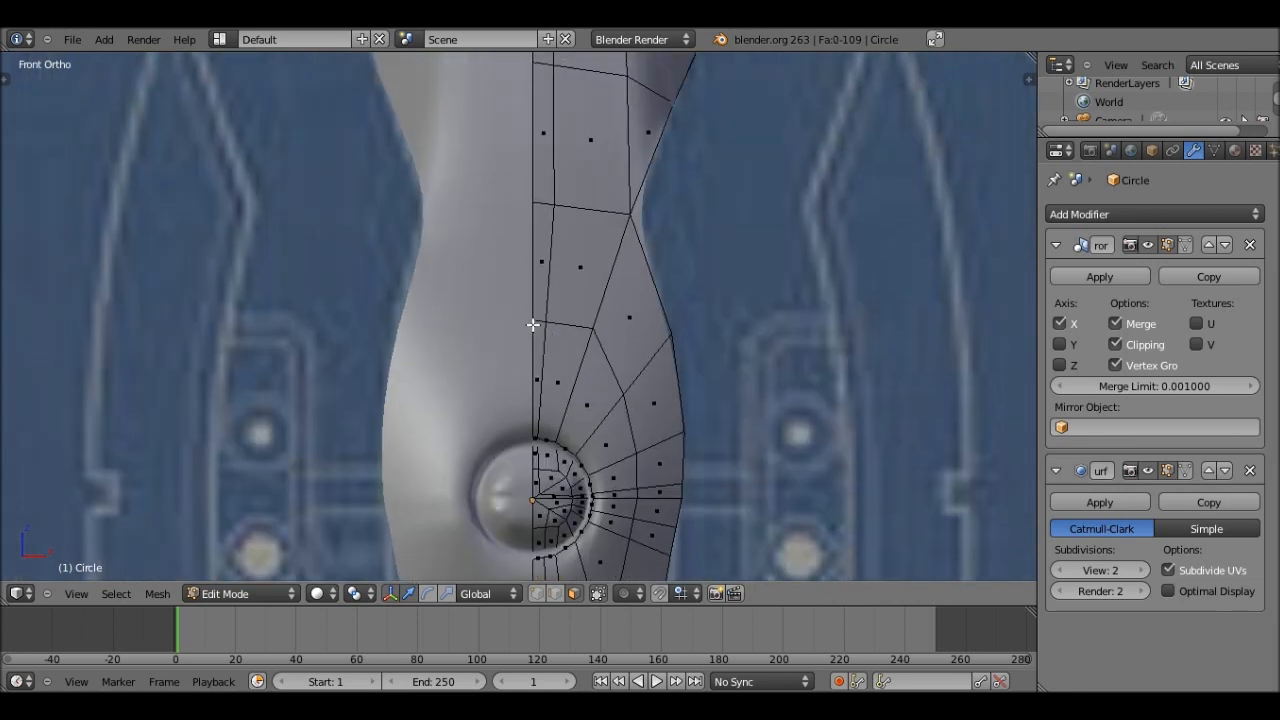
{"action": "middle_click_drag", "start_coordinate": [541, 320], "coordinate": [541, 325], "text": "shift"}
{"action": "right_click", "coordinate": [545, 470], "text": "alt"}
{"action": "key", "text": "z"}
{"action": "key", "text": "c"}
{"action": "middle_click_drag", "start_coordinate": [540, 470], "coordinate": [663, 249]}
{"action": "right_click", "coordinate": [719, 503]}
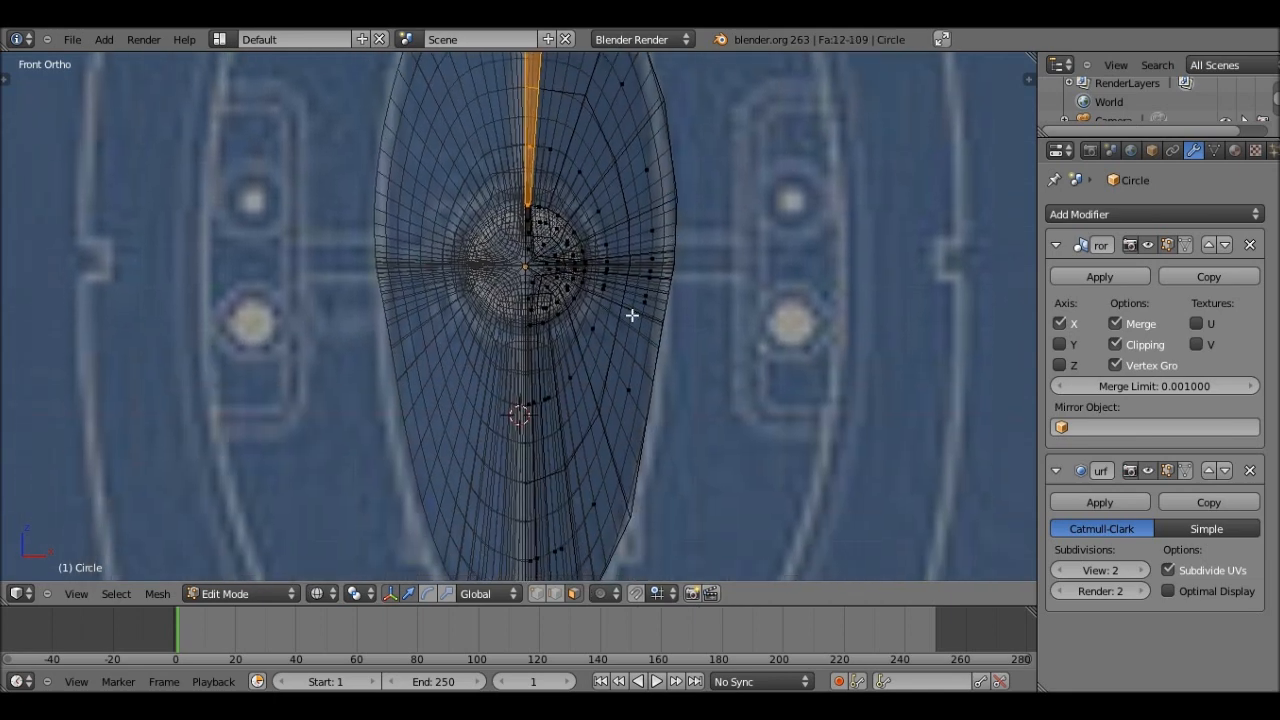
{"action": "middle_click_drag", "start_coordinate": [533, 330], "coordinate": [534, 327], "text": "shift"}
{"action": "key", "text": "z"}
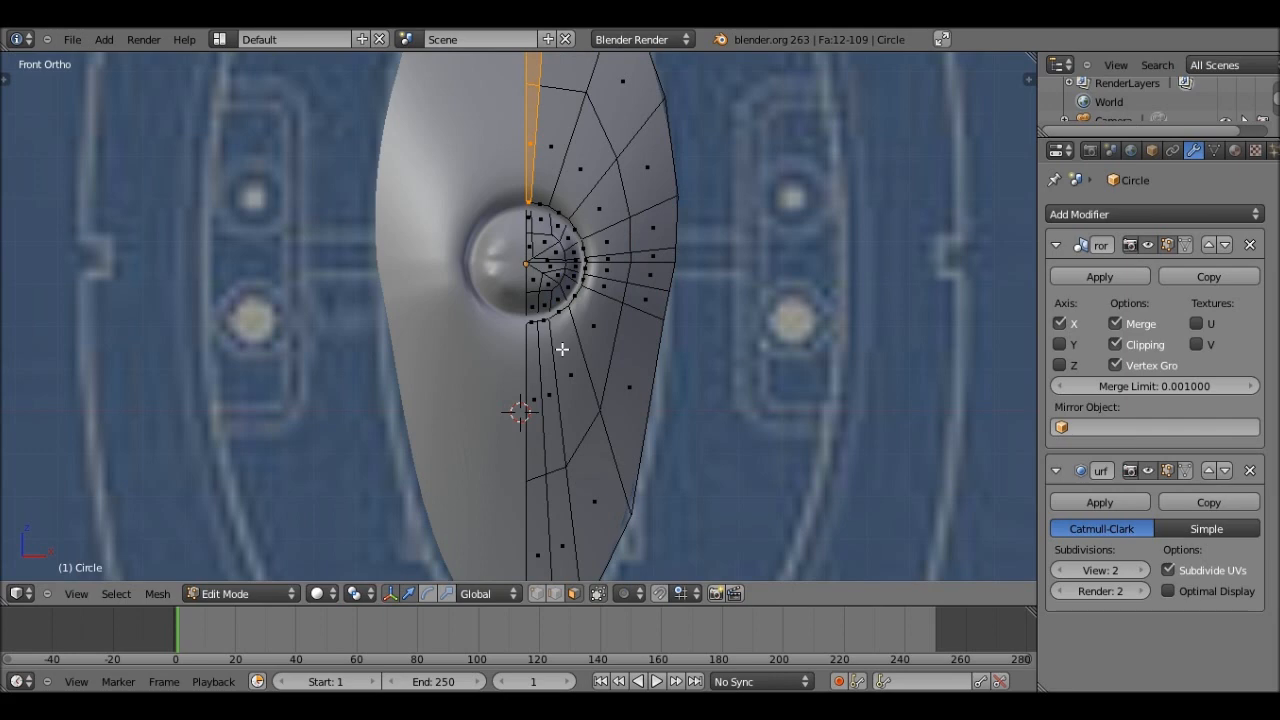
Extend the selection with the front seam strip below the eye, leaving out the faces inside the eye.
{"action": "right_click", "coordinate": [537, 482], "text": "alt"}
{"action": "key", "text": "ctrl+z"}
{"action": "key", "text": "z"}
{"action": "key", "text": "c"}
{"action": "middle_click", "coordinate": [522, 288]}
{"action": "mouse_move", "coordinate": [531, 290]}
{"action": "middle_mouse_down"}
{"action": "mouse_move", "coordinate": [543, 274]}
{"action": "mouse_move", "coordinate": [654, 280]}
{"action": "mouse_move", "coordinate": [610, 306]}
{"action": "mouse_move", "coordinate": [283, 323]}
{"action": "middle_mouse_up"}
{"action": "key", "text": "Escape"}
Extend the selection with the seam faces on the rear section, from eye height down to the lower tip.
{"action": "scroll", "coordinate": [696, 289], "scroll_direction": "down", "scroll_amount": 3}
{"action": "key", "text": "z"}
{"action": "scroll", "coordinate": [624, 331], "scroll_direction": "up", "scroll_amount": 5}
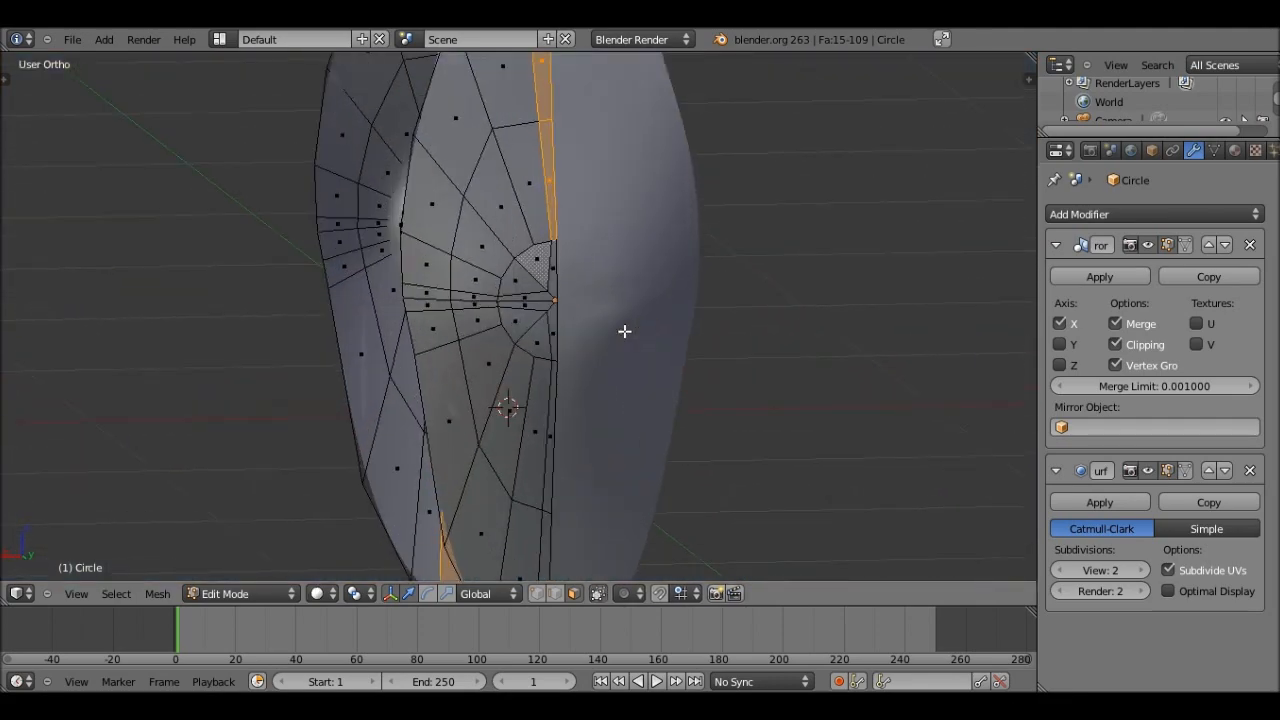
{"action": "scroll", "coordinate": [624, 331], "scroll_direction": "up", "scroll_amount": 2}
{"action": "right_click", "coordinate": [569, 247], "text": "shift"}
{"action": "right_click", "coordinate": [569, 355], "text": "shift"}
{"action": "right_click", "coordinate": [566, 450], "text": "shift"}
{"action": "middle_click_drag", "start_coordinate": [627, 430], "coordinate": [676, 203], "text": "shift"}
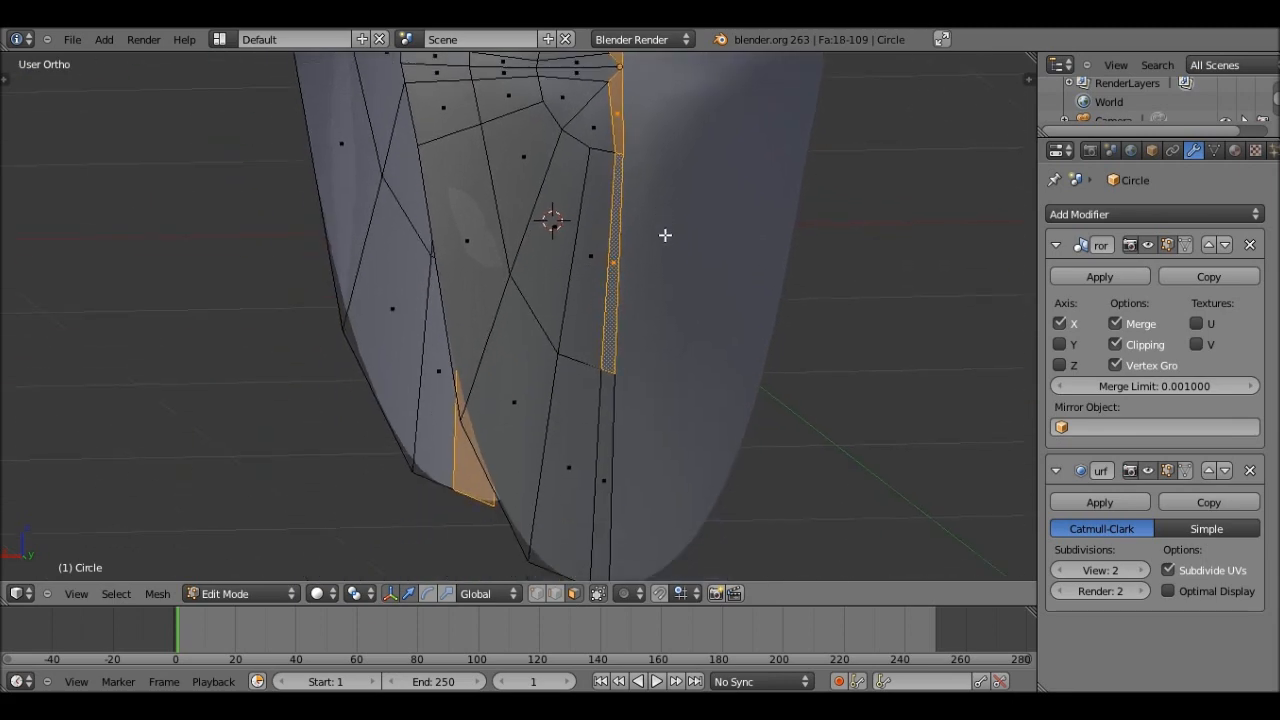
{"action": "right_click", "coordinate": [602, 478], "text": "shift"}
{"action": "scroll", "coordinate": [583, 431], "scroll_direction": "down", "scroll_amount": 8}
{"action": "mouse_move", "coordinate": [481, 317]}
{"action": "middle_mouse_down"}
{"action": "mouse_move", "coordinate": [735, 302]}
{"action": "mouse_move", "coordinate": [698, 330]}
{"action": "middle_mouse_up"}
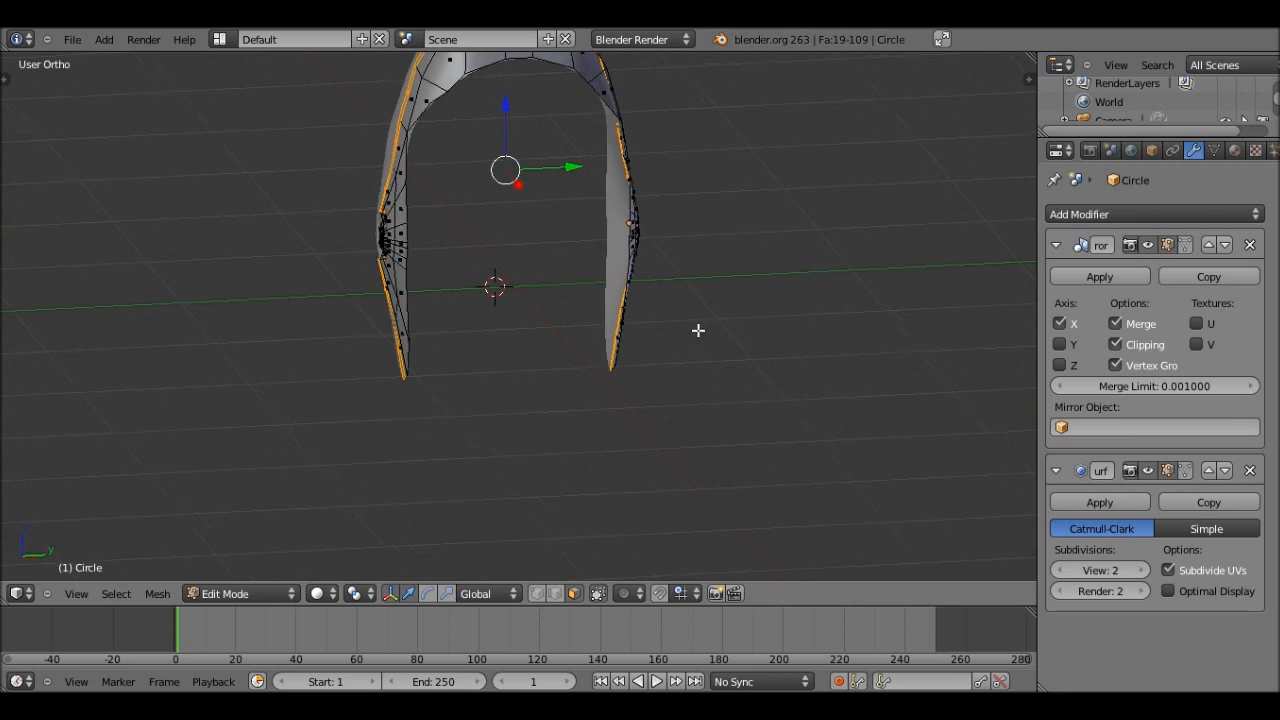
Extrude the selected seam strip and scale the new faces inward to about 0.96 to form the groove.
{"action": "key", "text": "KP_3"}
{"action": "scroll", "coordinate": [600, 410], "scroll_direction": "up", "scroll_amount": 2}
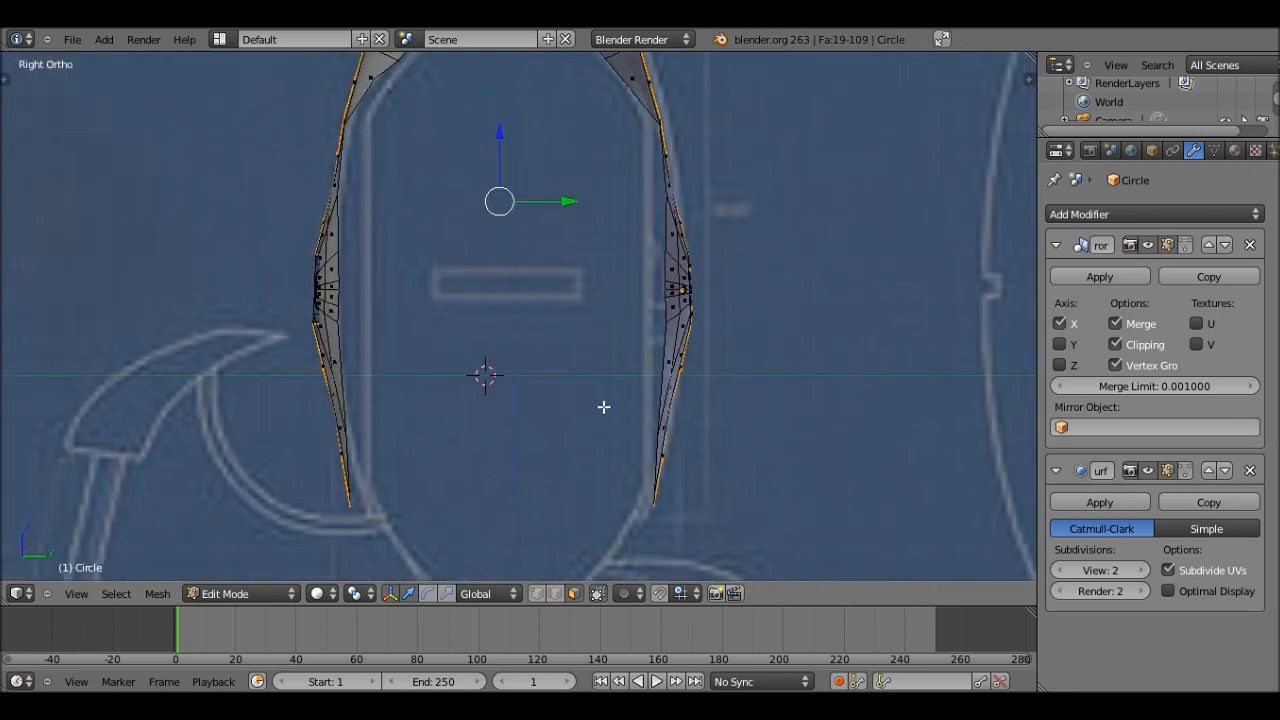
{"action": "scroll", "coordinate": [604, 407], "scroll_direction": "down", "scroll_amount": 2}
{"action": "key", "text": "e"}
{"action": "right_click", "coordinate": [830, 391]}
{"action": "key", "text": "s"}
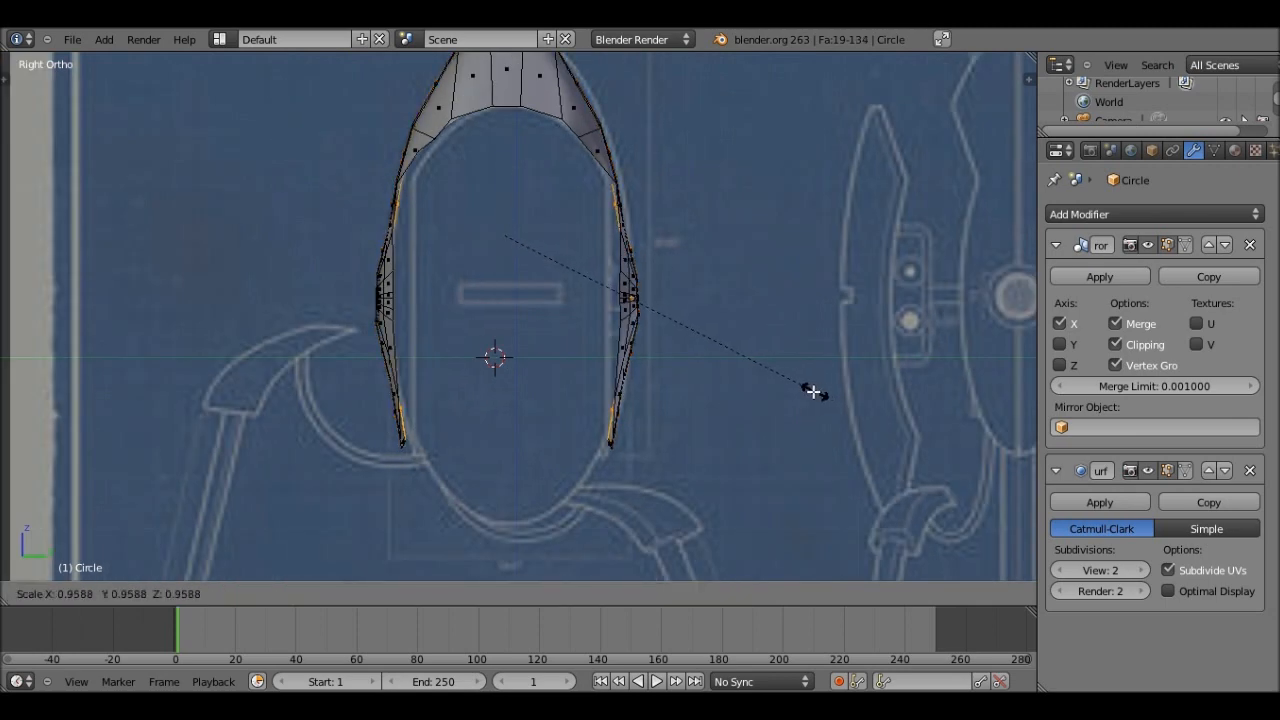
{"action": "left_click", "coordinate": [811, 391]}
{"action": "key", "text": "z"}
{"action": "mouse_move", "coordinate": [811, 391]}
{"action": "middle_mouse_down"}
{"action": "mouse_move", "coordinate": [726, 403]}
{"action": "mouse_move", "coordinate": [600, 388]}
{"action": "mouse_move", "coordinate": [614, 396]}
{"action": "mouse_move", "coordinate": [475, 395]}
{"action": "mouse_move", "coordinate": [588, 461]}
{"action": "mouse_move", "coordinate": [752, 449]}
{"action": "mouse_move", "coordinate": [815, 384]}
{"action": "mouse_move", "coordinate": [452, 312]}
{"action": "mouse_move", "coordinate": [531, 303]}
{"action": "mouse_move", "coordinate": [522, 350]}
{"action": "middle_mouse_up"}
{"action": "key", "text": "Tab"}
{"action": "key", "text": "z"}
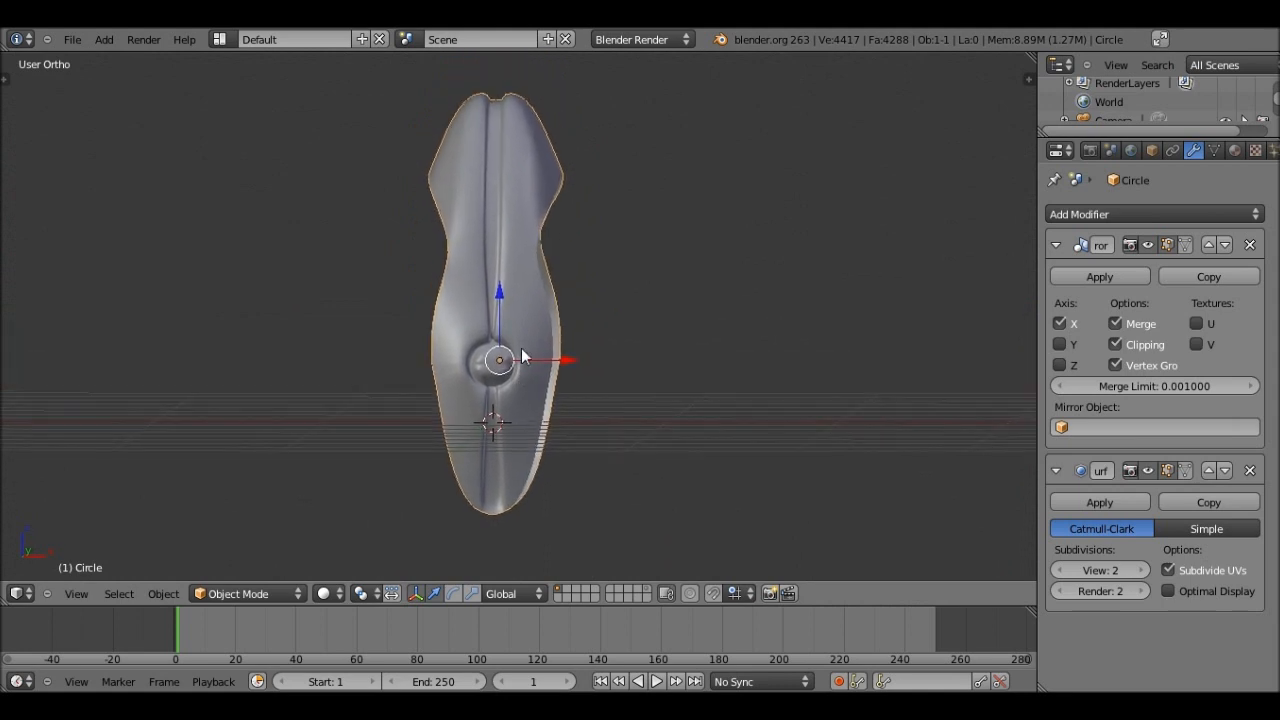
Narrow the extruded seam strip by scaling it along the X axis to about 0.42.
{"action": "key", "text": "Tab"}
{"action": "key", "text": "KP_1"}
{"action": "scroll", "coordinate": [522, 357], "scroll_direction": "up", "scroll_amount": 6}
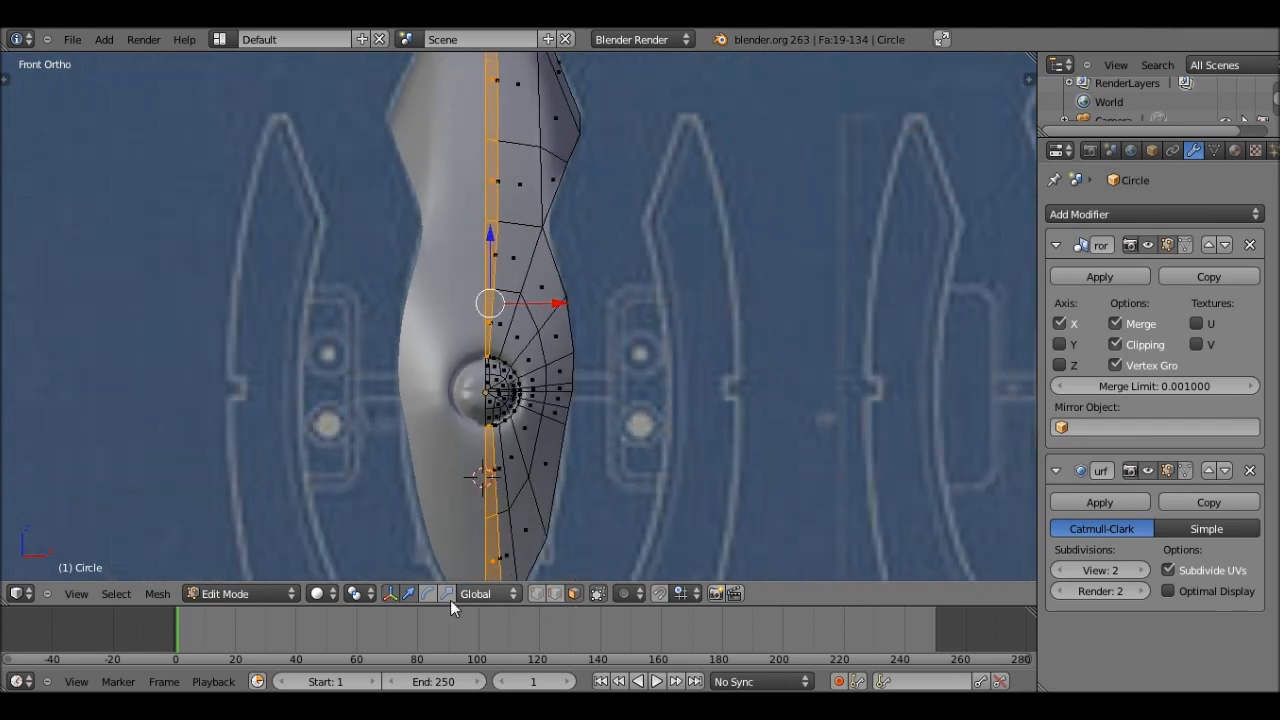
{"action": "left_click", "coordinate": [450, 598]}
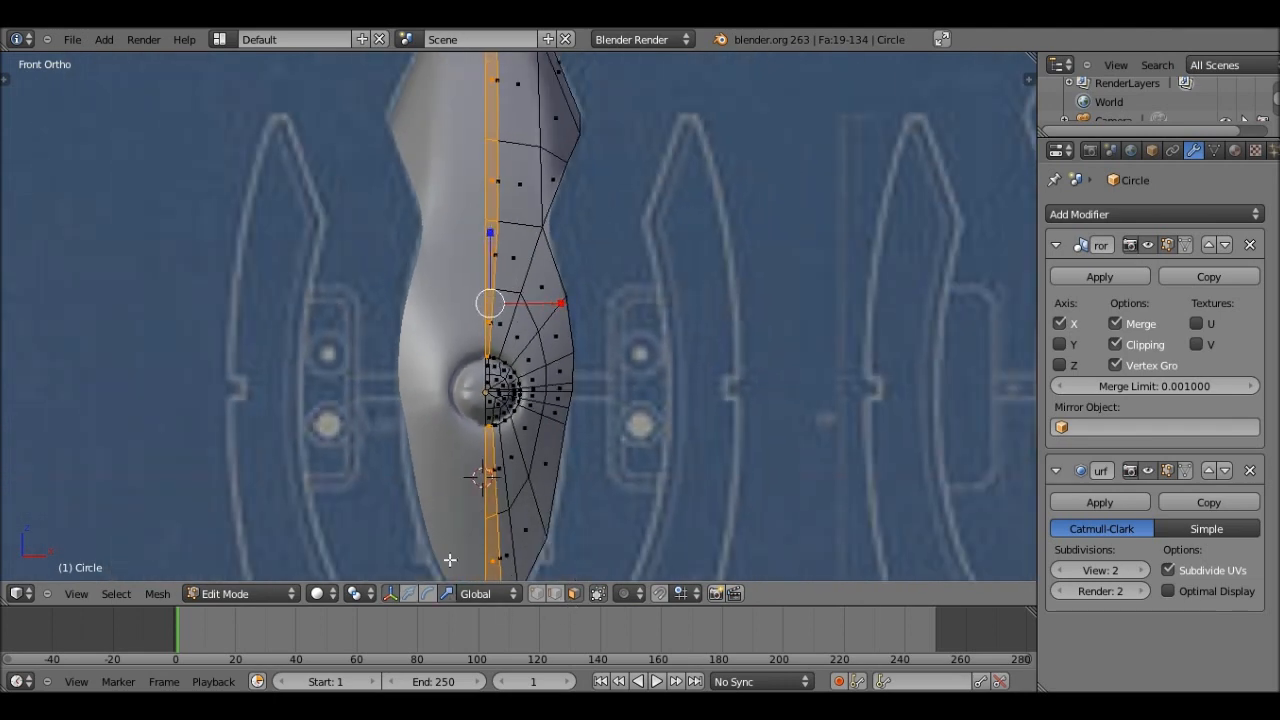
{"action": "left_click_drag", "start_coordinate": [562, 303], "coordinate": [492, 305]}
{"action": "scroll", "coordinate": [552, 293], "scroll_direction": "up", "scroll_amount": 3}
{"action": "scroll", "coordinate": [552, 293], "scroll_direction": "up", "scroll_amount": 2}
{"action": "key", "text": "s"}
{"action": "key", "text": "x"}
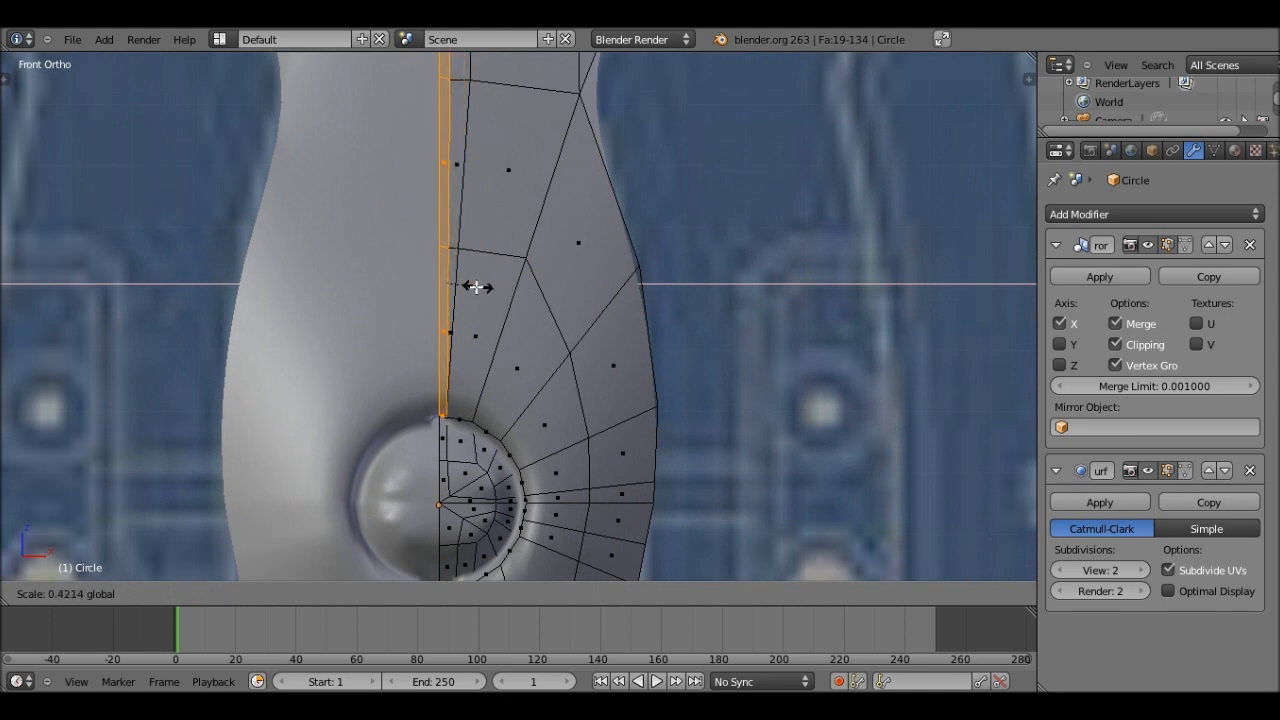
{"action": "left_click", "coordinate": [471, 287]}
Extrude the narrowed seam strip again and scale it inward to about 0.95 to deepen the groove.
{"action": "scroll", "coordinate": [474, 400], "scroll_direction": "down", "scroll_amount": 5}
{"action": "middle_click_drag", "start_coordinate": [474, 405], "coordinate": [468, 233], "text": "shift"}
{"action": "scroll", "coordinate": [480, 280], "scroll_direction": "up", "scroll_amount": 2}
{"action": "scroll", "coordinate": [487, 300], "scroll_direction": "up", "scroll_amount": 2}
{"action": "middle_click_drag", "start_coordinate": [487, 300], "coordinate": [396, 325]}
{"action": "key", "text": "e"}
{"action": "key", "text": "s"}
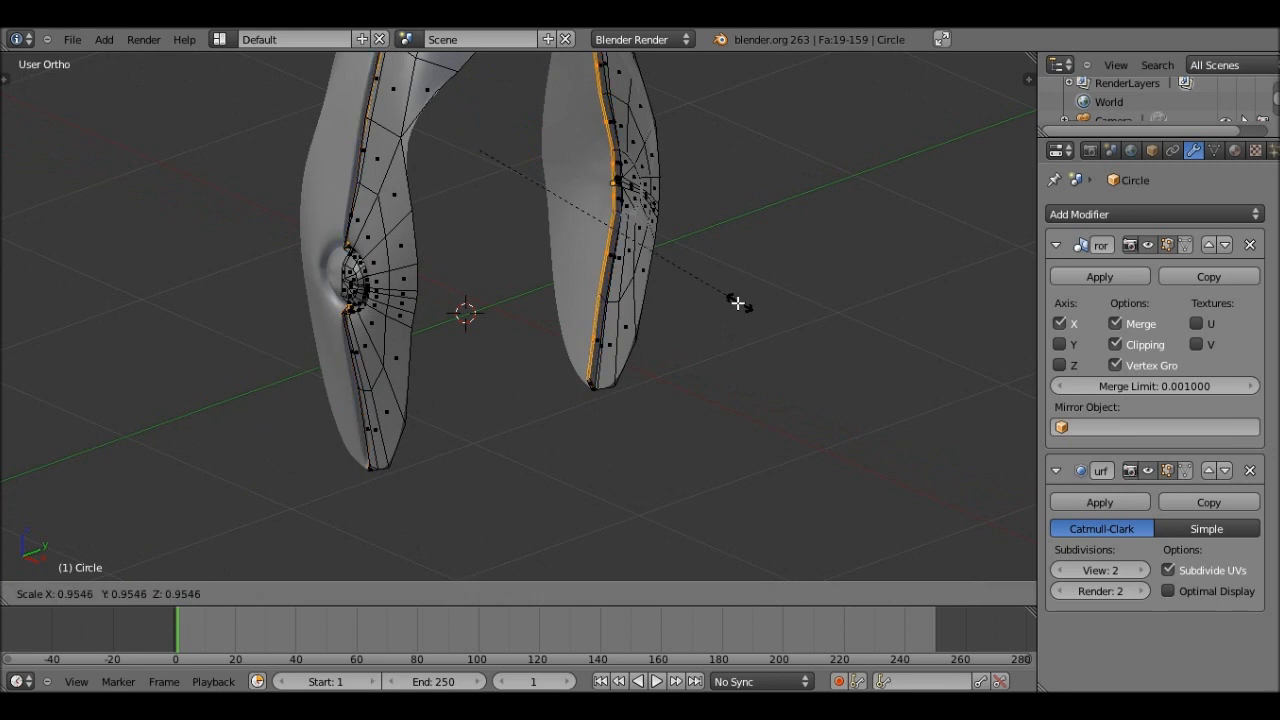
{"action": "left_click", "coordinate": [740, 303]}
{"action": "key", "text": "Tab"}
{"action": "middle_click_drag", "start_coordinate": [480, 244], "coordinate": [297, 434]}
{"action": "key", "text": "Tab"}
Add a loop cut along the body beside the groove and slide it close to the groove's edge.
{"action": "scroll", "coordinate": [483, 420], "scroll_direction": "up", "scroll_amount": 2}
{"action": "scroll", "coordinate": [483, 420], "scroll_direction": "up", "scroll_amount": 1}
{"action": "middle_click_drag", "start_coordinate": [489, 417], "coordinate": [503, 517], "text": "shift"}
{"action": "scroll", "coordinate": [502, 387], "scroll_direction": "up", "scroll_amount": 1}
{"action": "middle_click_drag", "start_coordinate": [506, 235], "coordinate": [503, 379], "text": "shift"}
{"action": "scroll", "coordinate": [503, 379], "scroll_direction": "up", "scroll_amount": 3}
{"action": "key", "text": "ctrl+r"}
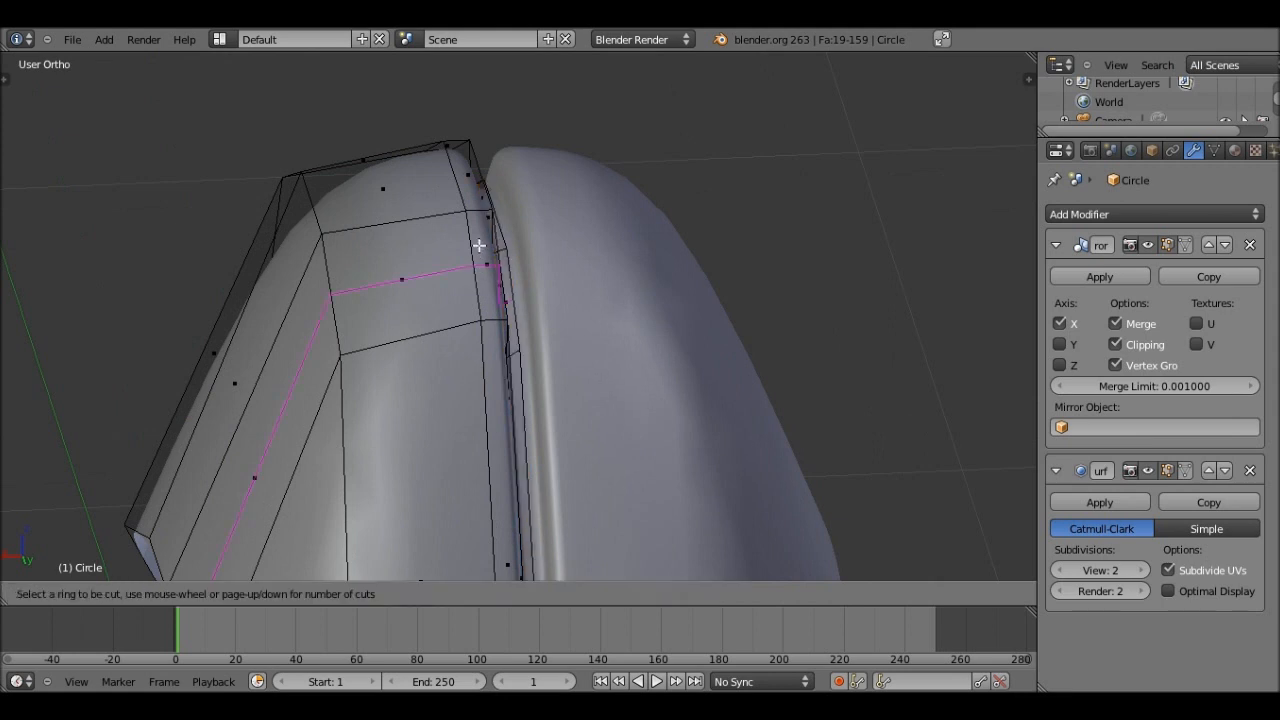
{"action": "left_click", "coordinate": [476, 208]}
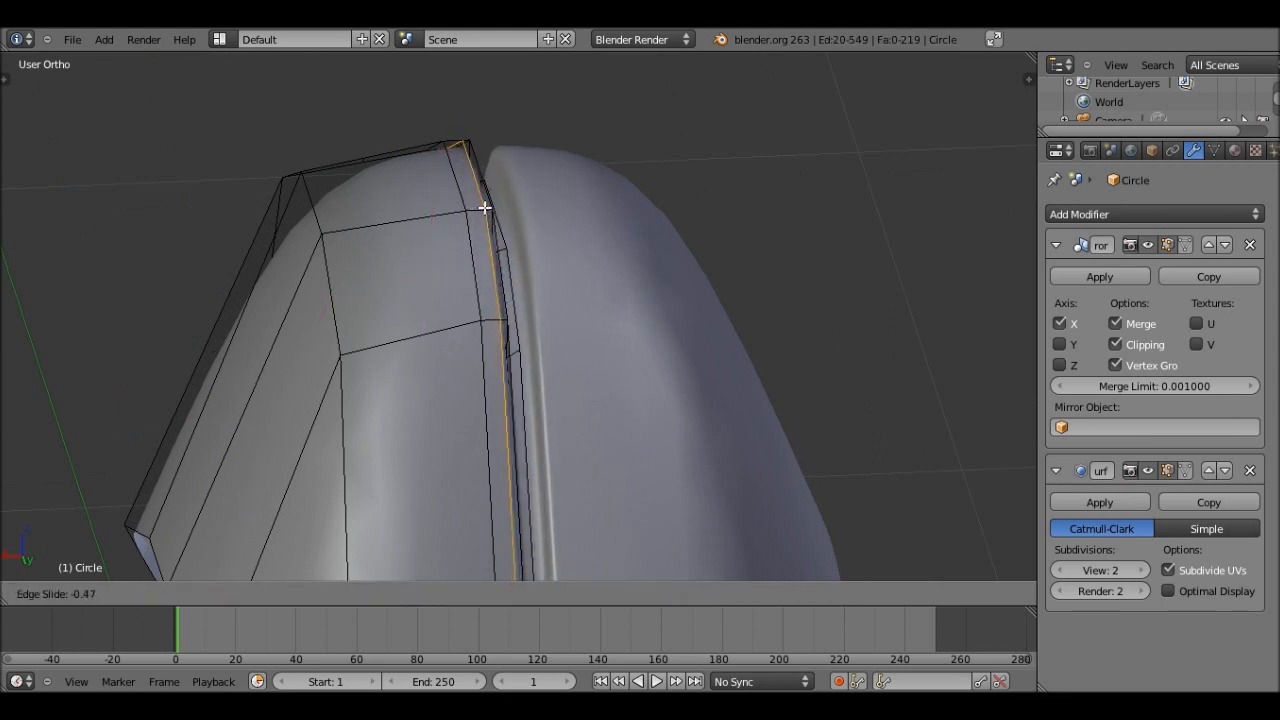
{"action": "left_click", "coordinate": [501, 204]}
{"action": "mouse_move", "coordinate": [501, 204]}
{"action": "middle_mouse_down"}
{"action": "mouse_move", "coordinate": [531, 240]}
{"action": "mouse_move", "coordinate": [500, 317]}
{"action": "mouse_move", "coordinate": [574, 269]}
{"action": "mouse_move", "coordinate": [537, 391]}
{"action": "mouse_move", "coordinate": [623, 317]}
{"action": "mouse_move", "coordinate": [690, 357]}
{"action": "mouse_move", "coordinate": [617, 371]}
{"action": "mouse_move", "coordinate": [686, 397]}
{"action": "mouse_move", "coordinate": [569, 466]}
{"action": "mouse_move", "coordinate": [588, 236]}
{"action": "mouse_move", "coordinate": [536, 435]}
{"action": "mouse_move", "coordinate": [555, 148]}
{"action": "mouse_move", "coordinate": [500, 228]}
{"action": "middle_mouse_up"}
{"action": "key", "text": "Tab"}
{"action": "key", "text": "Tab"}
{"action": "scroll", "coordinate": [500, 228], "scroll_direction": "up", "scroll_amount": 6}
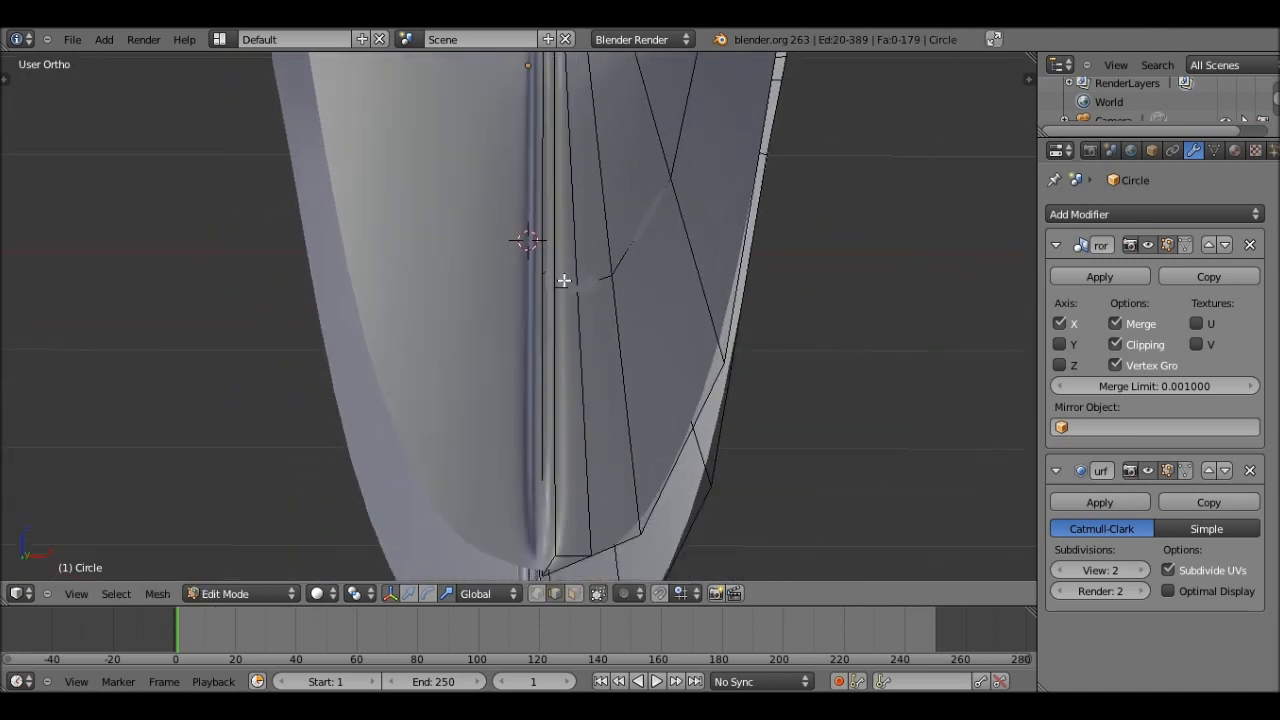
{"action": "scroll", "coordinate": [563, 281], "scroll_direction": "down", "scroll_amount": 2}
{"action": "key", "text": "ctrl+r"}
{"action": "left_click", "coordinate": [550, 293]}
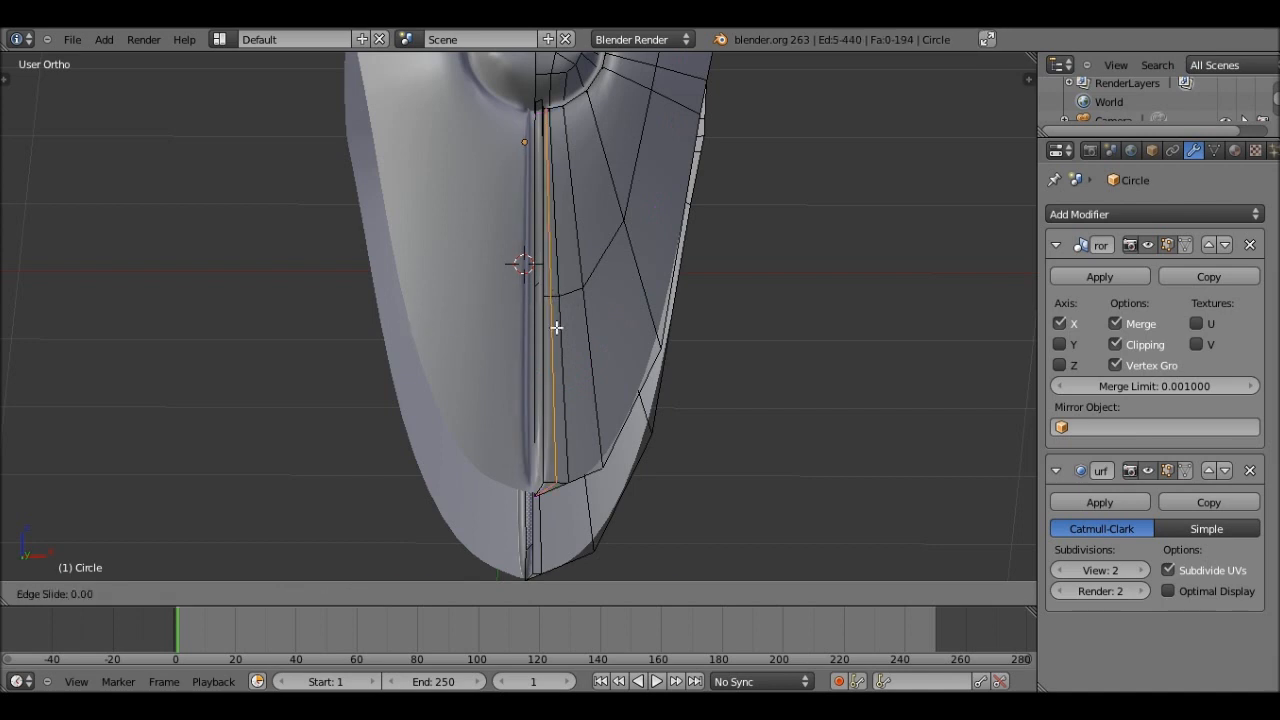
{"action": "type", "text": "1"}
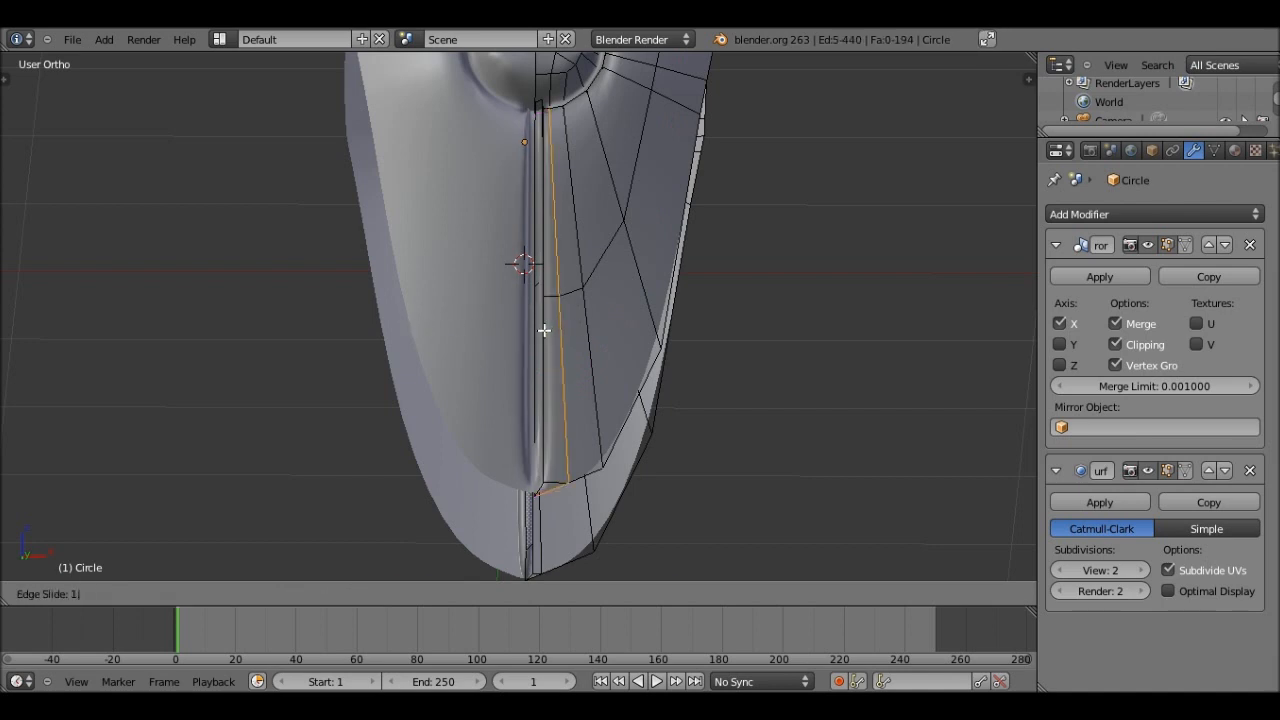
{"action": "key", "text": "Escape"}
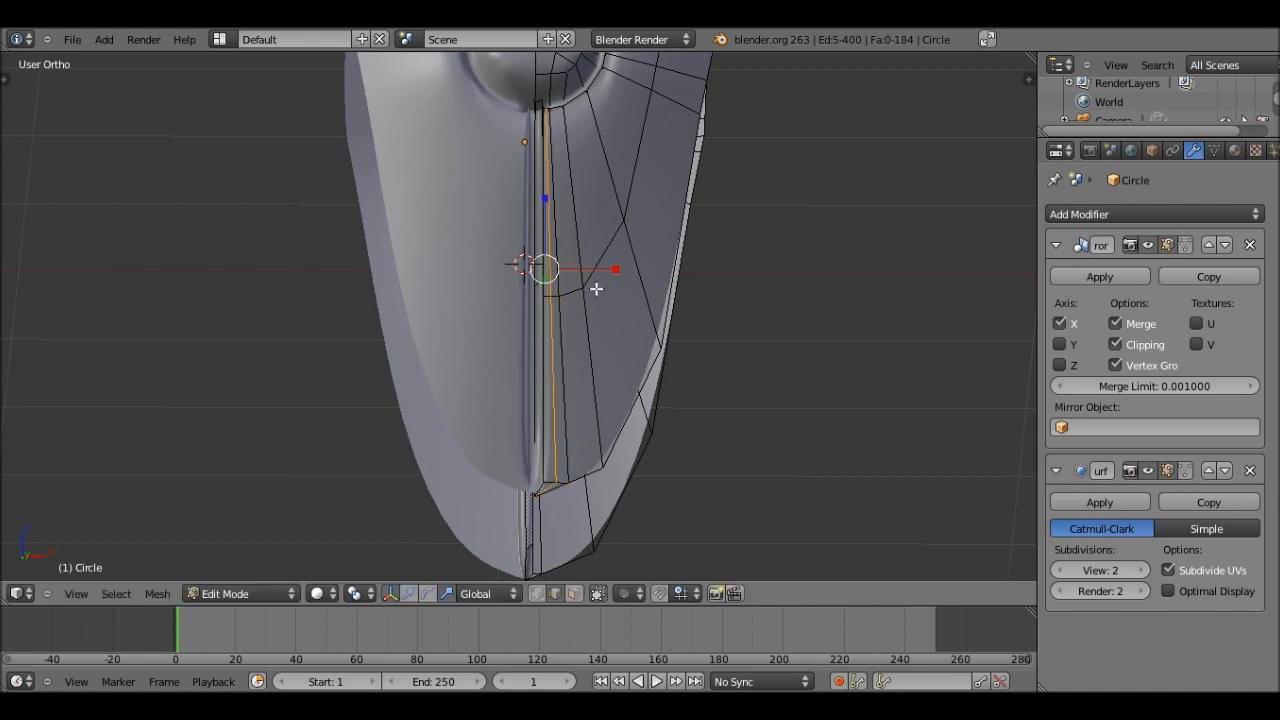
Add a loop cut beside the groove below the front eye and move it about -0.011 along X toward the groove.
{"action": "key", "text": "KP_1"}
{"action": "key", "text": "ctrl+r"}
{"action": "left_click", "coordinate": [534, 389]}
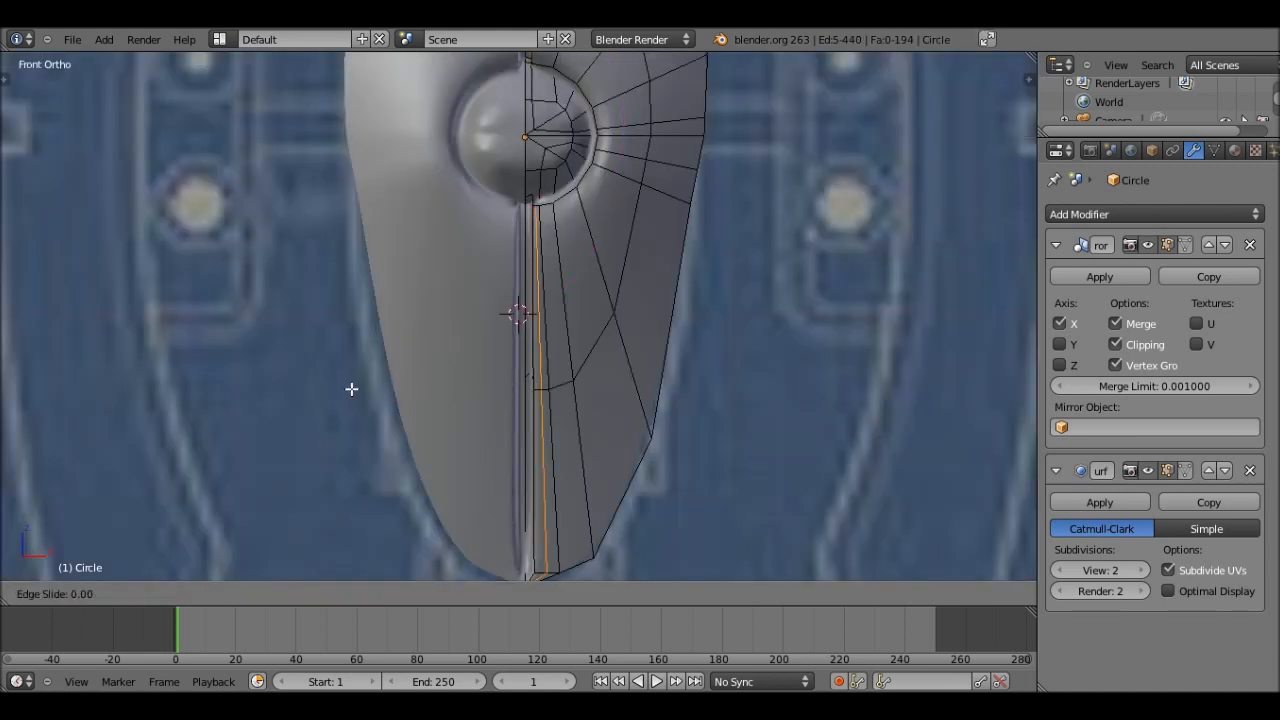
{"action": "key", "text": "Escape"}
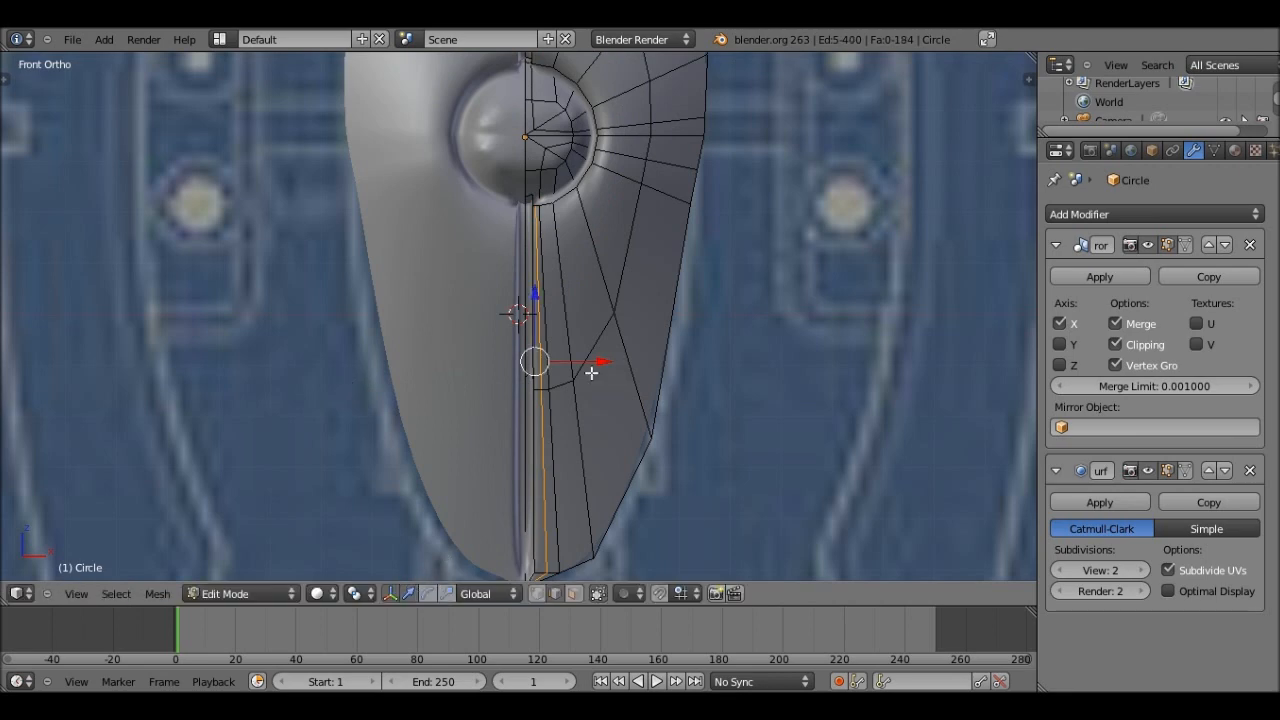
{"action": "key", "text": "g"}
{"action": "key", "text": "x"}
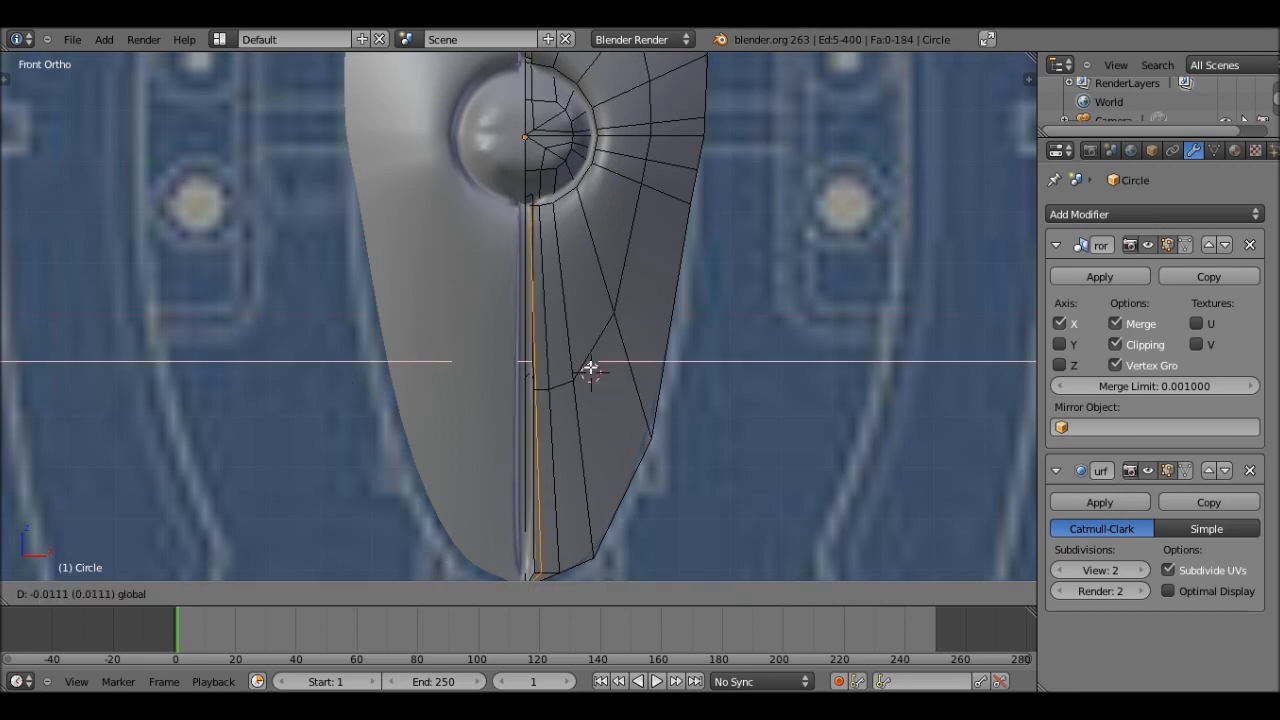
{"action": "left_click", "coordinate": [590, 357]}
{"action": "key", "text": "Tab"}
{"action": "scroll", "coordinate": [590, 345], "scroll_direction": "down", "scroll_amount": 6}
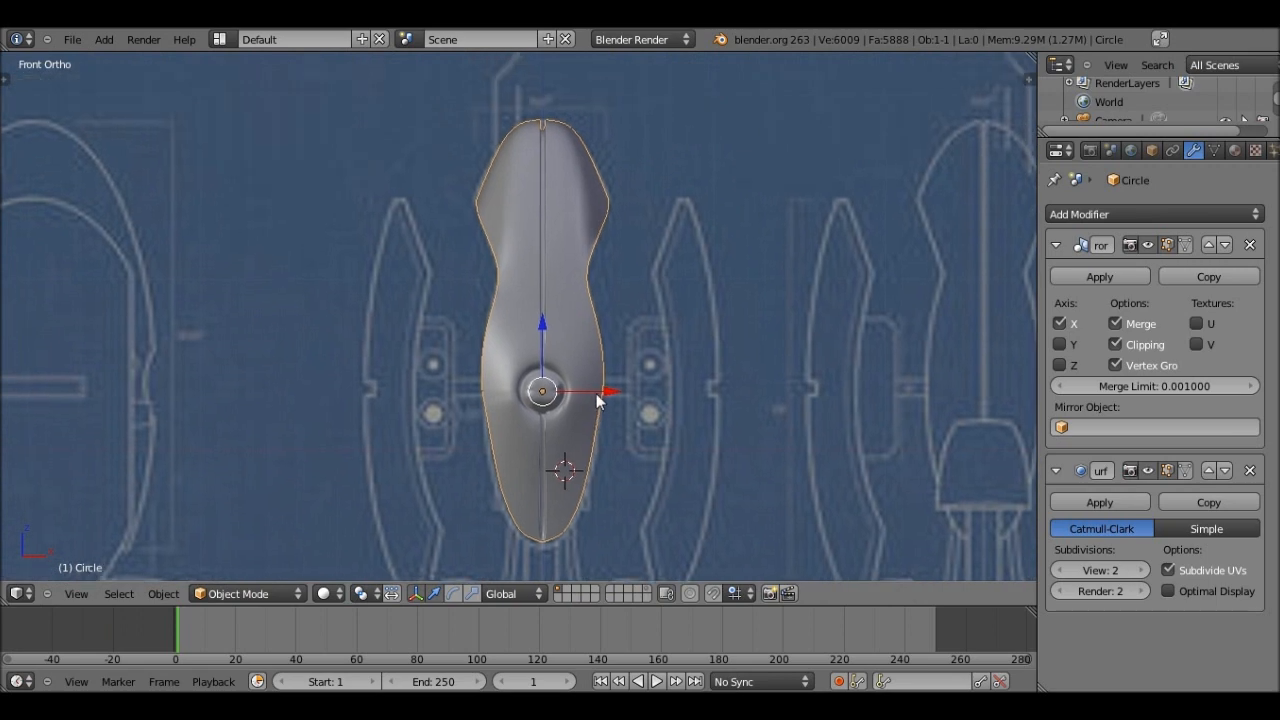
{"action": "scroll", "coordinate": [596, 350], "scroll_direction": "up", "scroll_amount": 4}
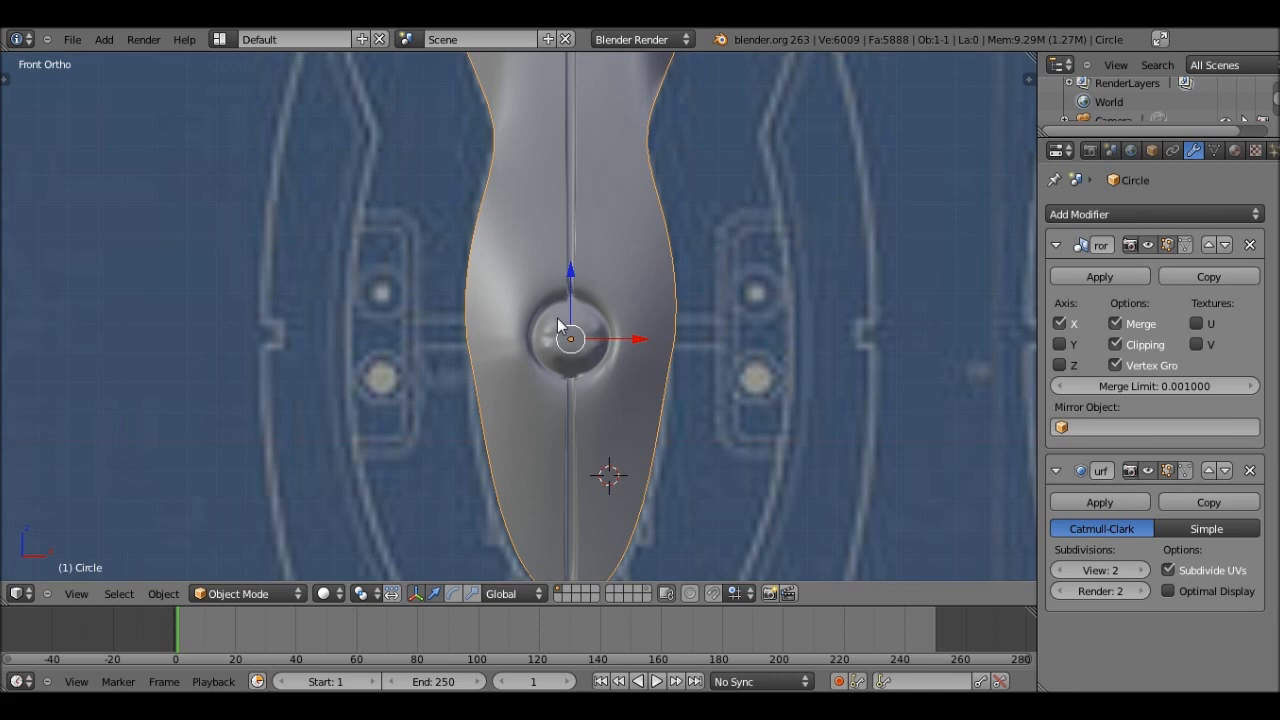
{"action": "scroll", "coordinate": [557, 318], "scroll_direction": "down", "scroll_amount": 5}
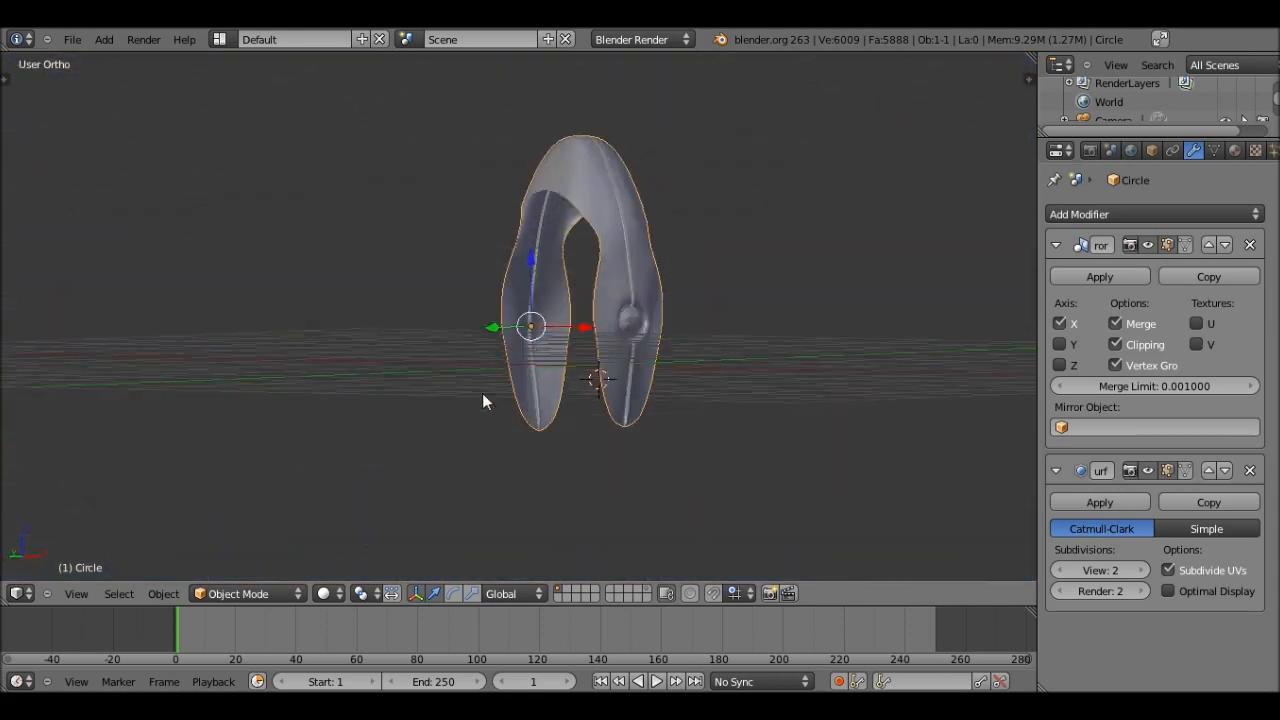